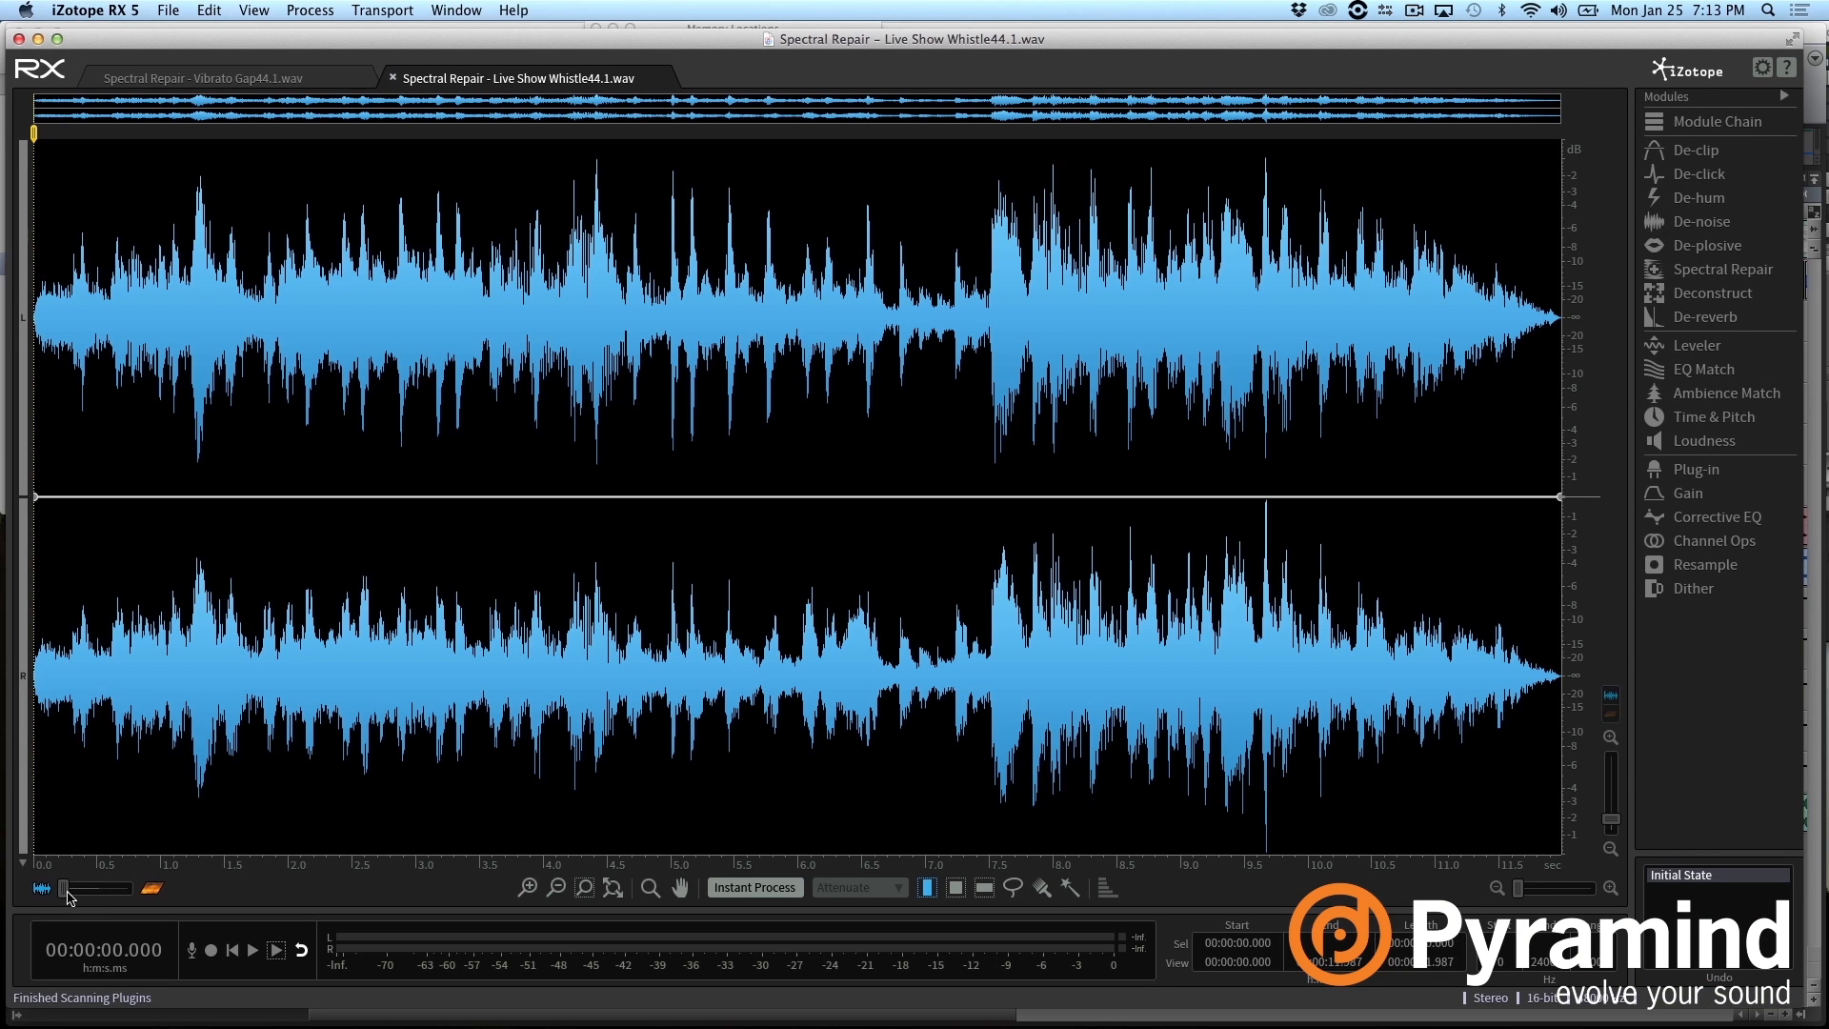
Switch the display entirely from waveform to spectrogram and play the live show clip from its beginning
drag(66, 895, 130, 891)
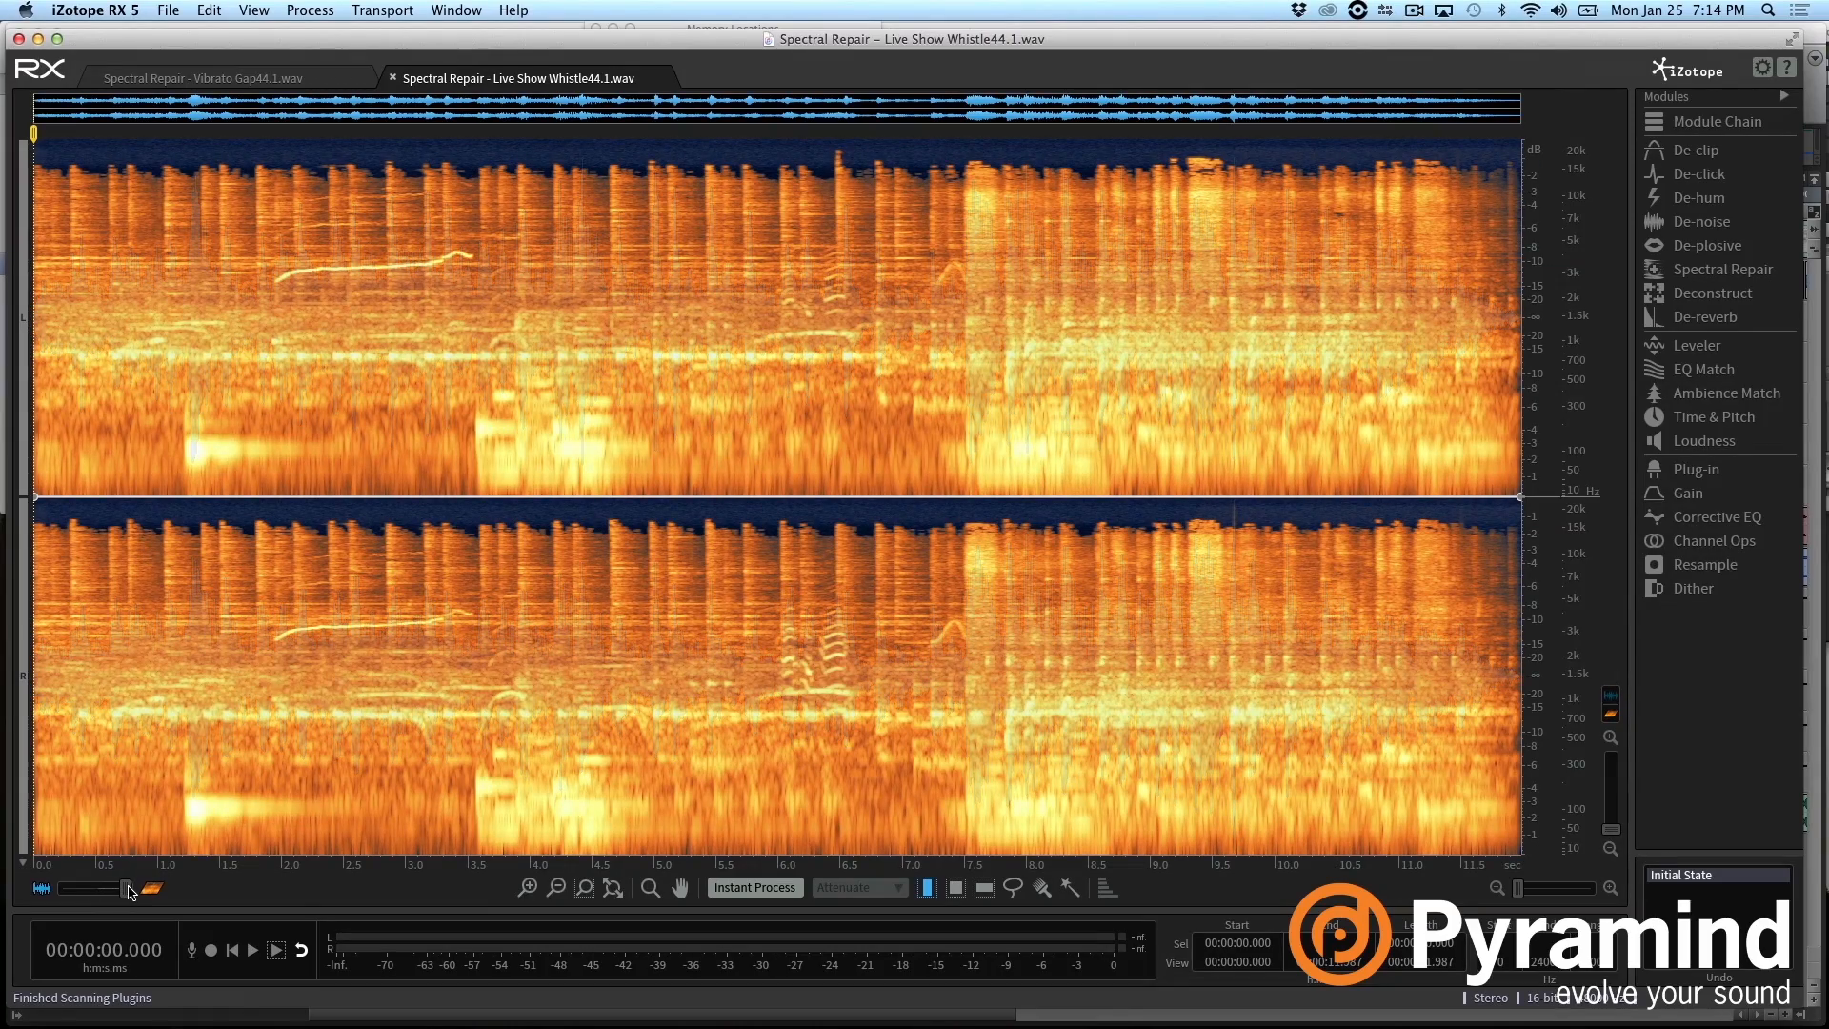
drag(128, 893, 131, 893)
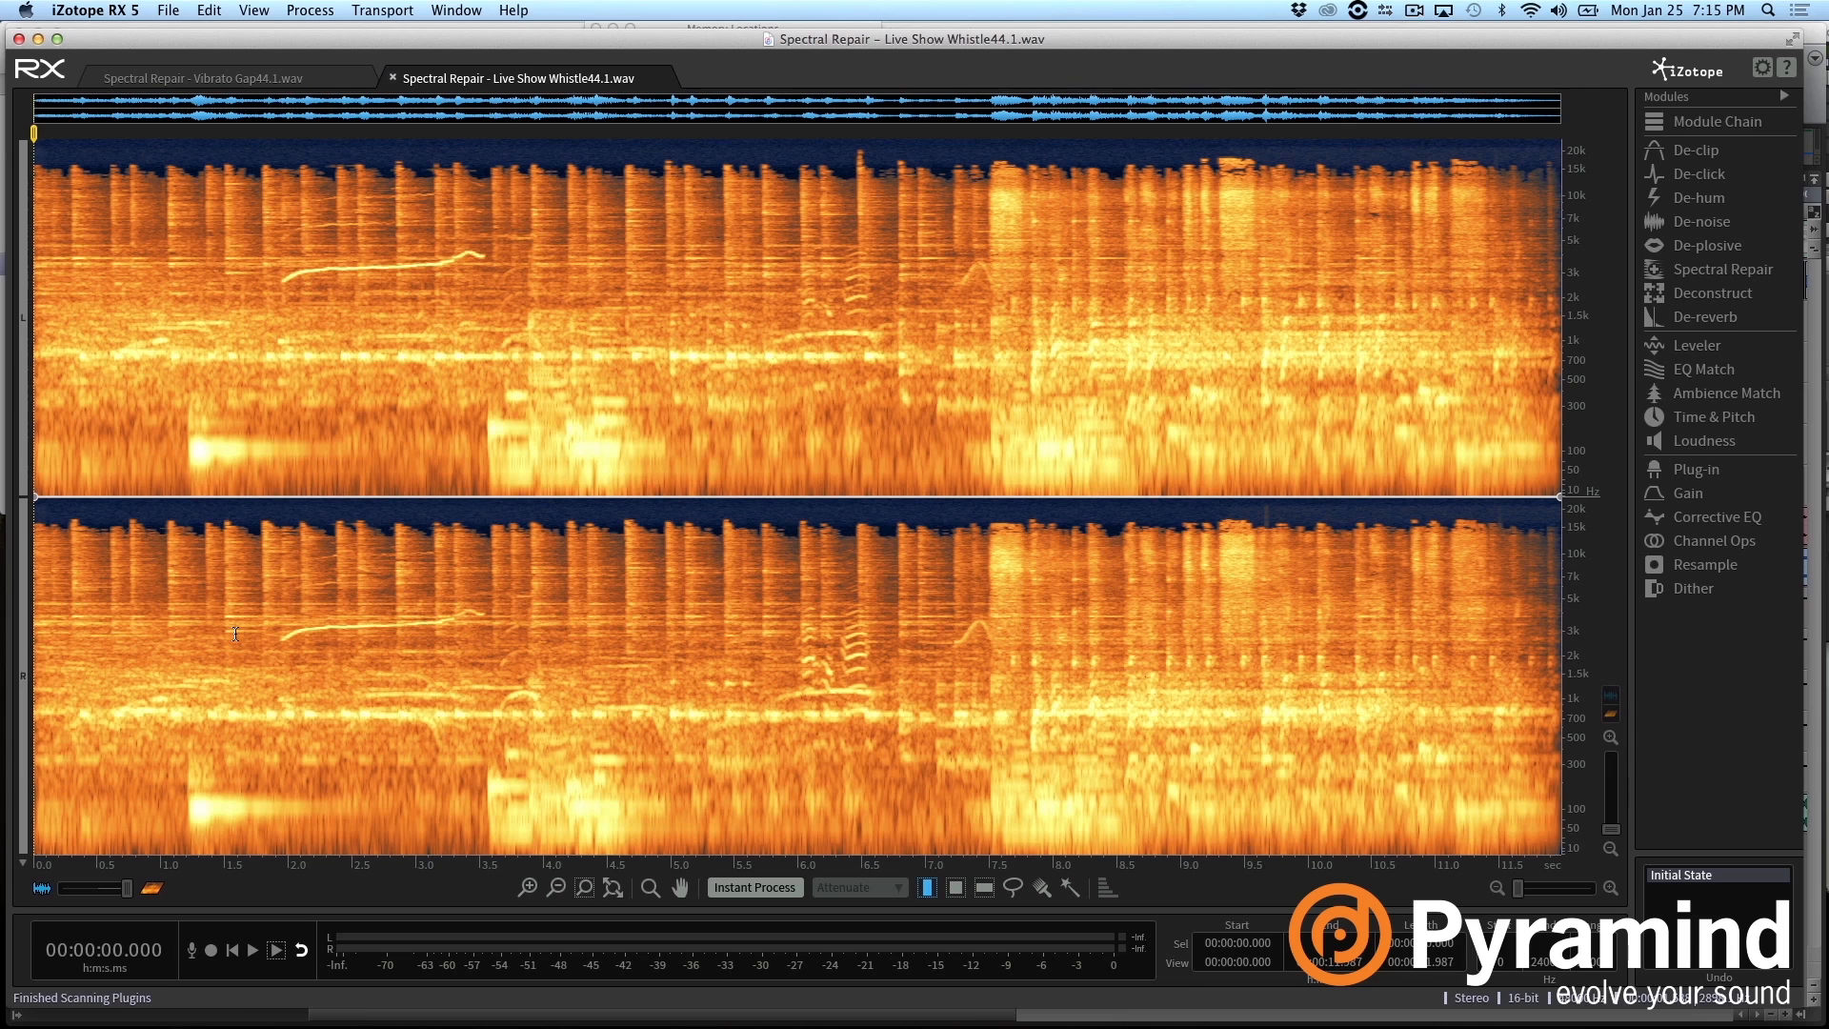
key(space)
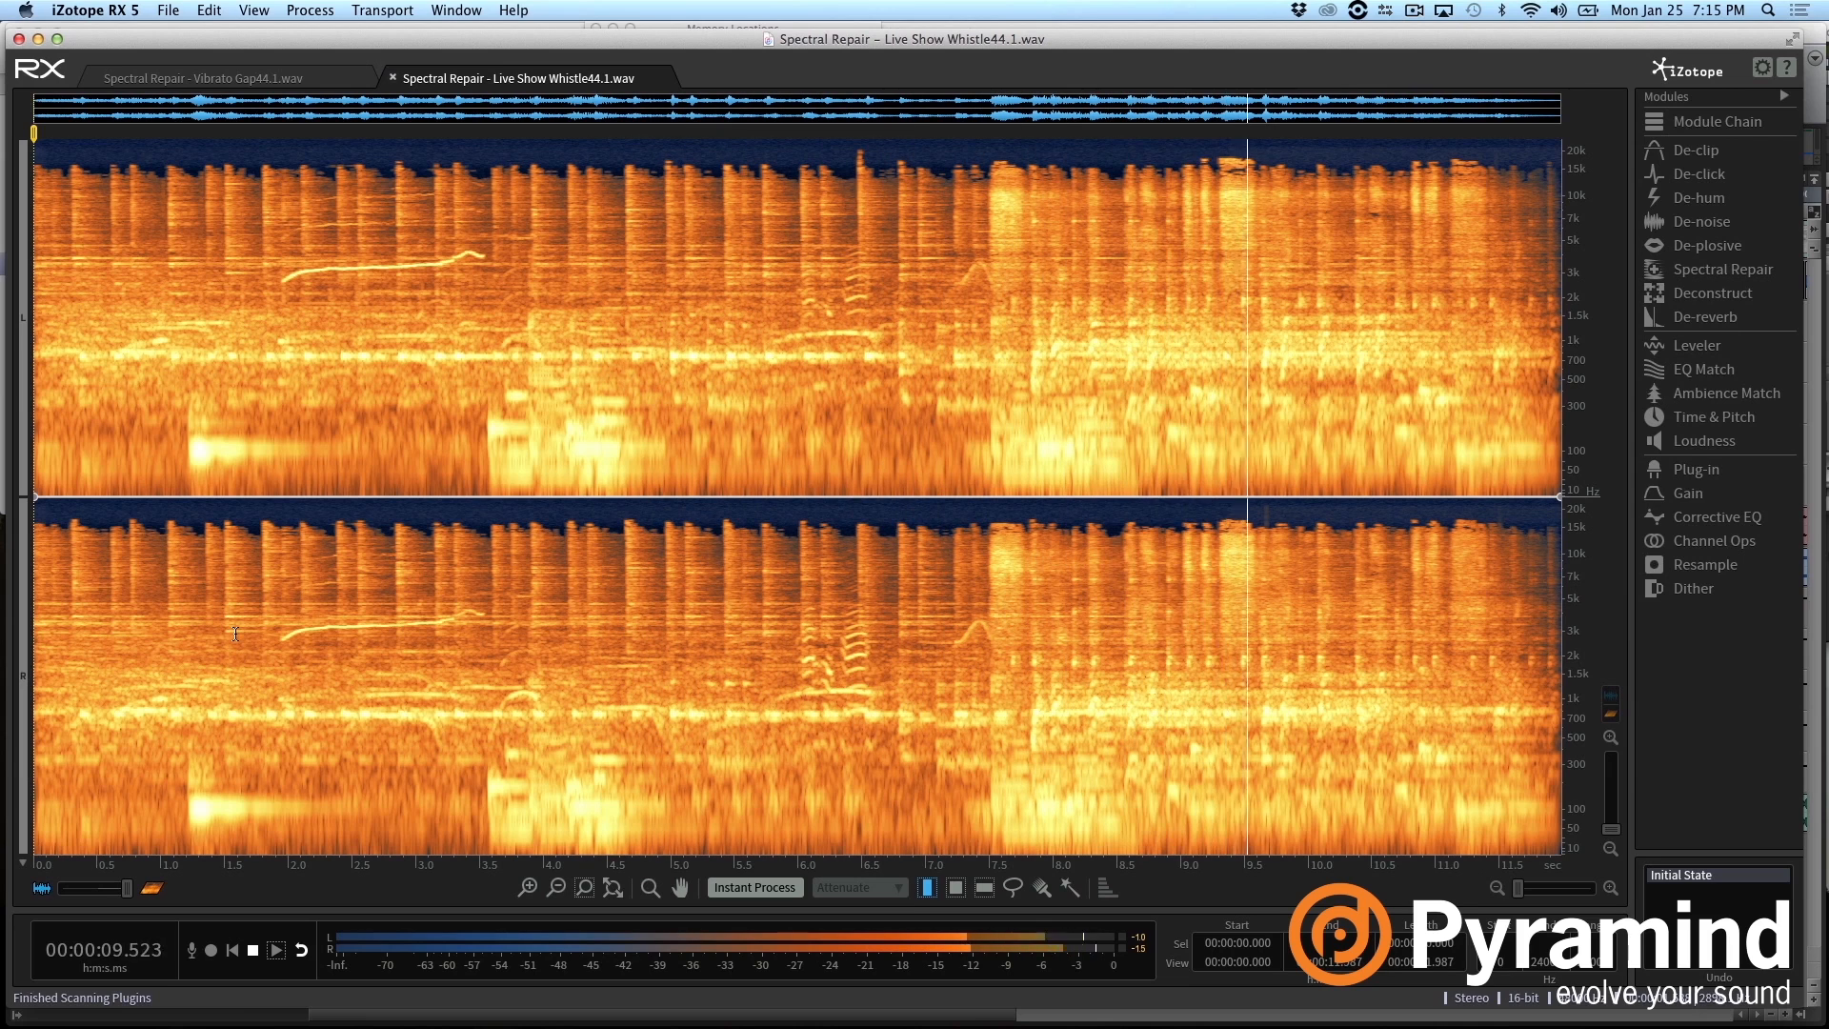
key(space)
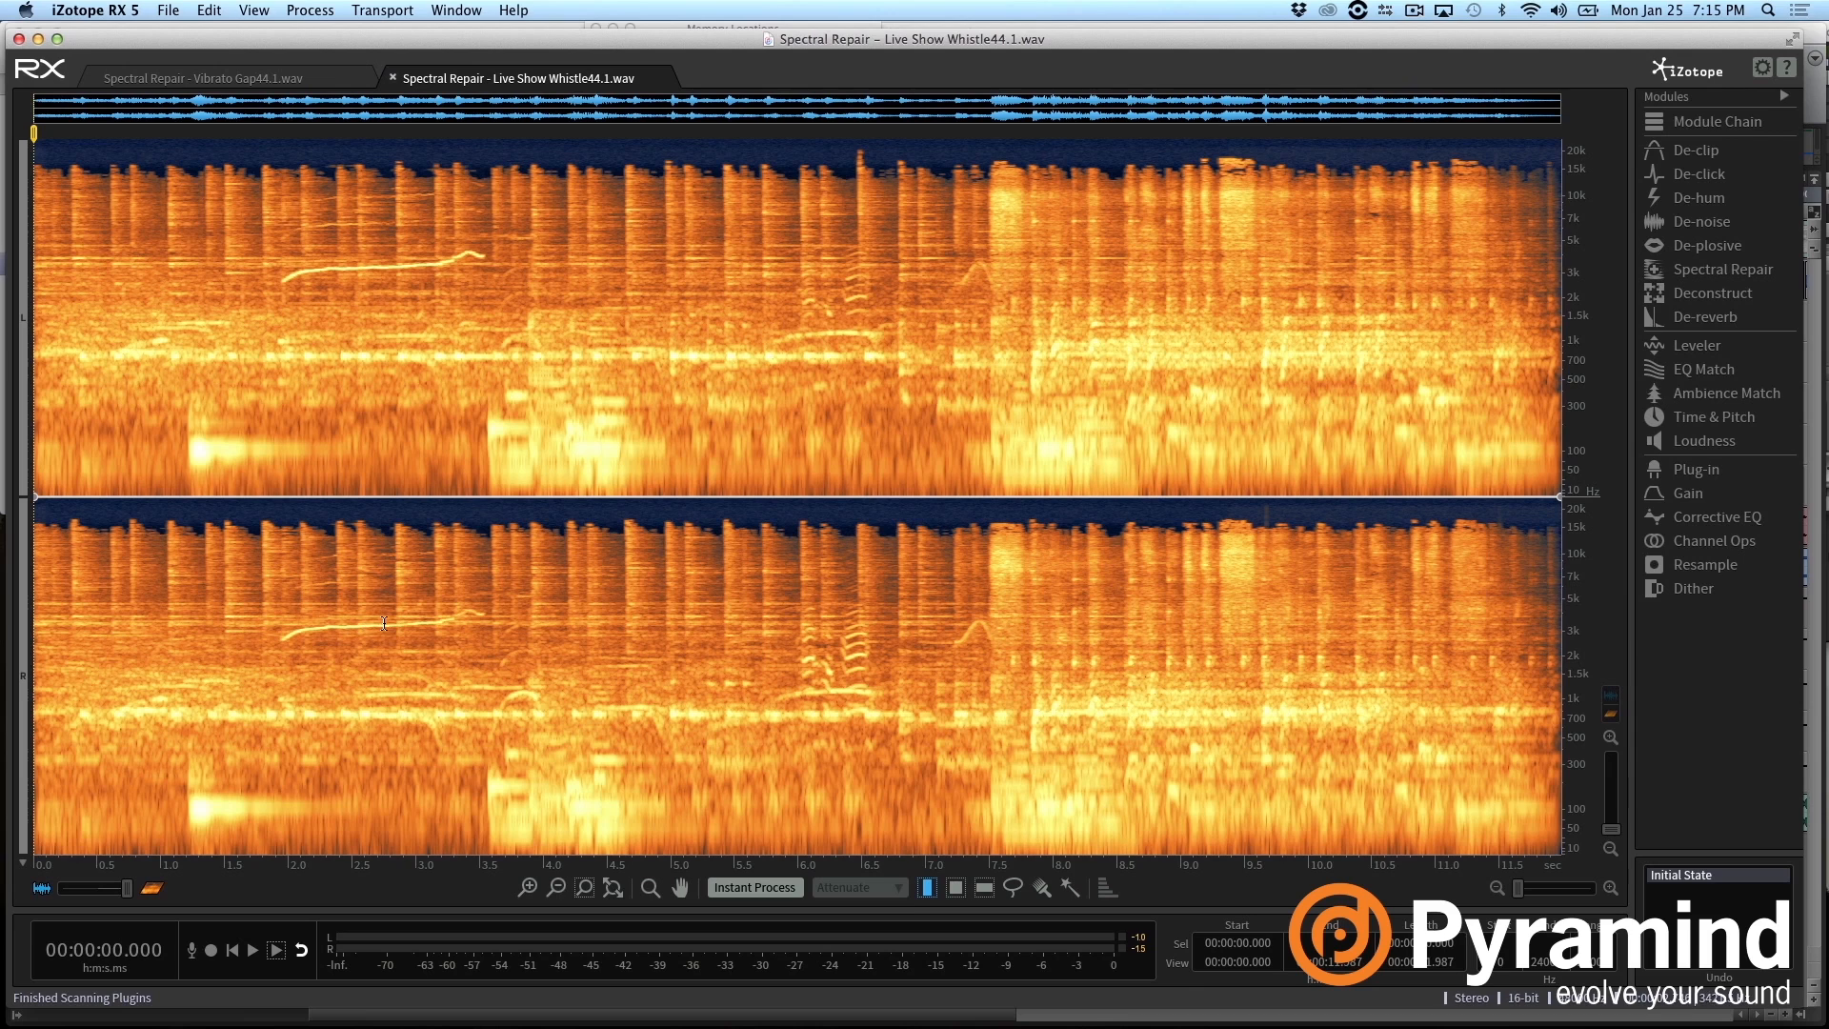
Play the clip from about 1.6 seconds, just before the whistle trace
click(235, 643)
key(space)
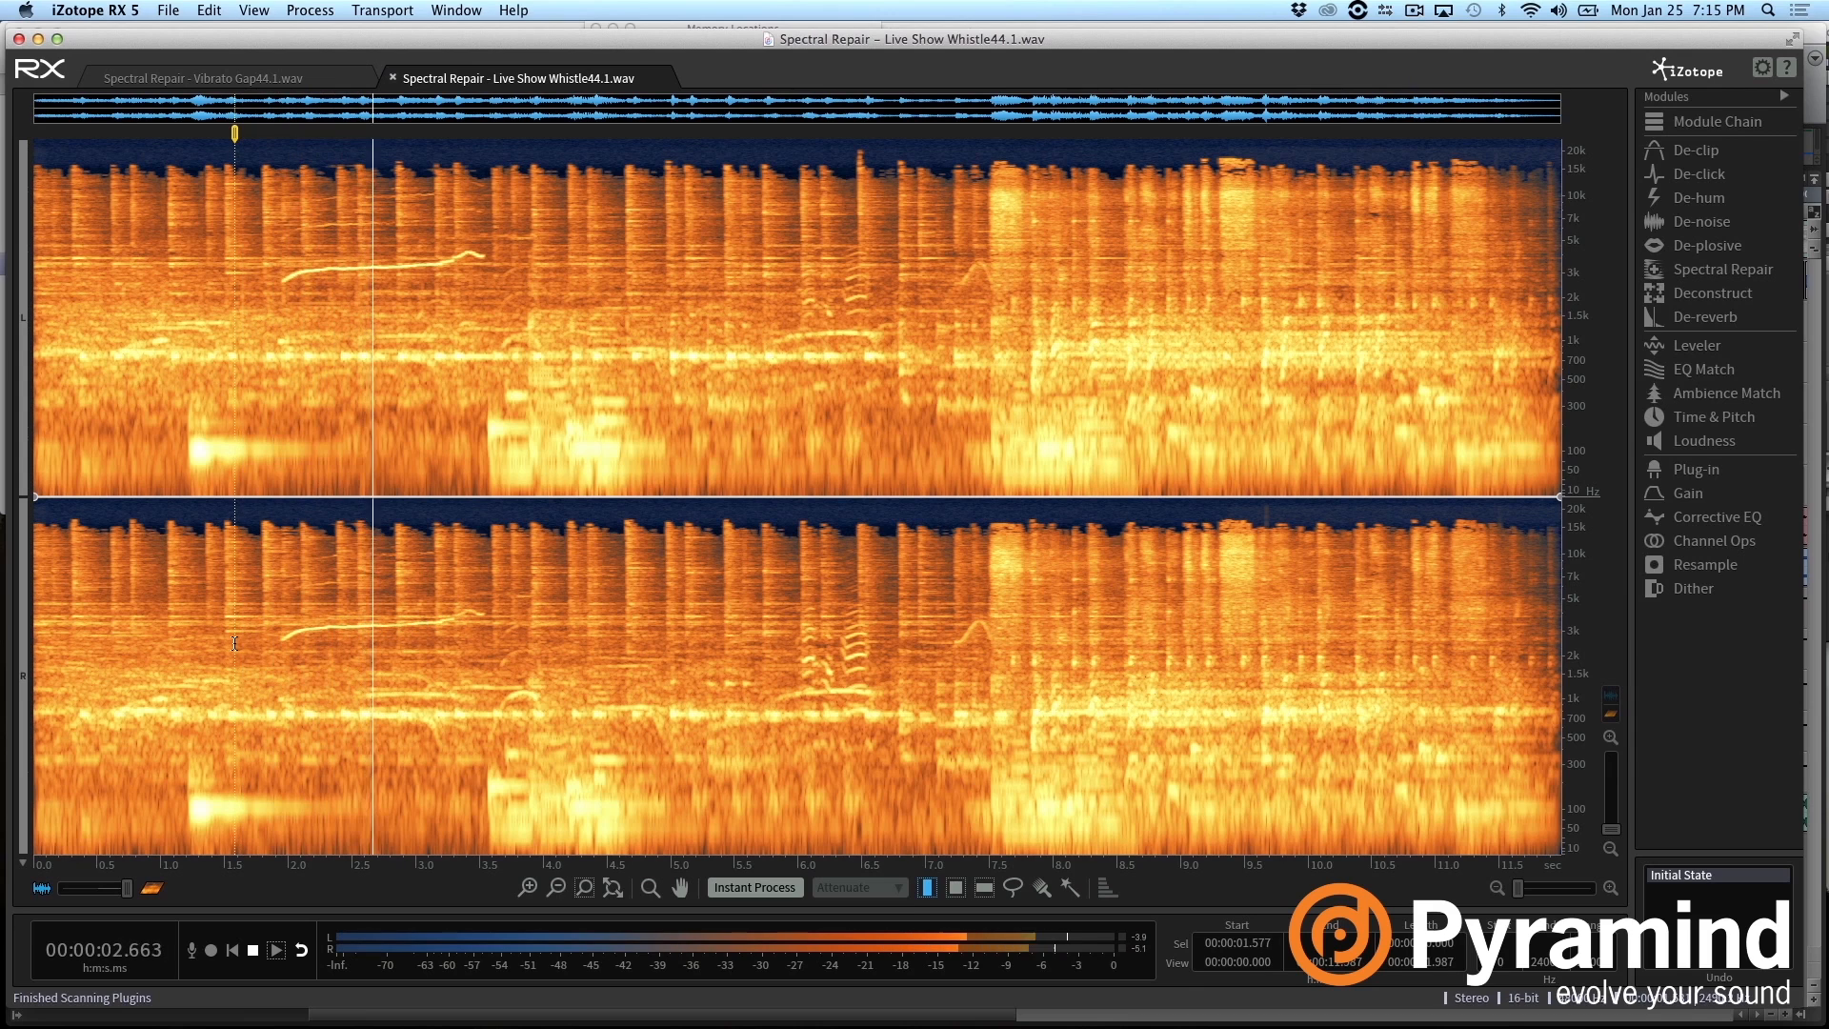
key(space)
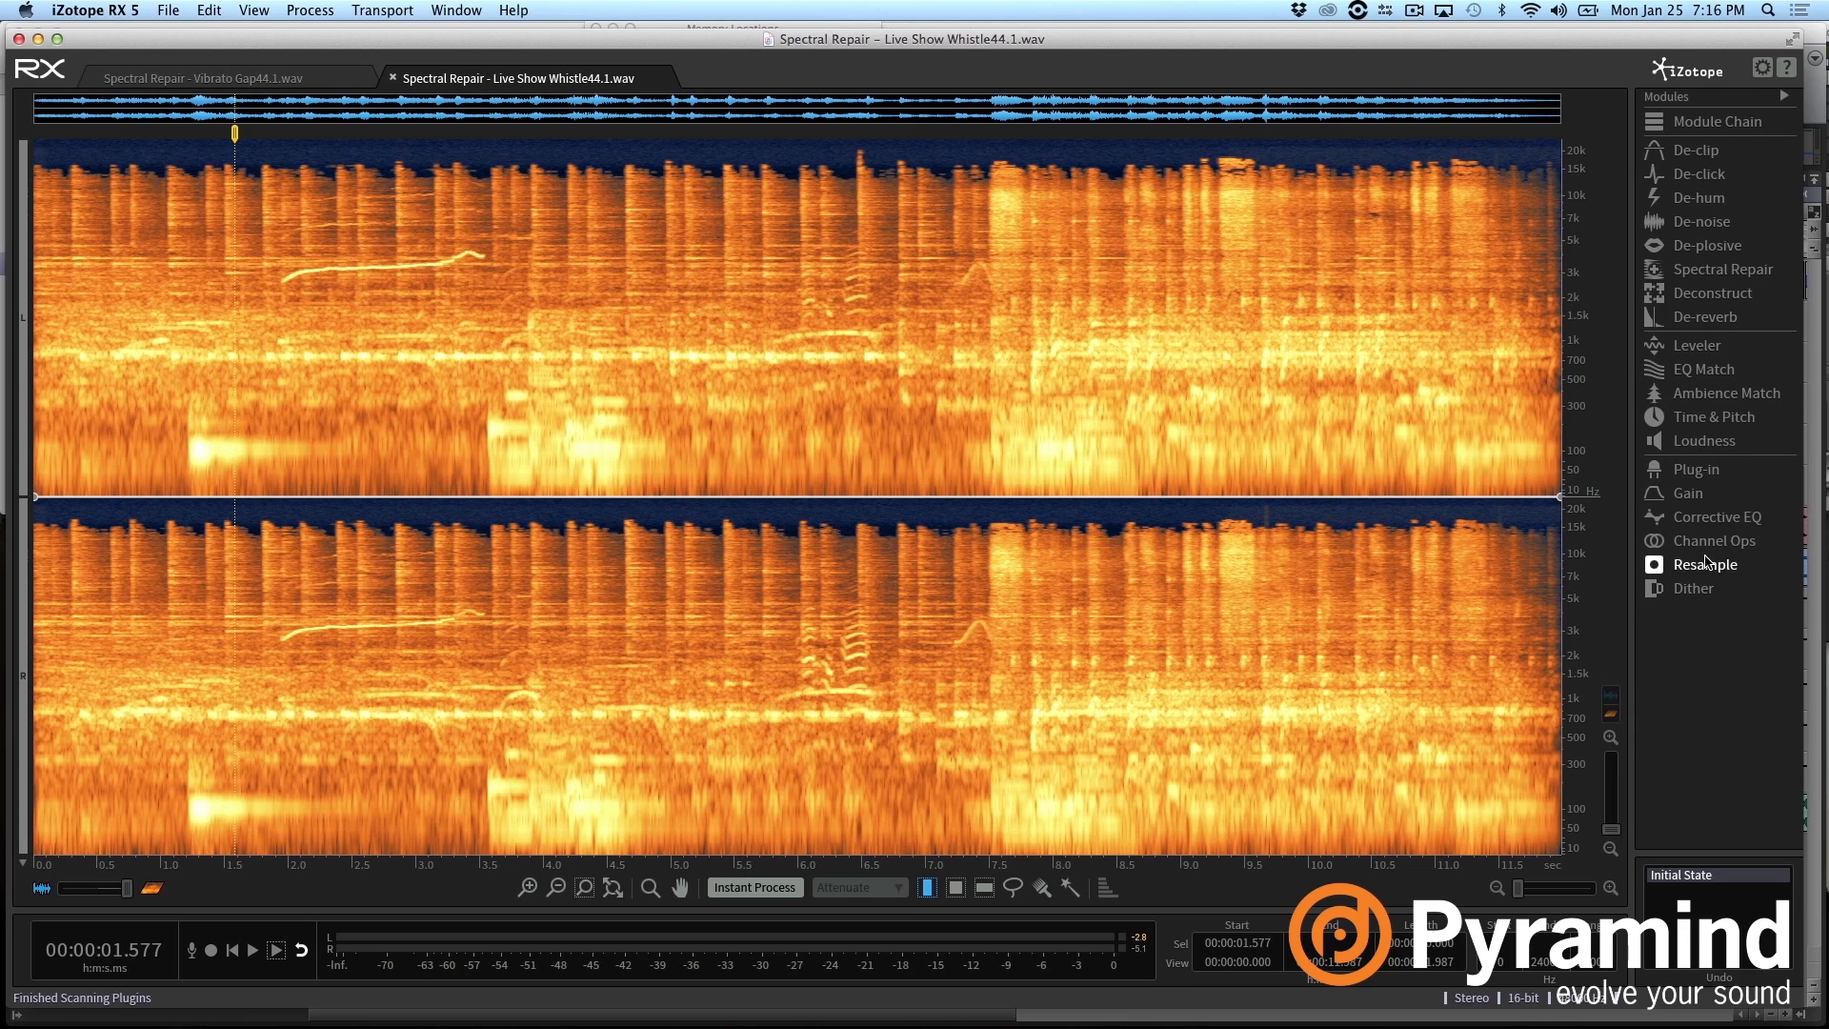
View the iZotope Alloy 2 de-esser in the Plug-in module and close it without processing
click(1699, 470)
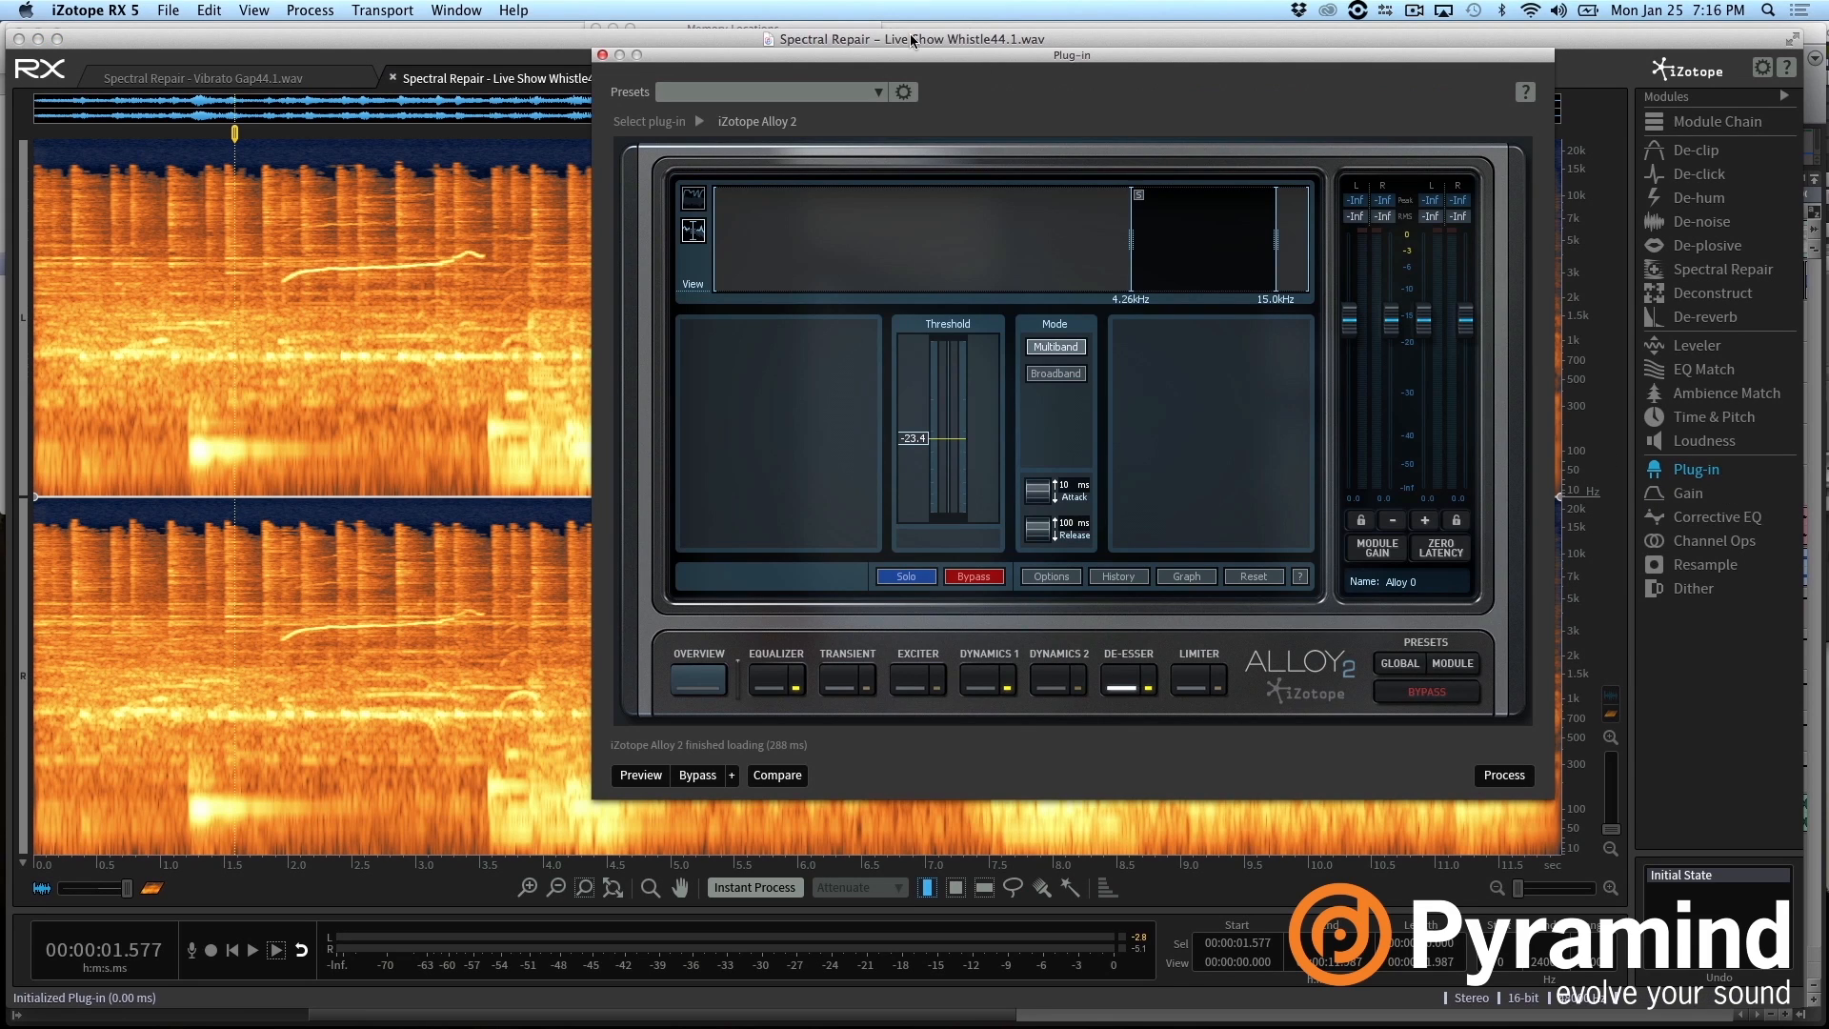
click(602, 55)
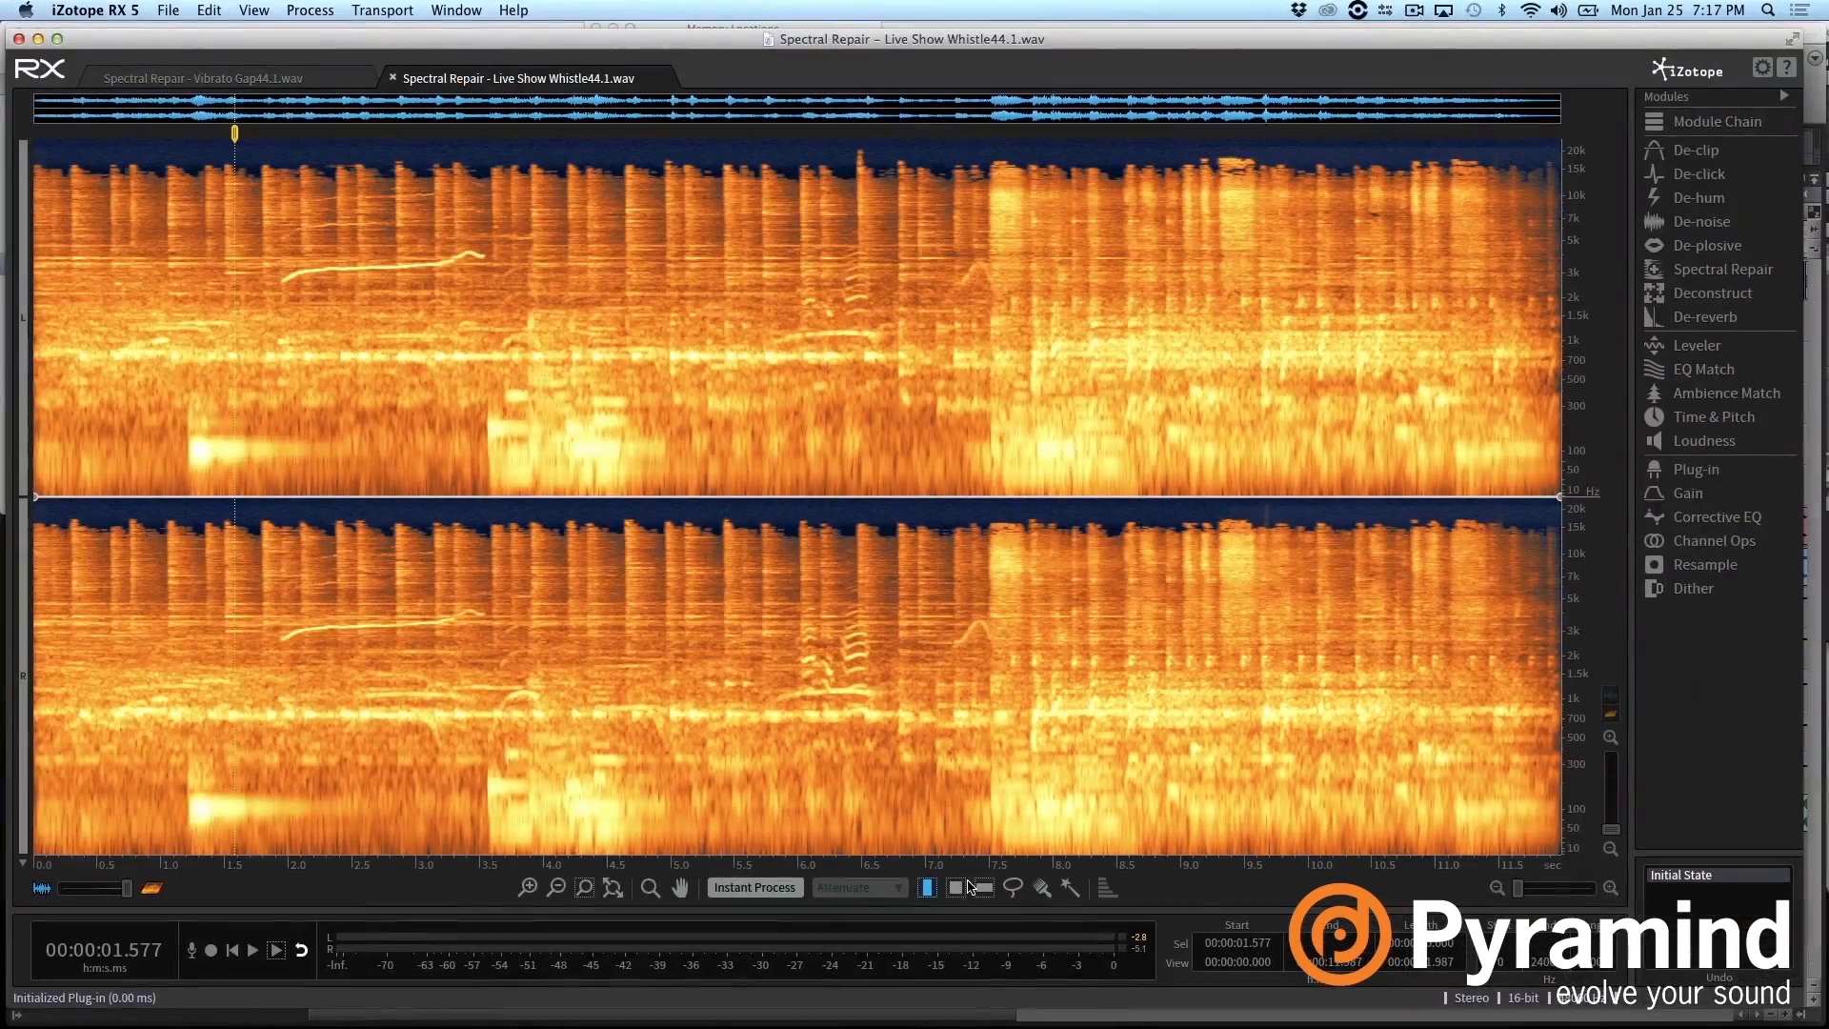
Choose the brush selection tool and set its brush size to 37 px
click(1054, 883)
mouse_move(1043, 888)
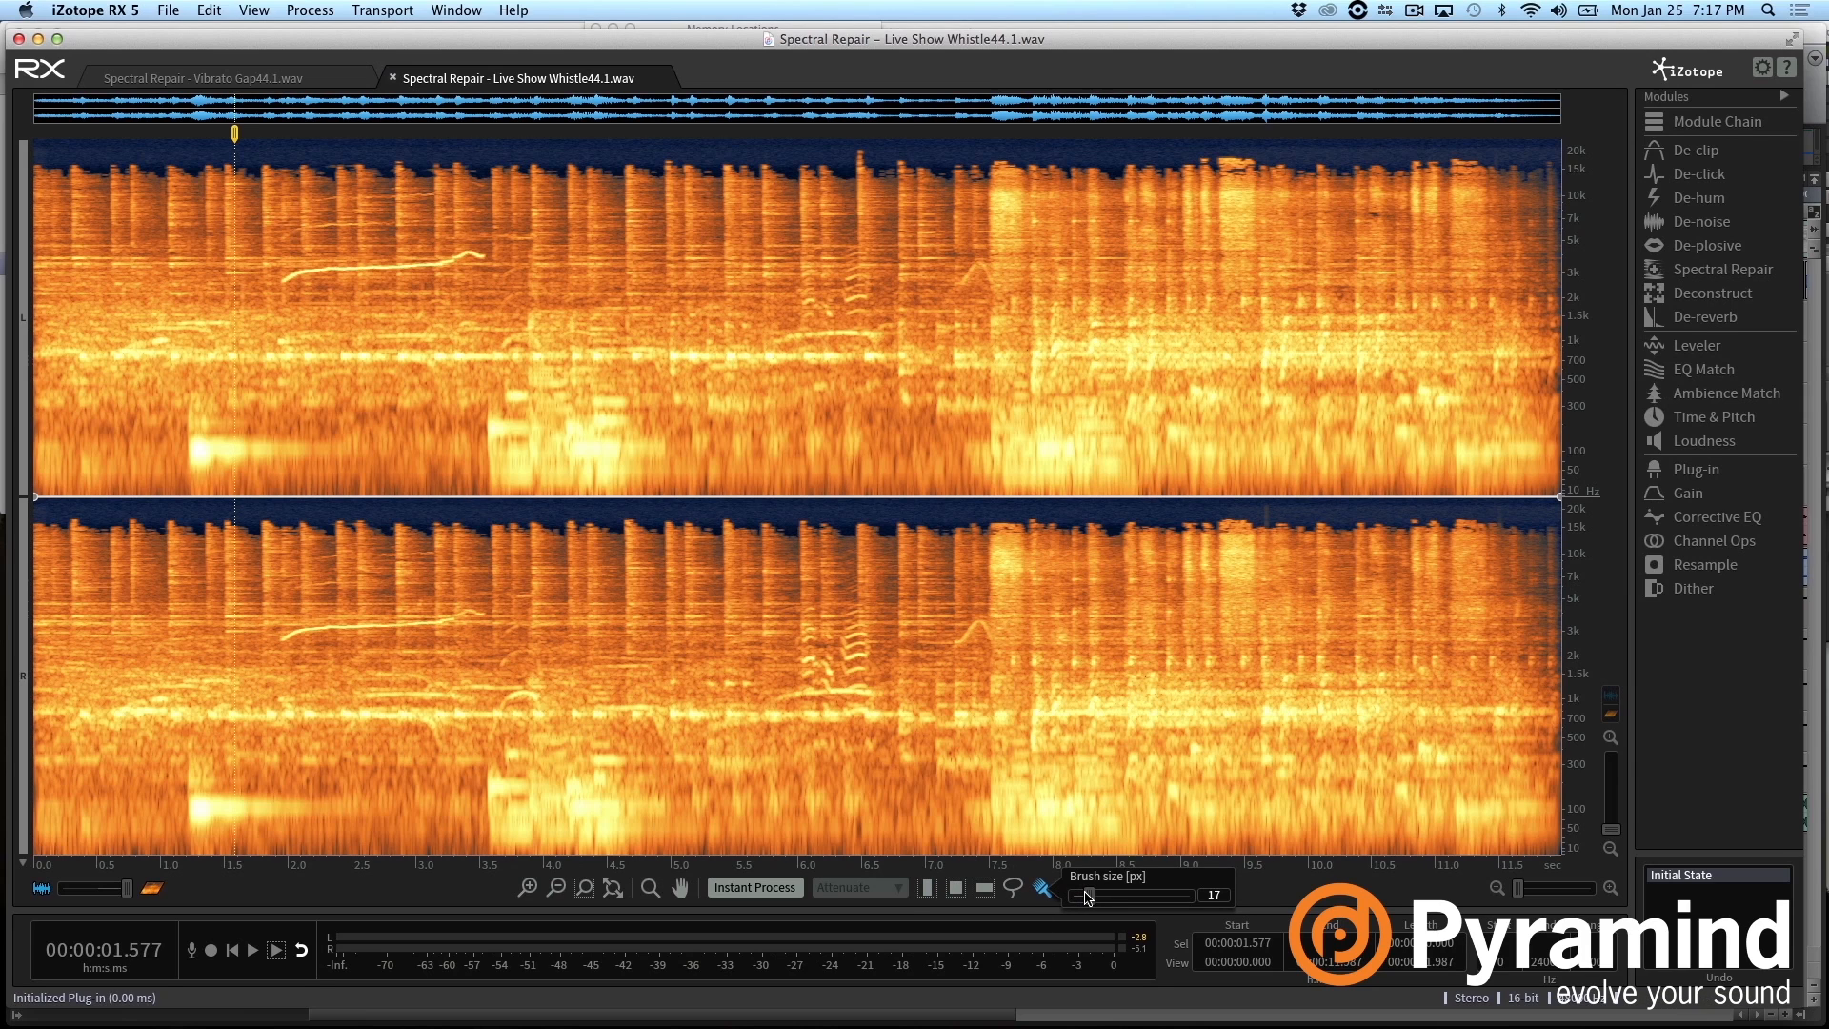
drag(1090, 898, 1114, 898)
Paint several trial freehand brush selections across the spectrogram, adding a second stroke to the last one
click(550, 713)
mouse_move(393, 665)
mouse_down()
mouse_move(562, 739)
mouse_move(753, 602)
mouse_move(525, 598)
mouse_move(217, 672)
mouse_move(324, 753)
mouse_move(157, 760)
mouse_up()
click(152, 759)
mouse_move(221, 701)
mouse_down()
mouse_move(289, 667)
mouse_move(465, 669)
mouse_move(580, 783)
mouse_move(336, 818)
mouse_move(383, 756)
mouse_move(286, 758)
mouse_move(355, 767)
mouse_up()
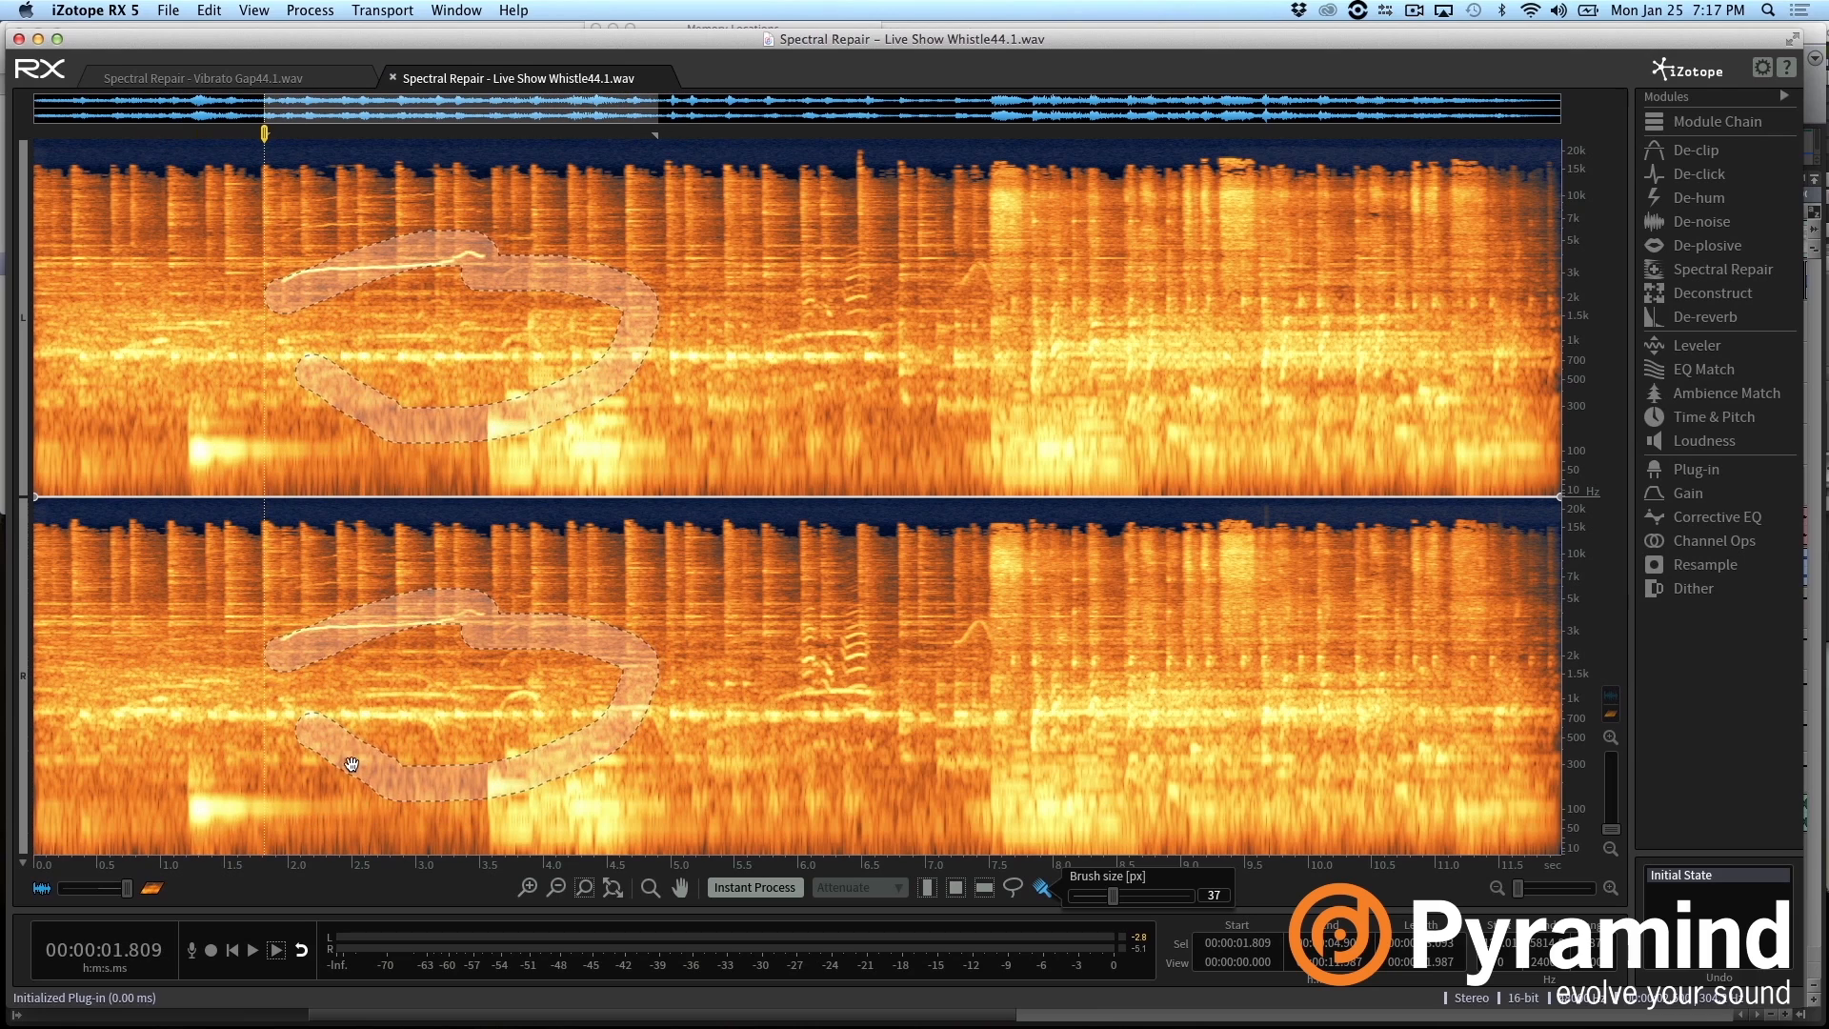
click(375, 724)
mouse_move(143, 844)
mouse_down()
mouse_move(192, 765)
mouse_move(191, 633)
mouse_move(682, 661)
mouse_move(753, 610)
mouse_move(710, 514)
mouse_up()
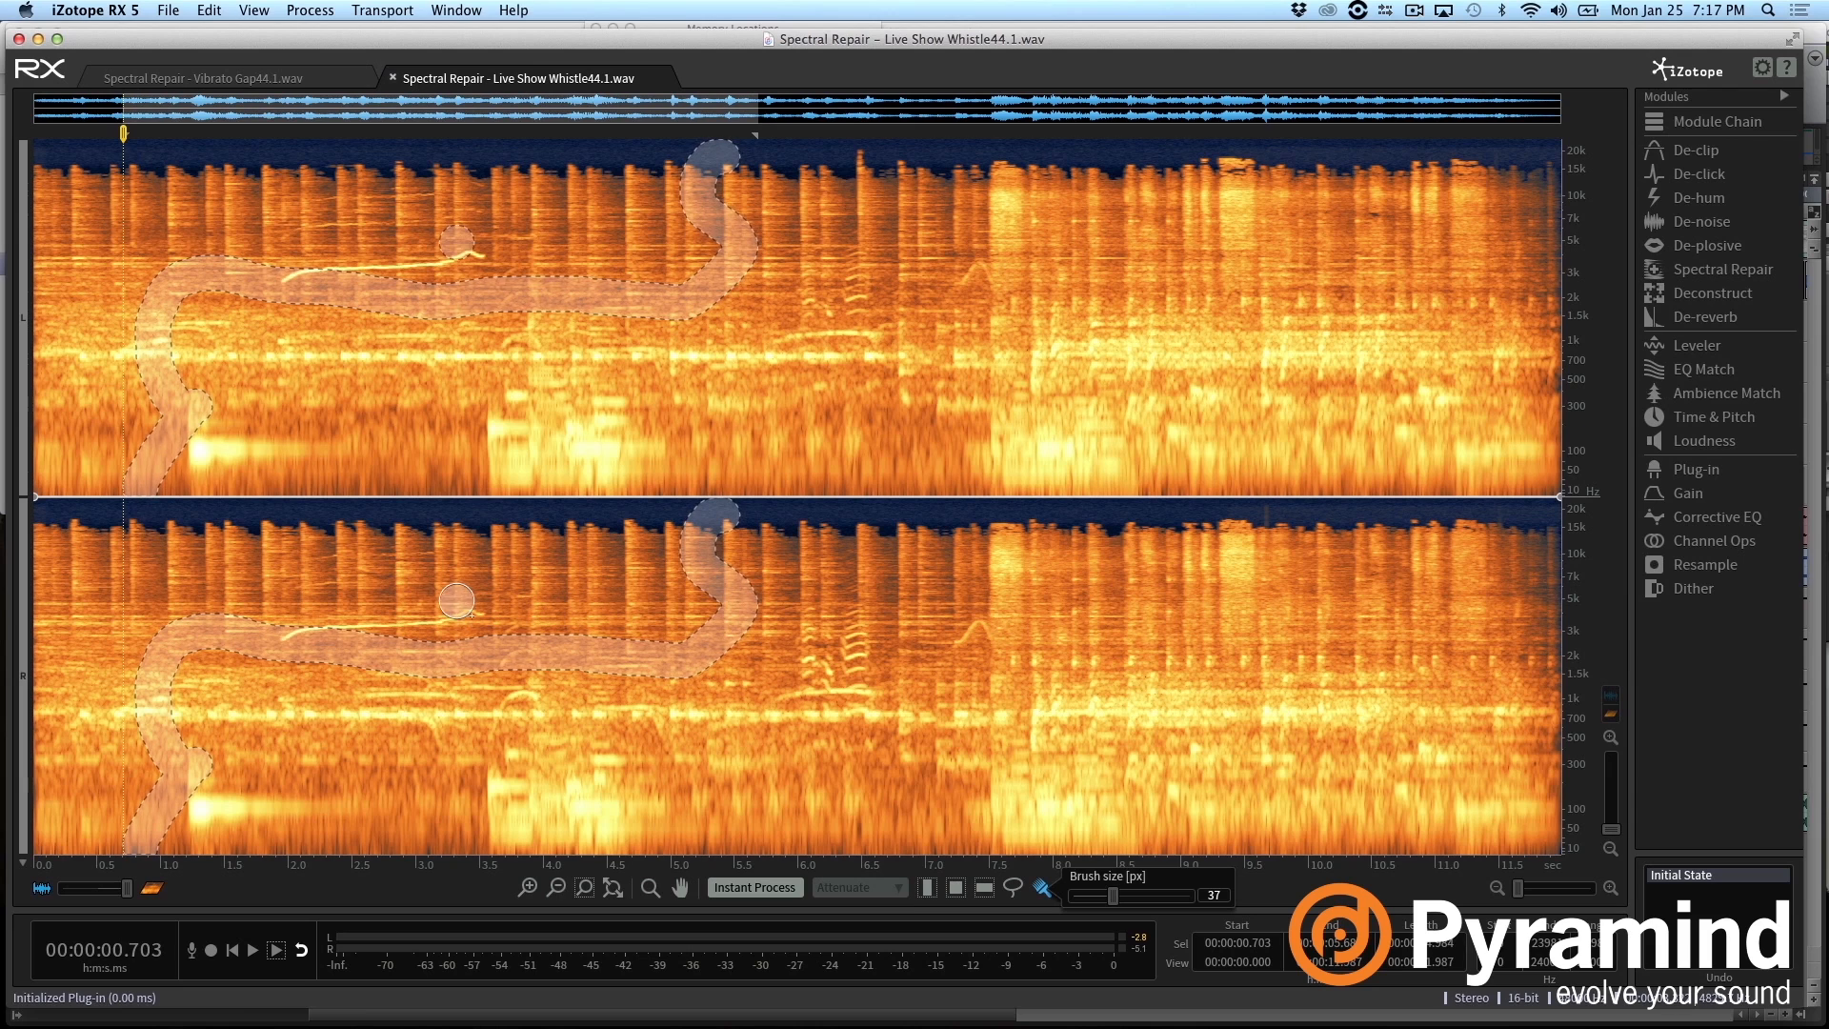
drag(652, 836, 657, 838)
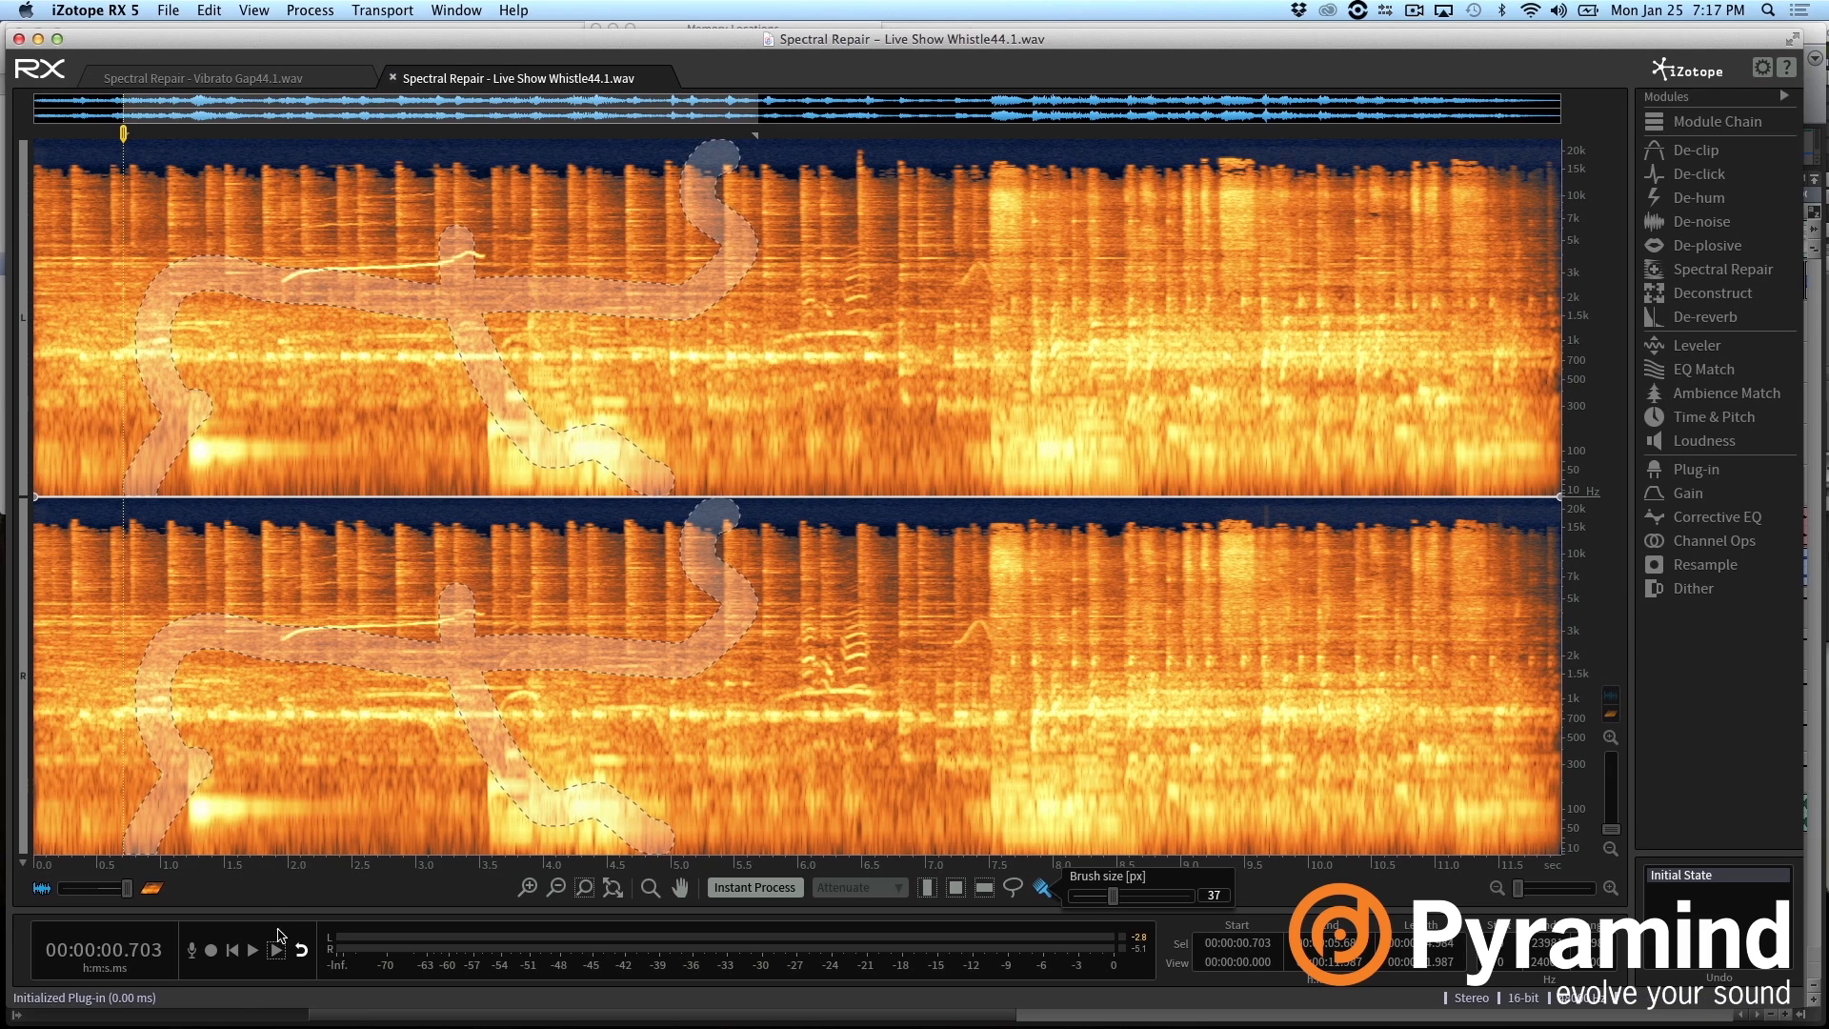
Audition only the painted frequencies and compare them with normal playback of the full mix
click(276, 951)
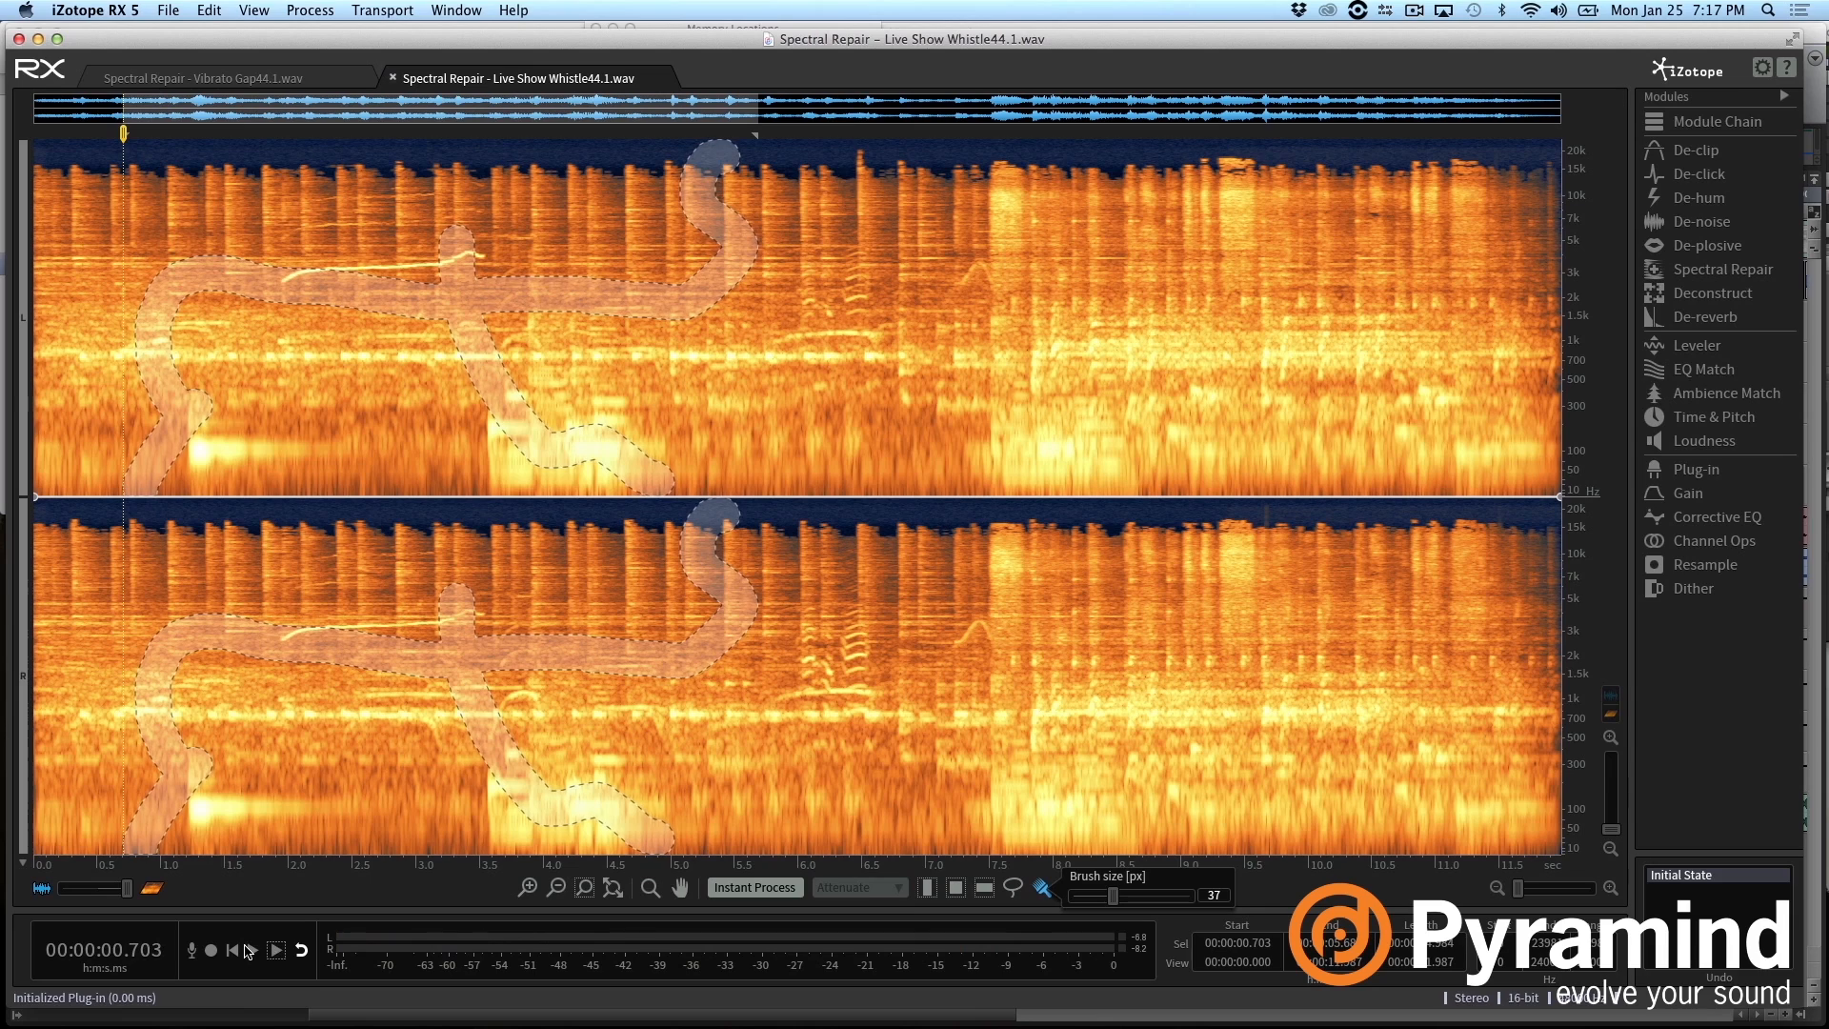
click(253, 953)
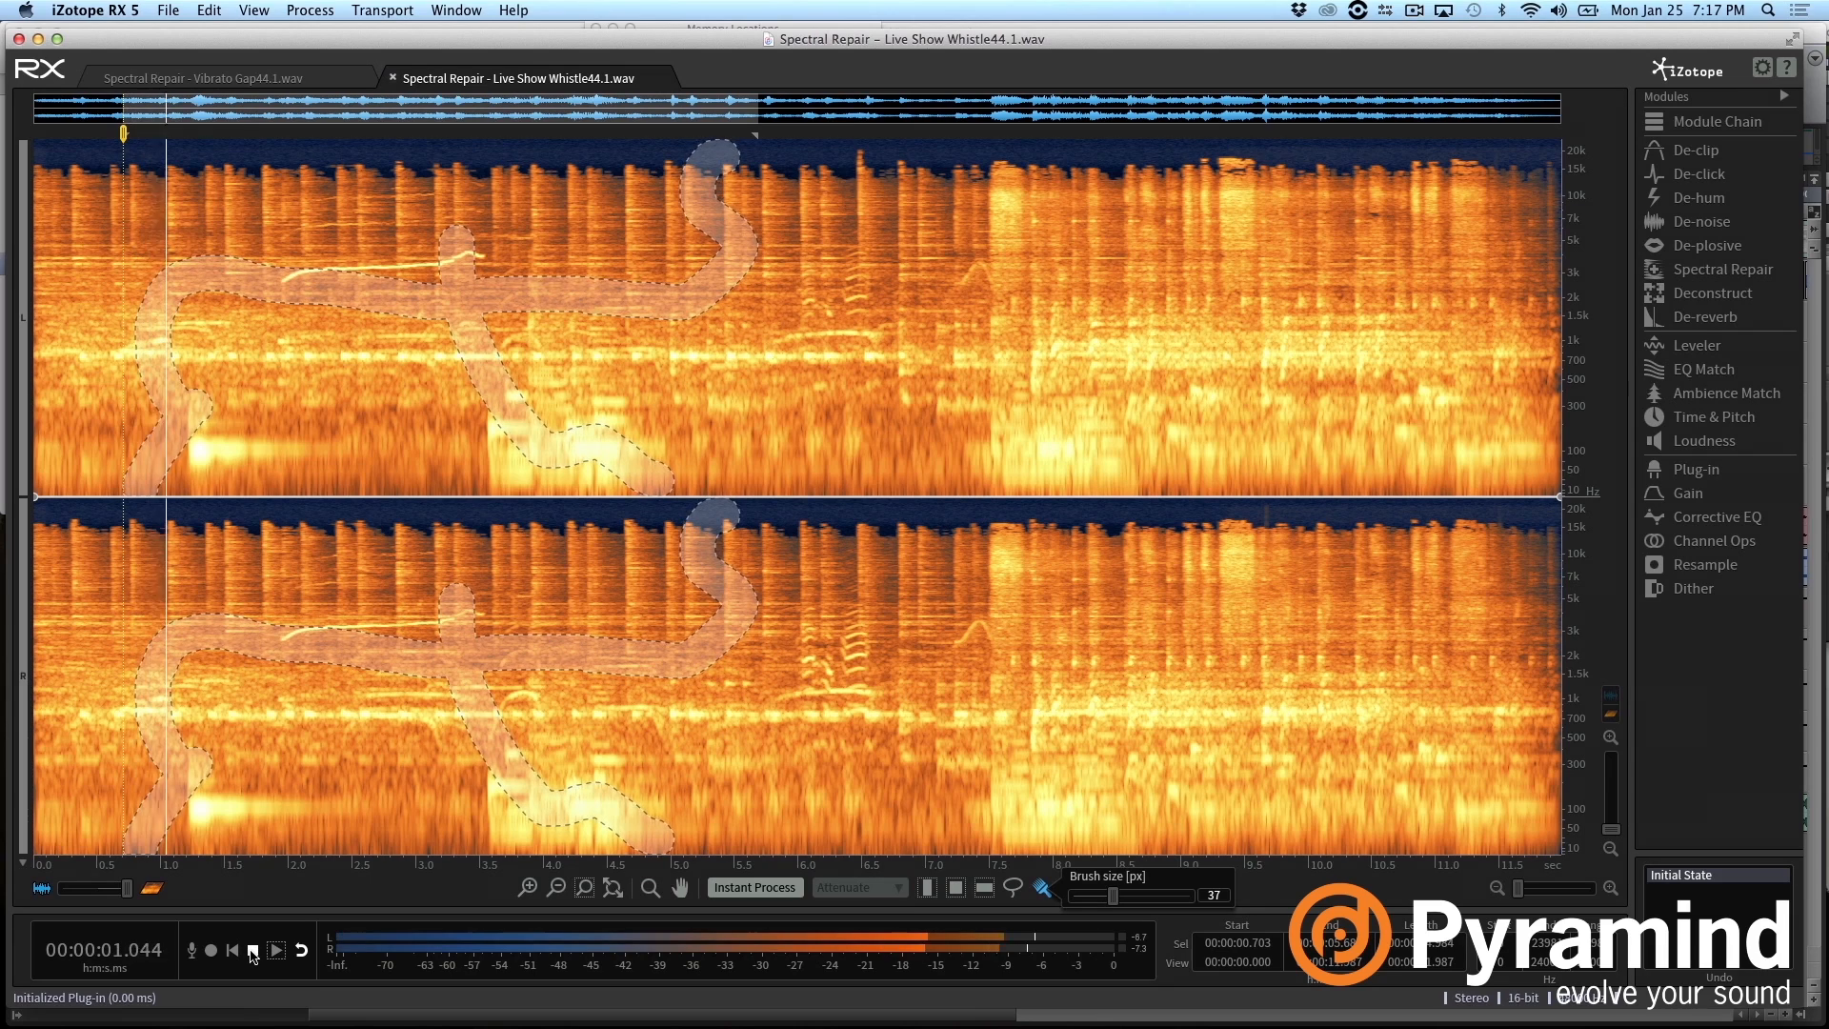
click(253, 953)
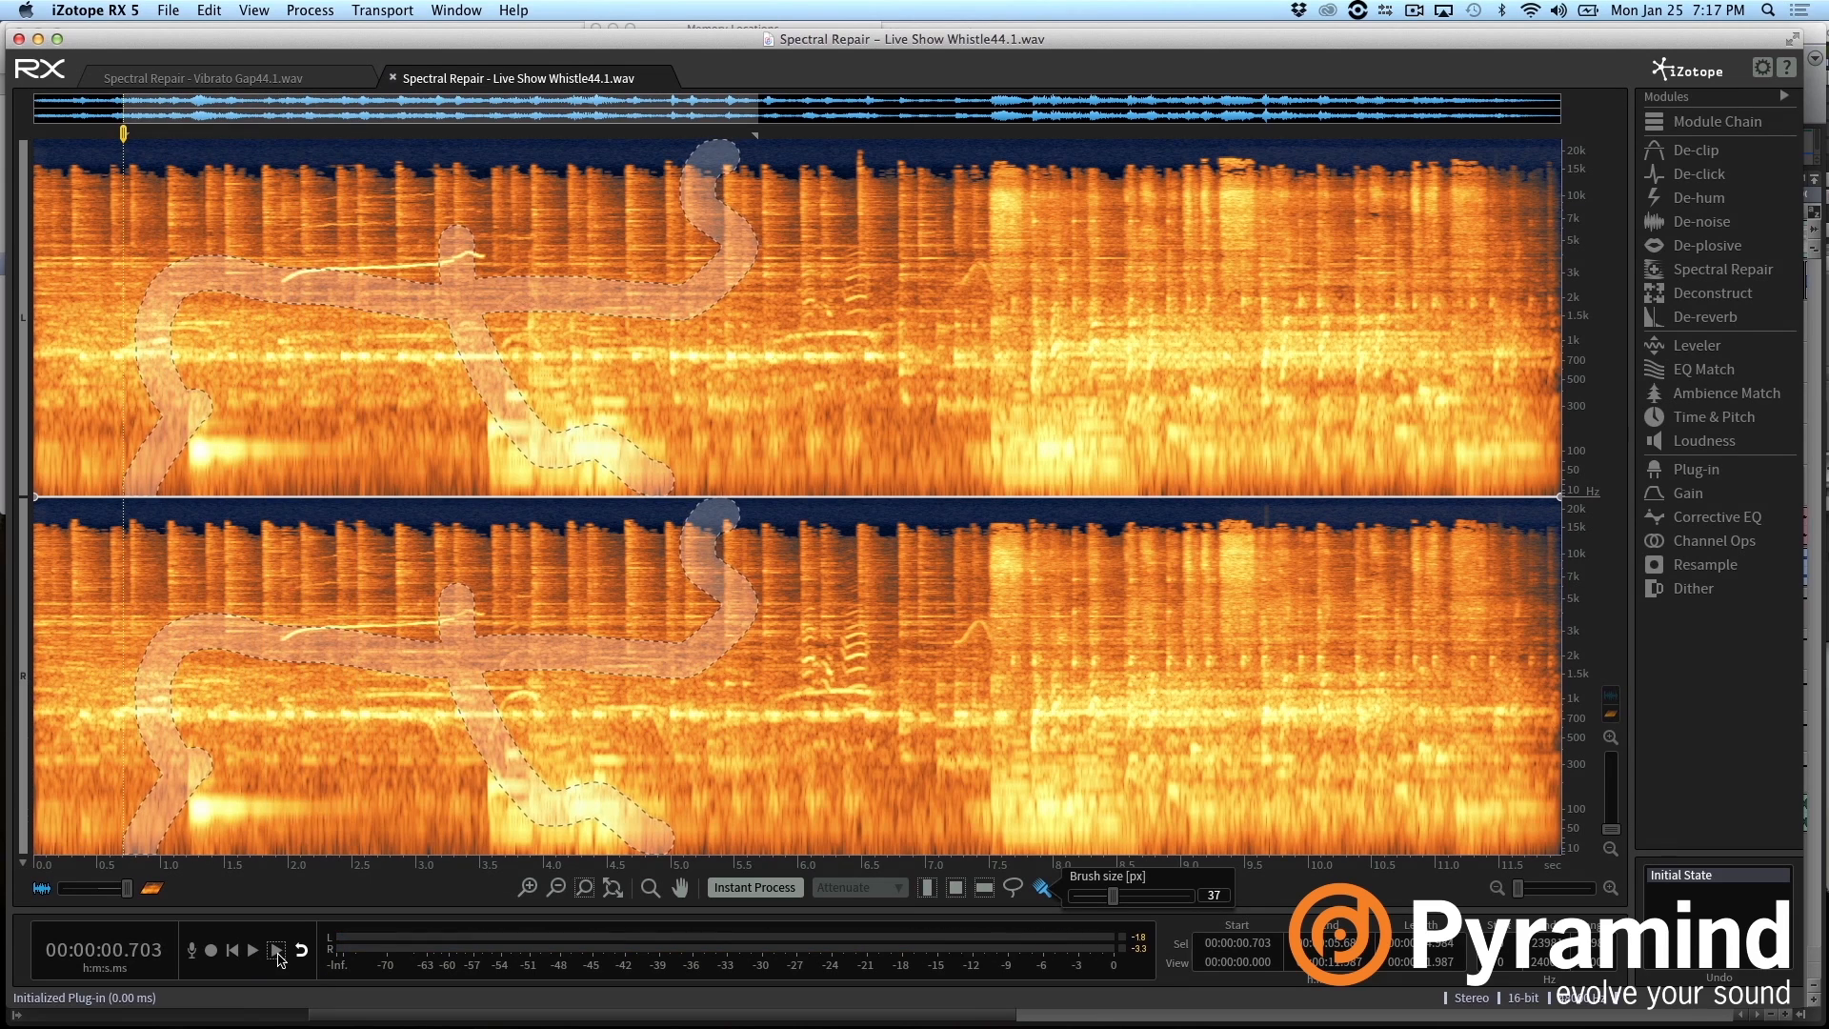
click(277, 950)
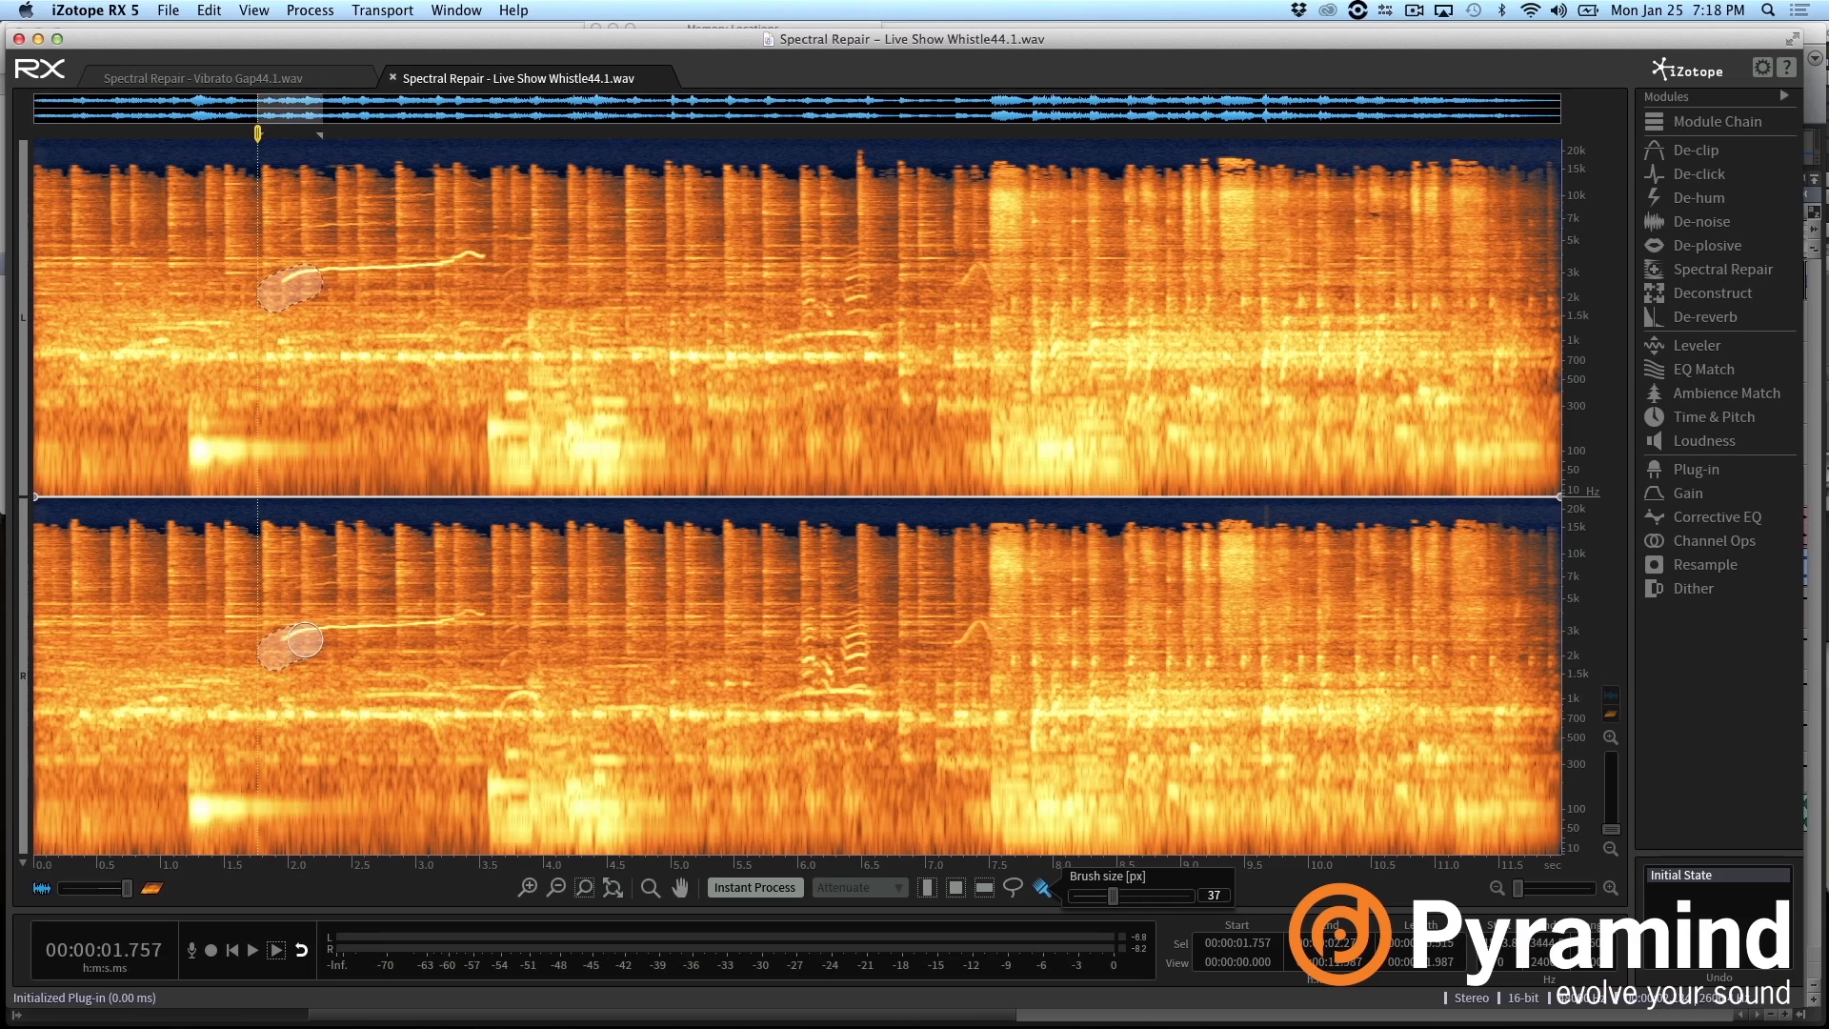
Brush over the whole whistle trace from about 1.8 to 3.5 seconds and audition only the selected frequencies
drag(305, 641, 471, 616)
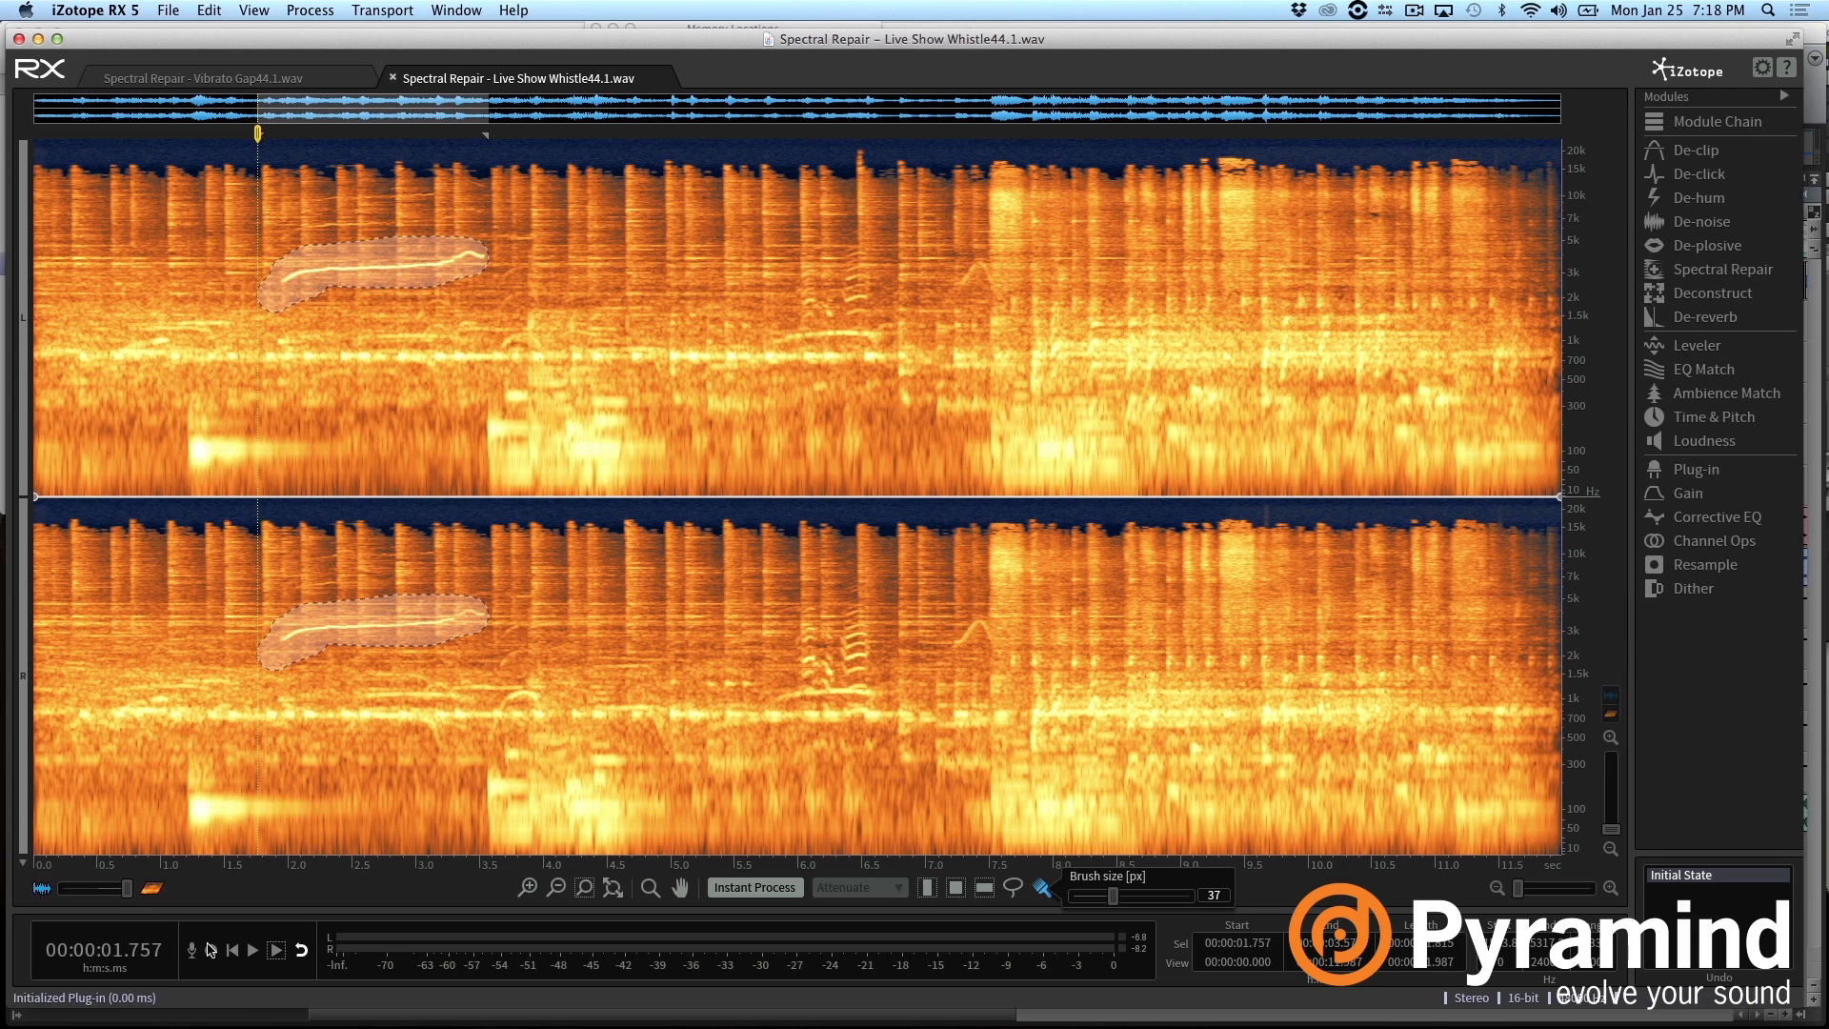
click(254, 957)
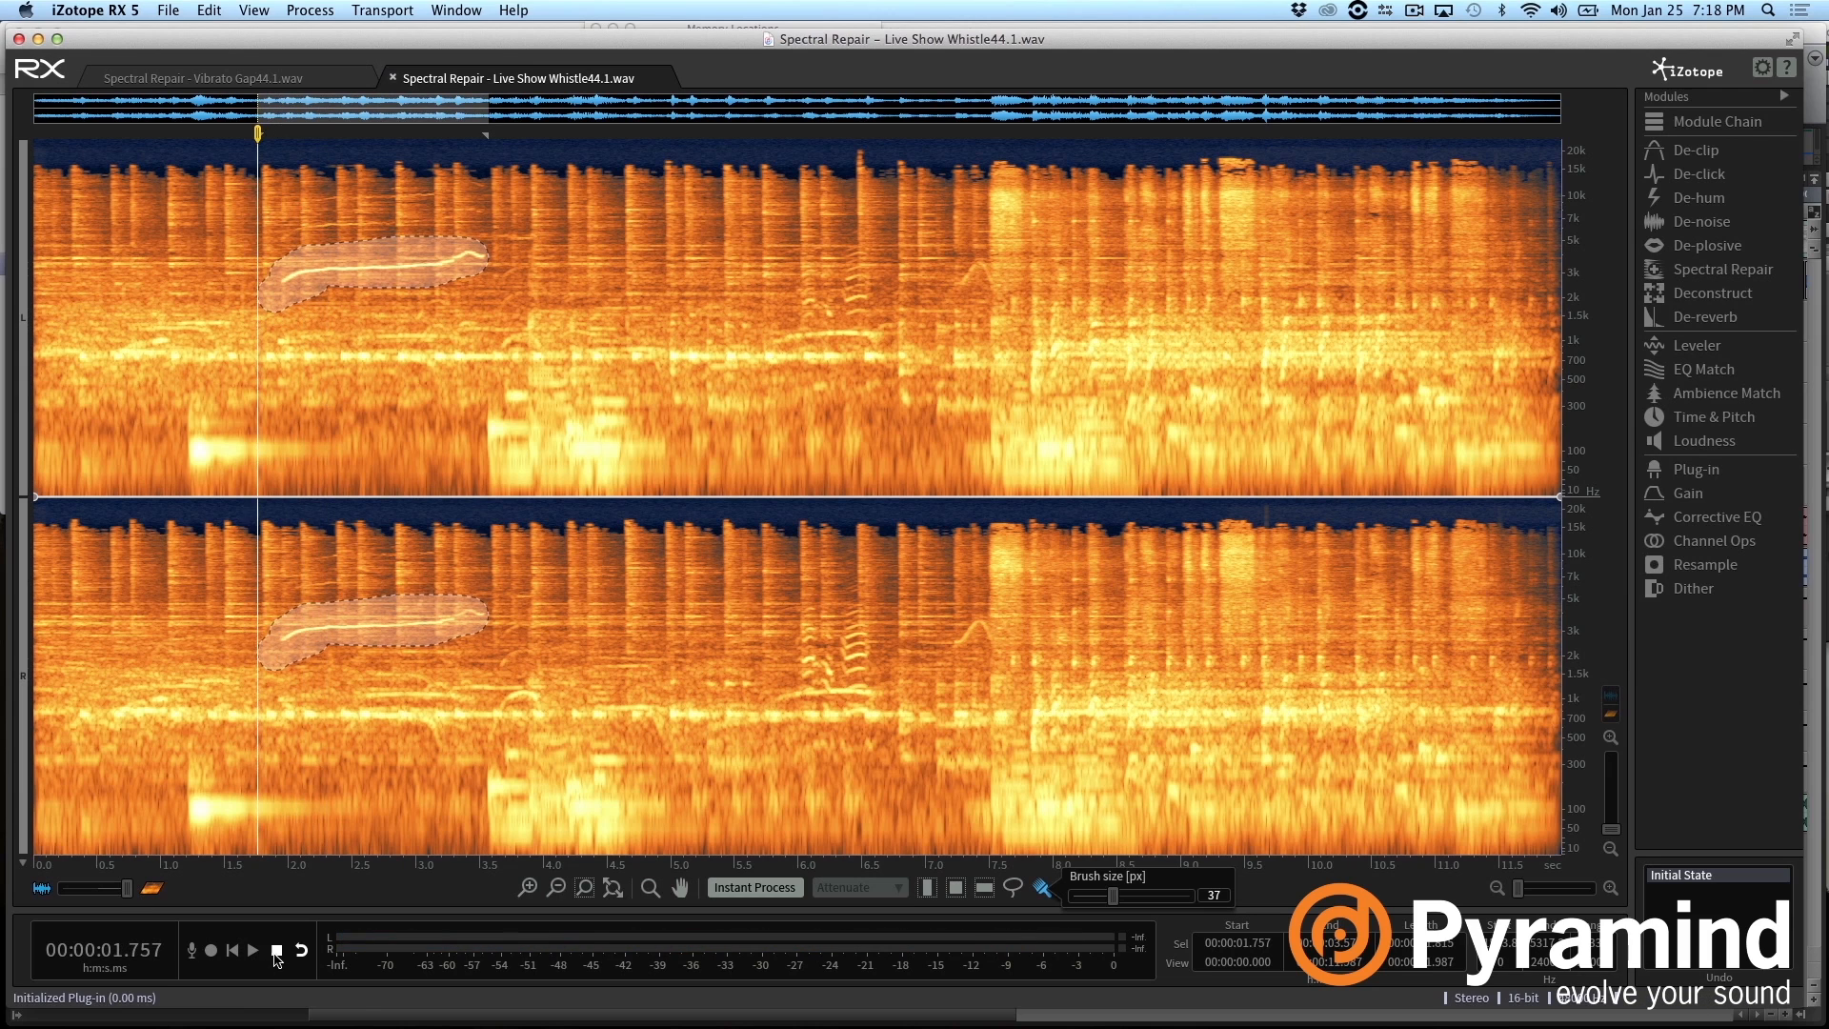
click(276, 957)
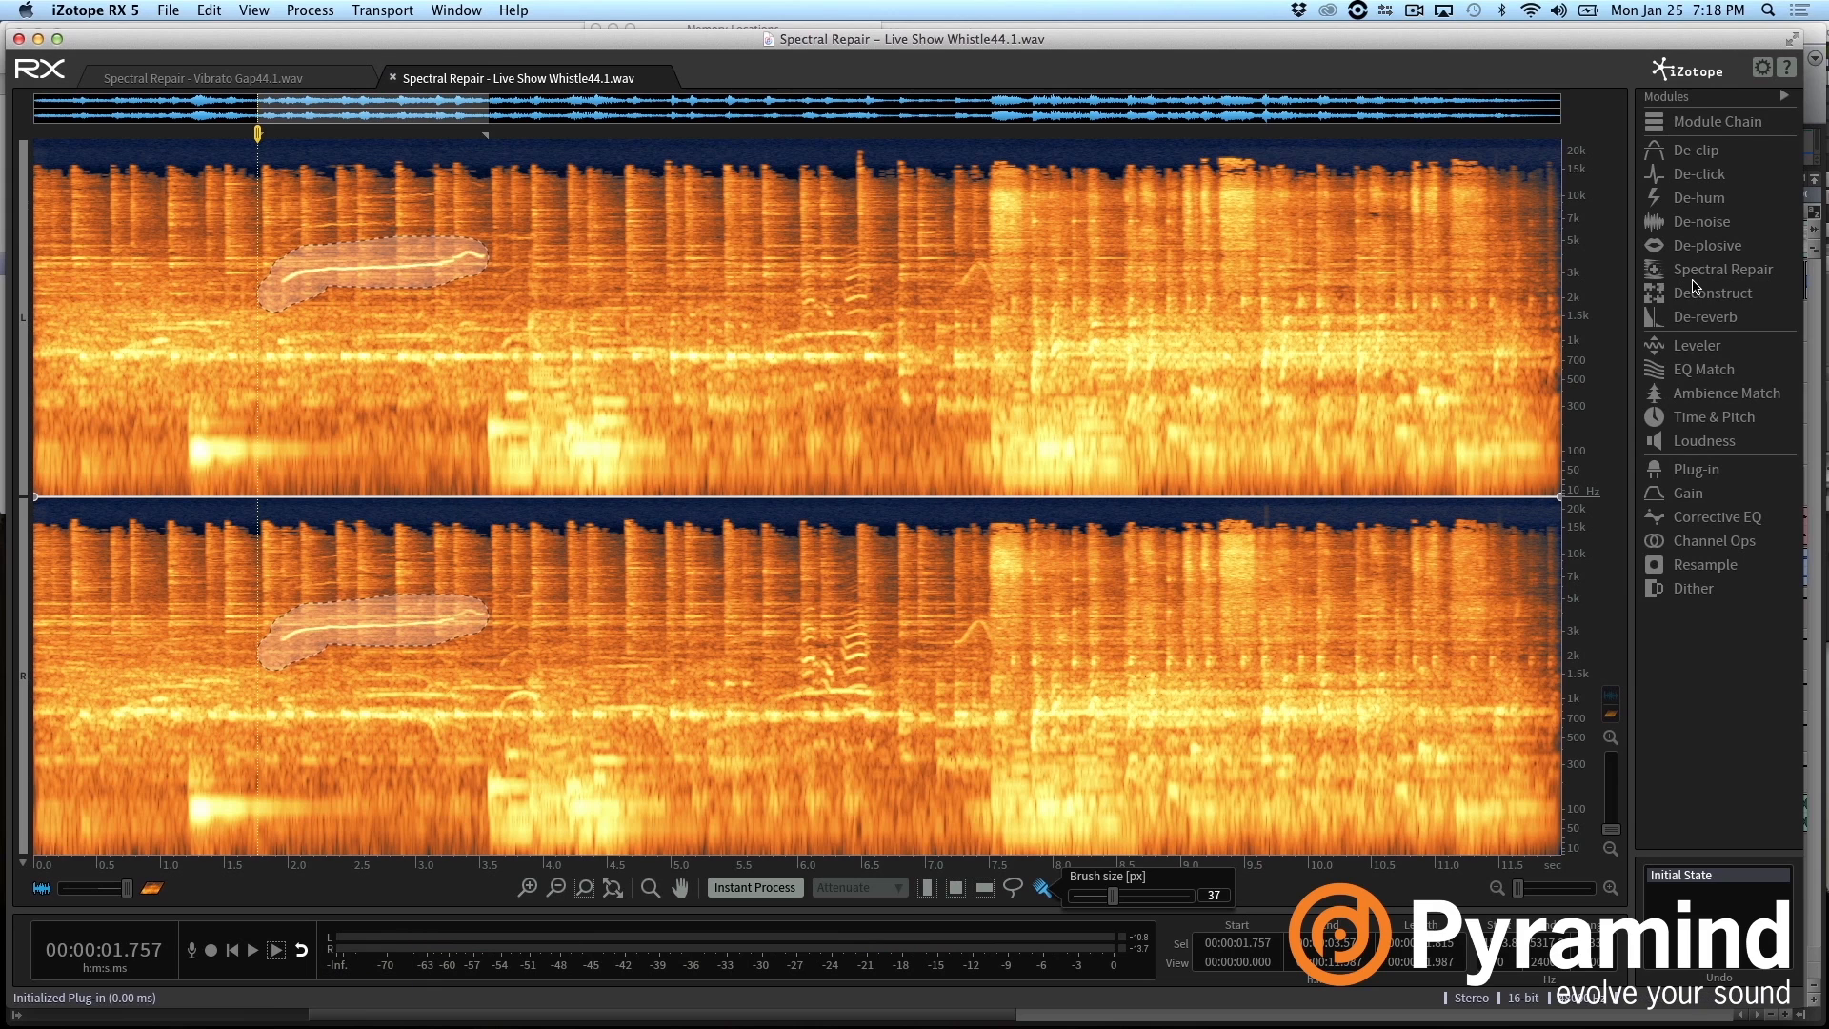
Open Spectral Repair, review the Replace, Pattern and Partials + Noise modes, and choose the Attenuate mode
click(1723, 269)
drag(1115, 225, 801, 312)
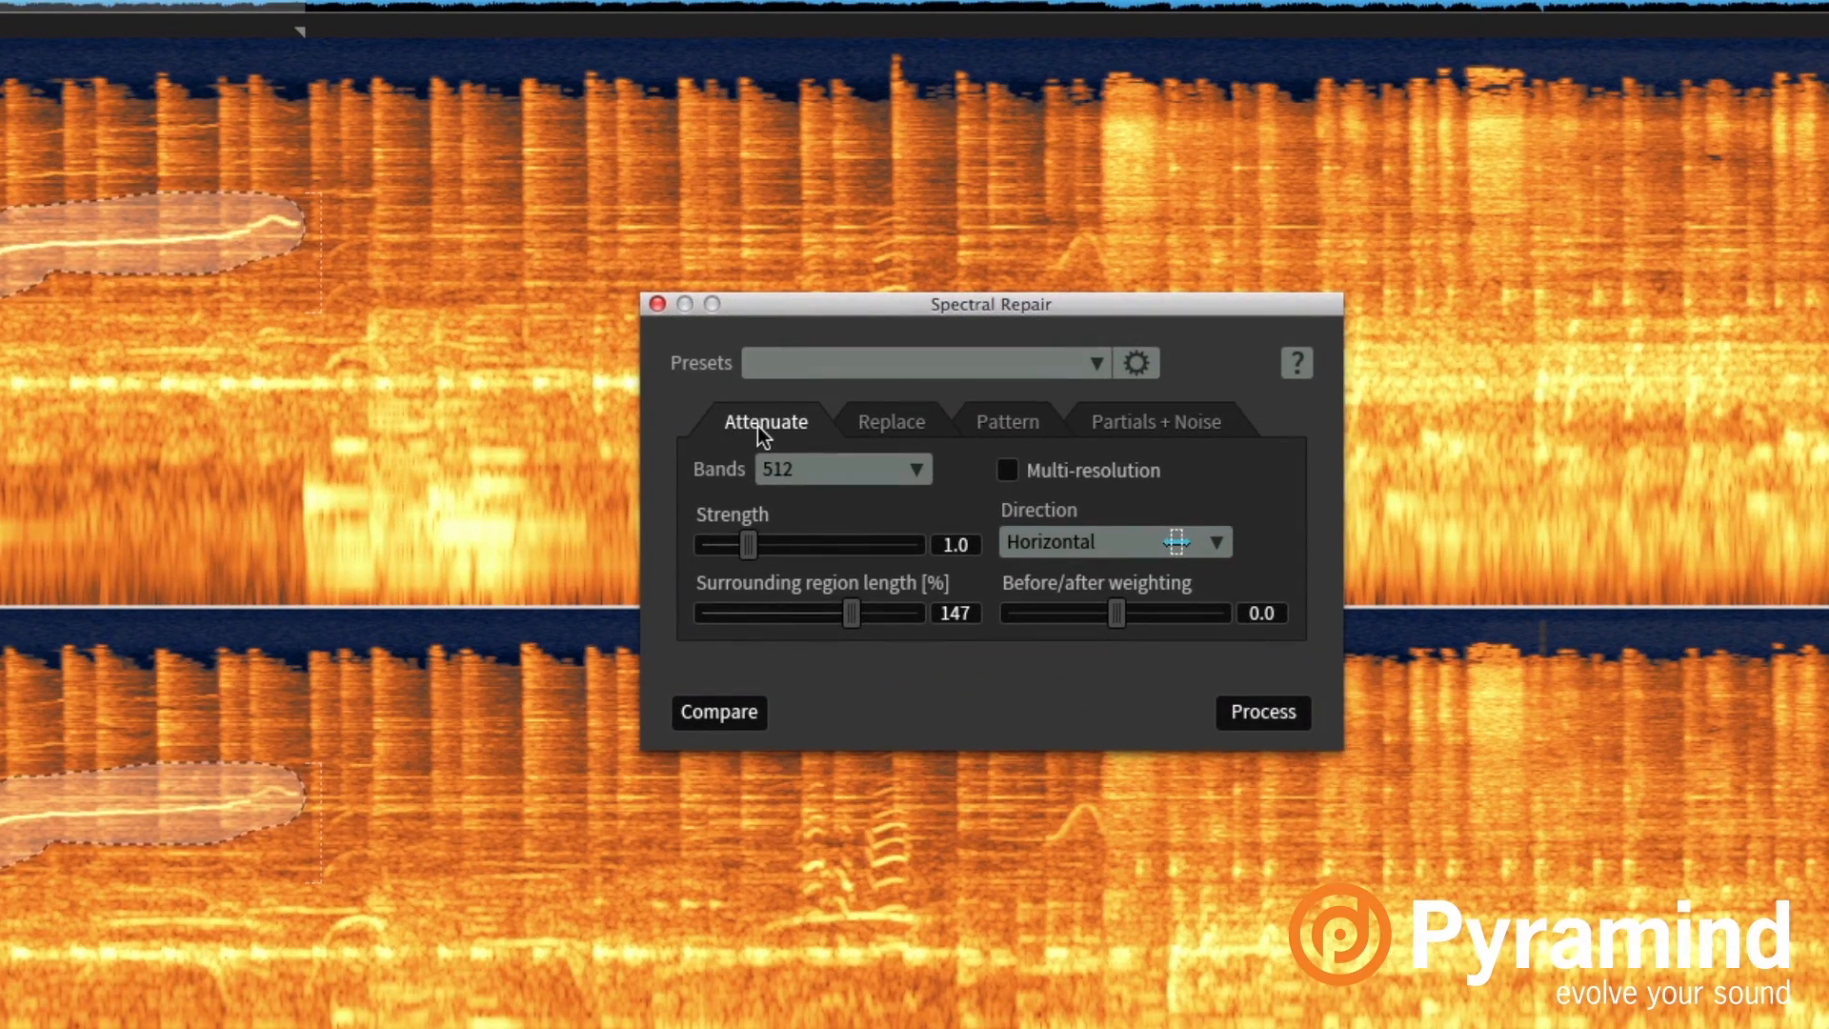
click(888, 413)
click(996, 423)
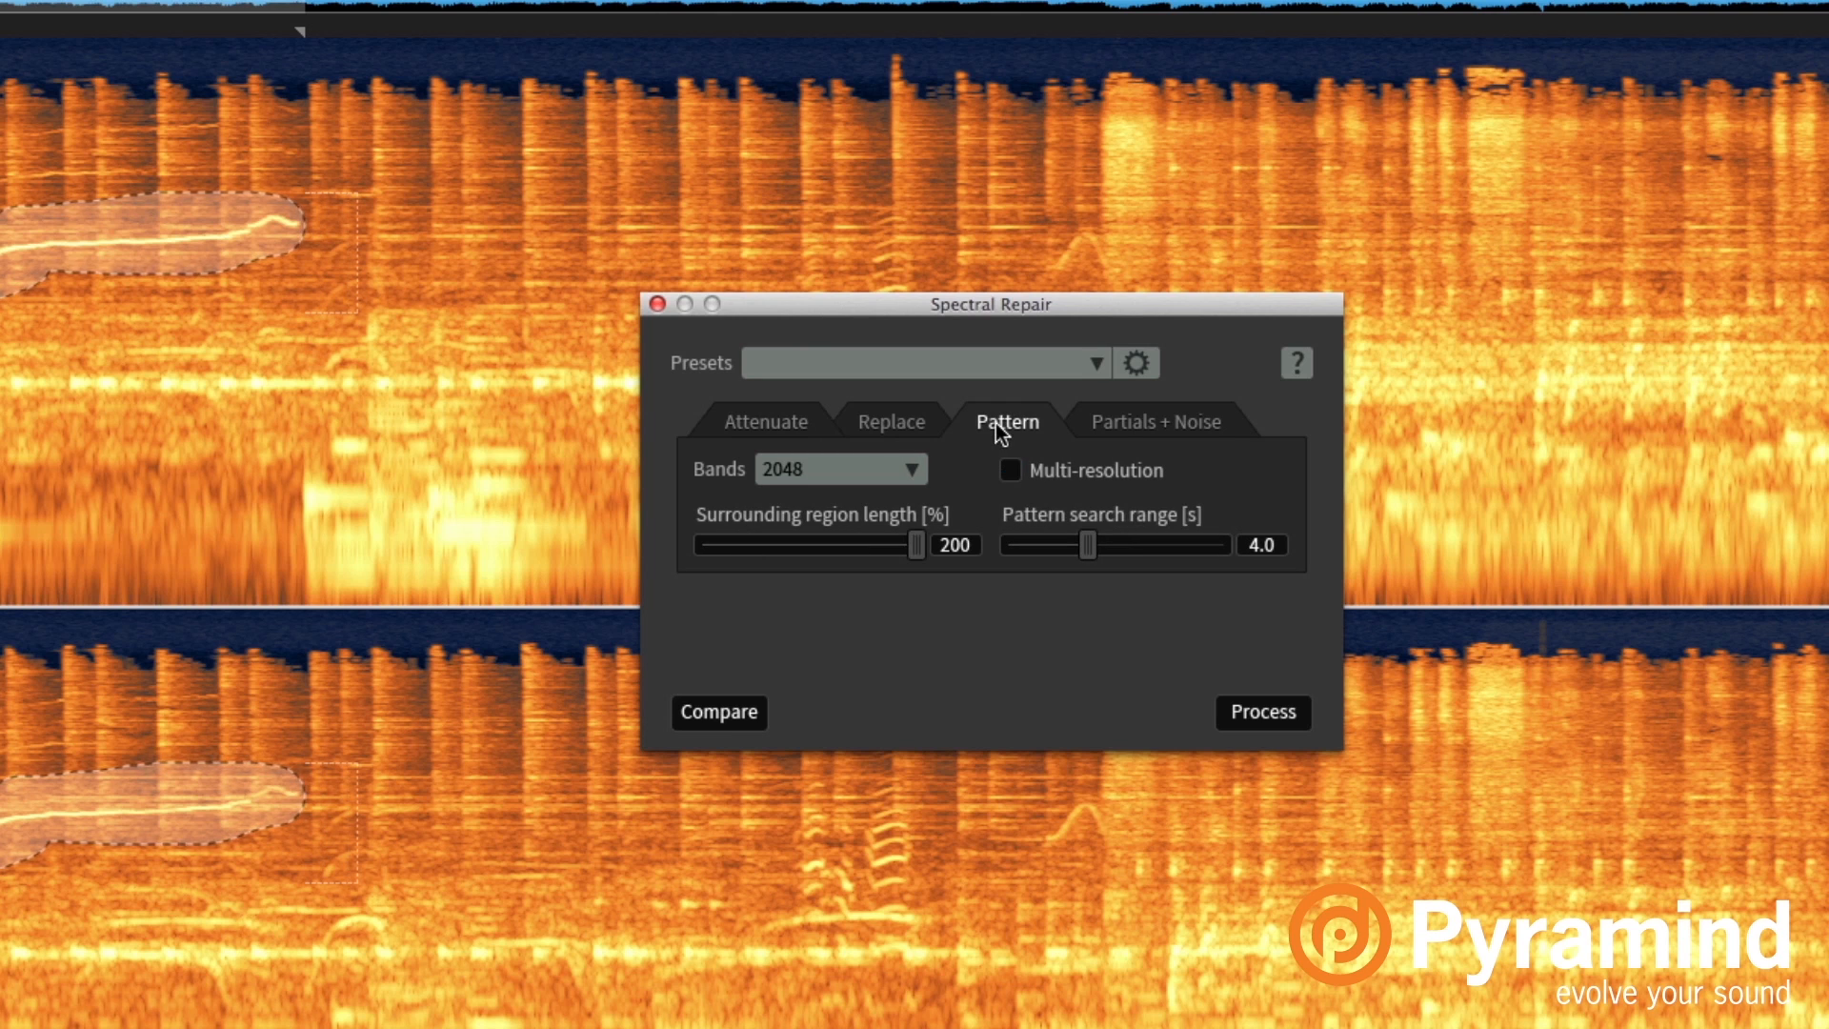
click(1110, 422)
click(1042, 421)
click(1100, 423)
click(918, 420)
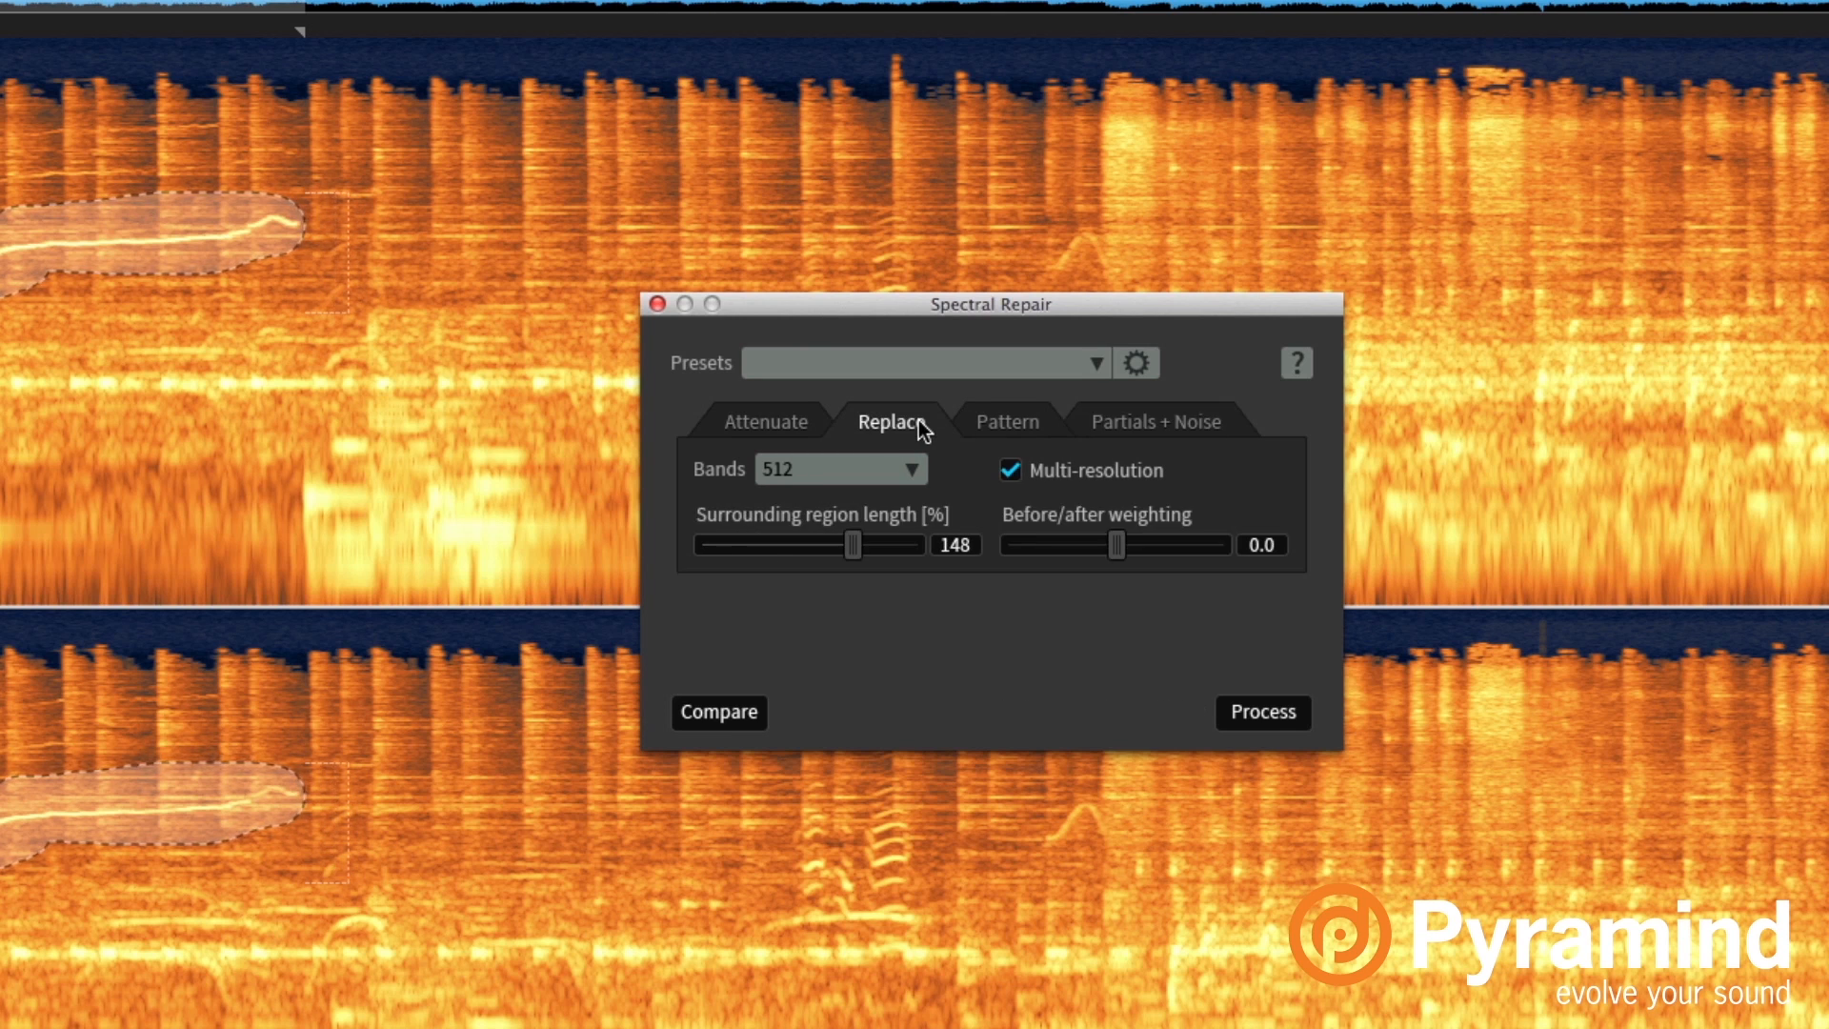
click(814, 419)
click(859, 420)
click(800, 423)
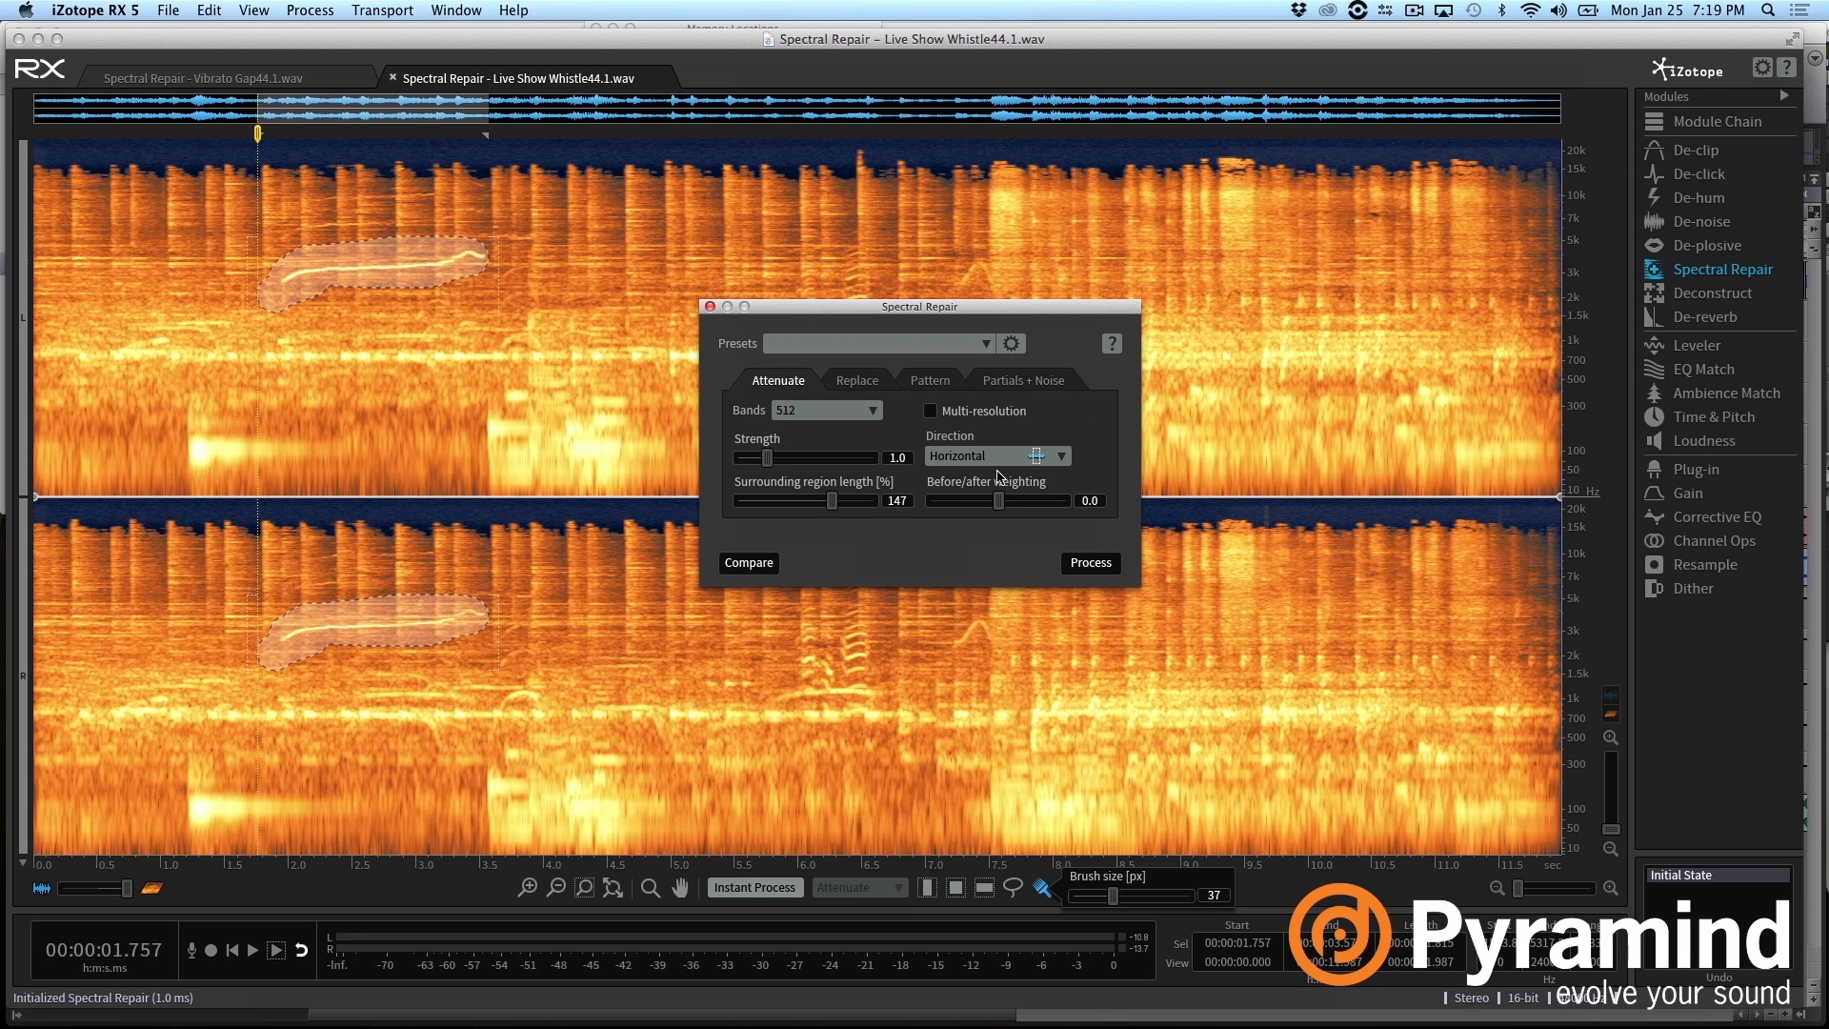
Process the brushed whistle with Attenuate at 512 bands and strength 1.0, and play back the repaired audio
click(1083, 562)
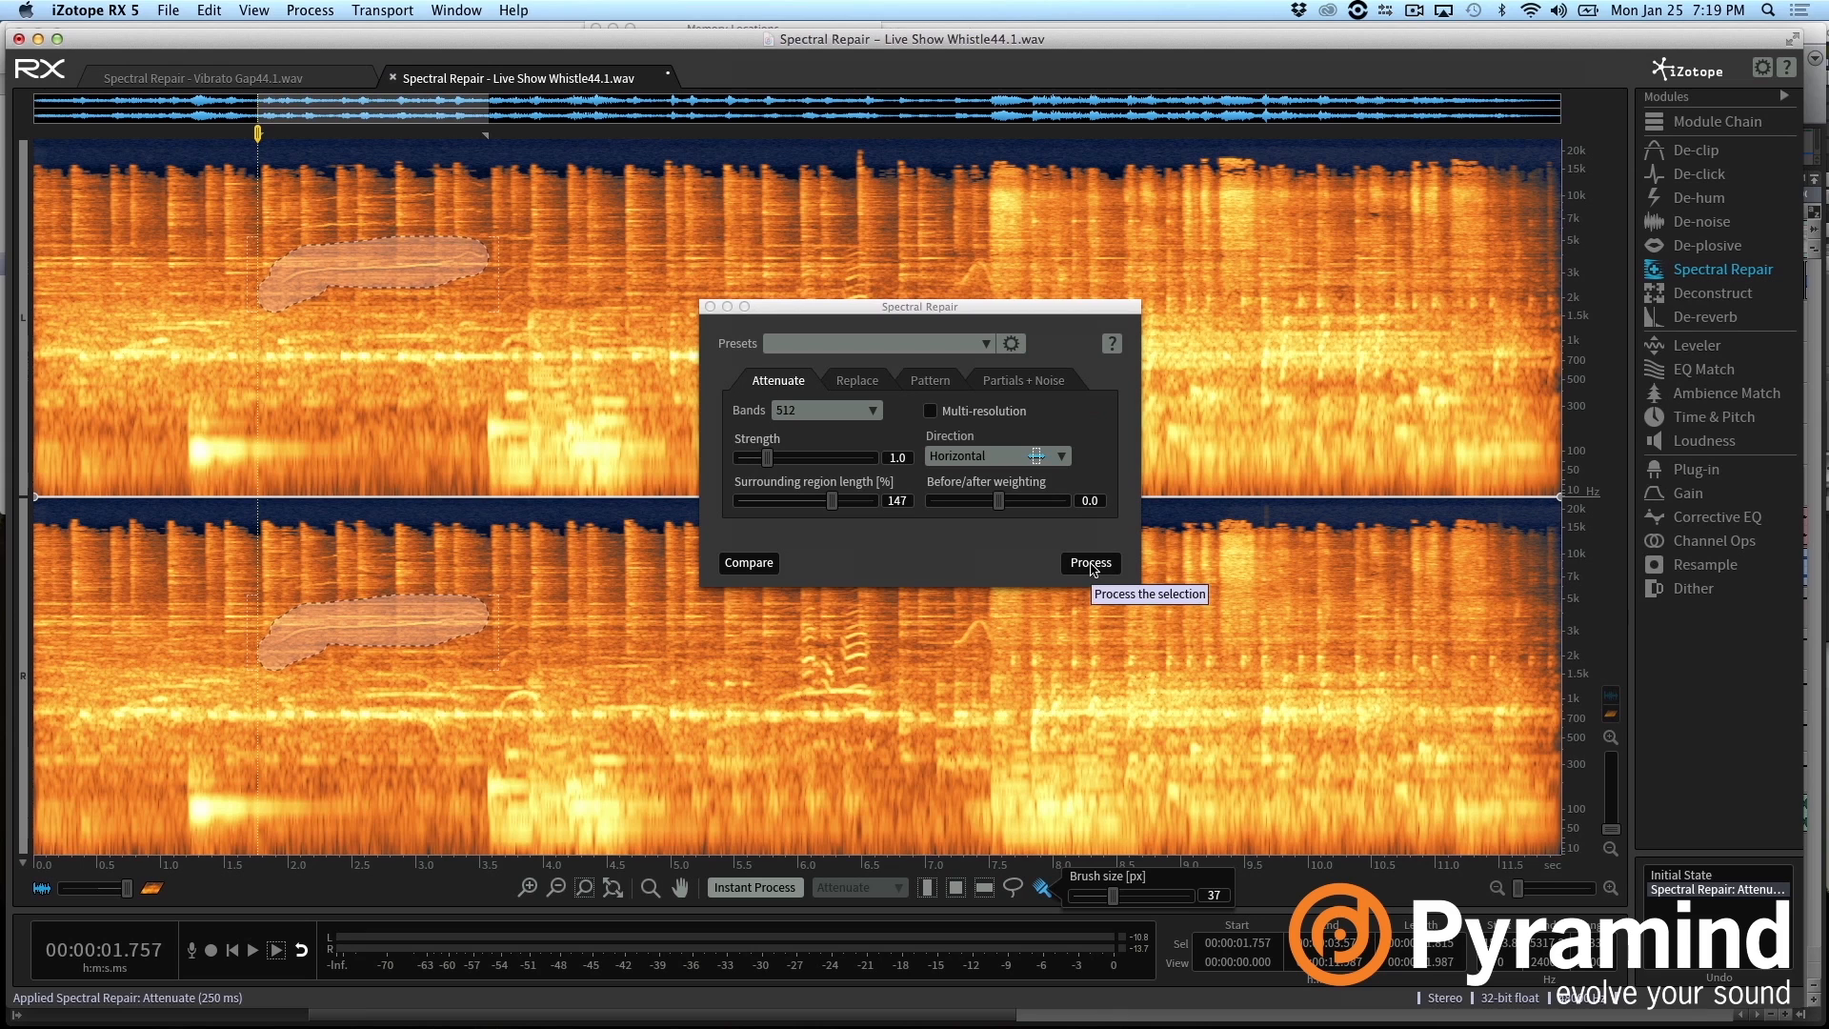
click(273, 952)
click(274, 952)
click(249, 952)
click(926, 888)
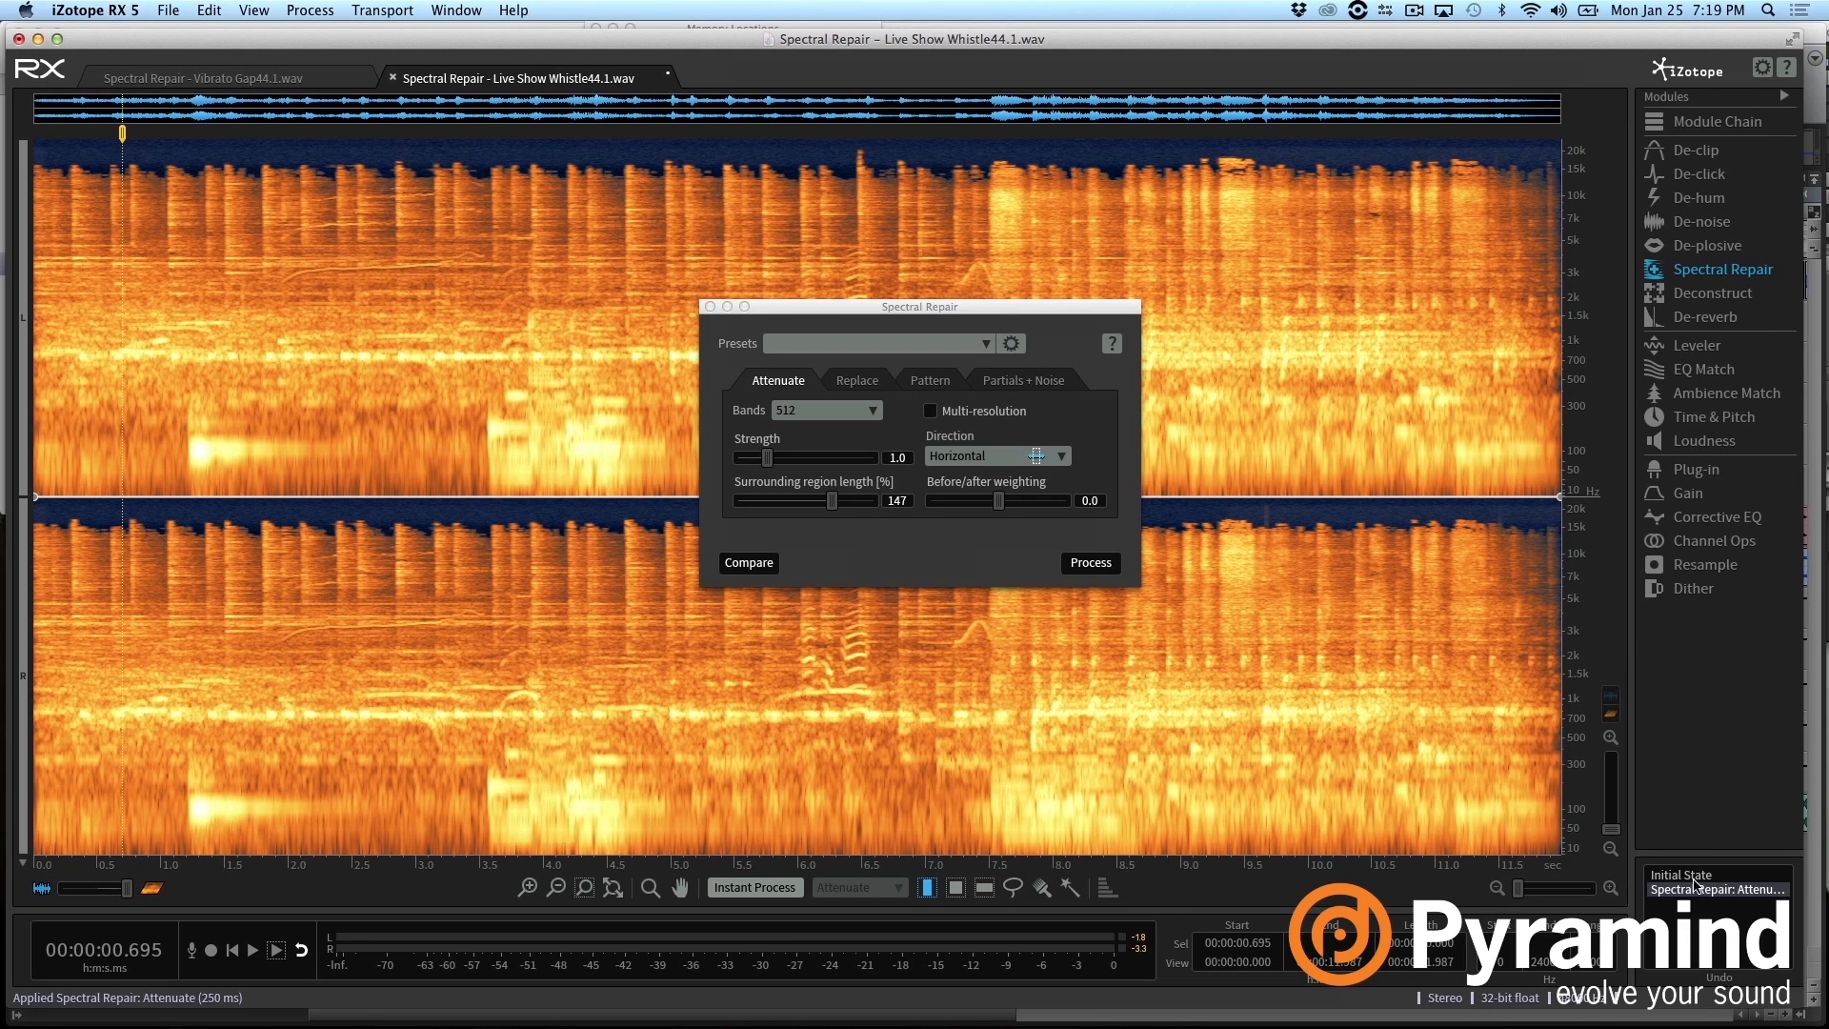
Toggle the history between the initial state and the Attenuate result, ending on the initial state
click(1696, 878)
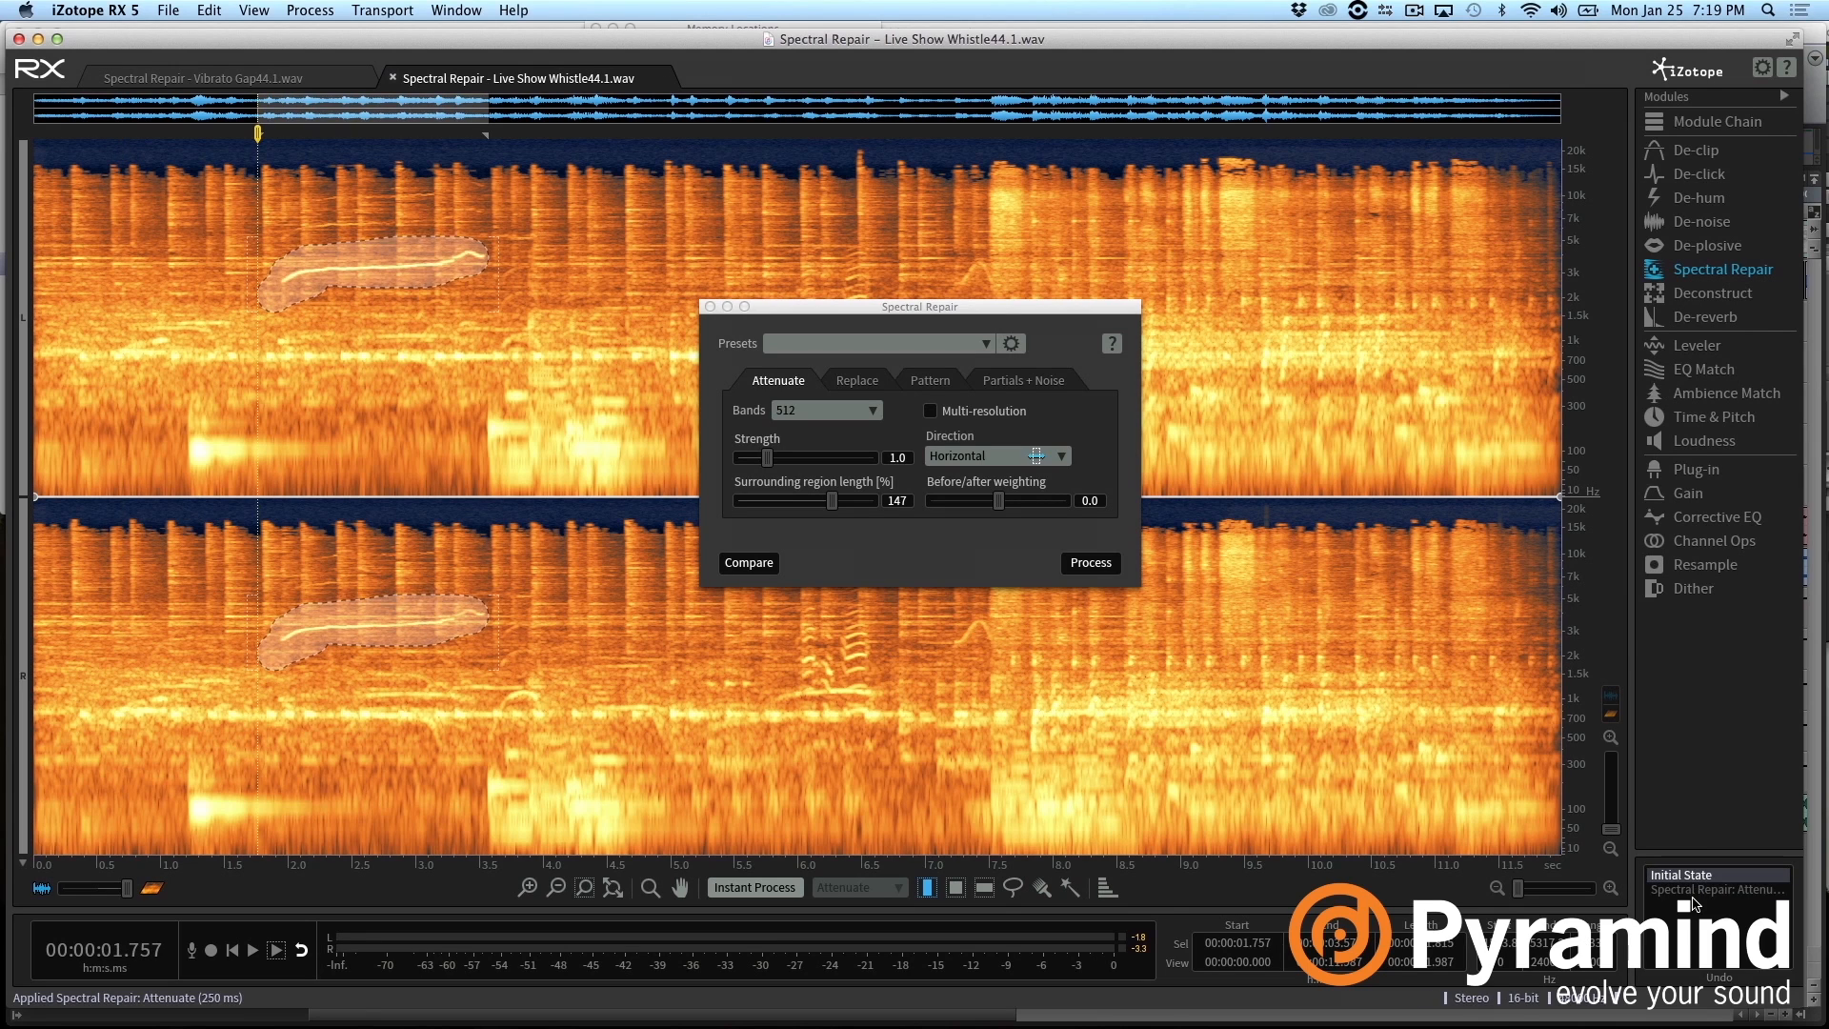
click(1695, 892)
click(1694, 876)
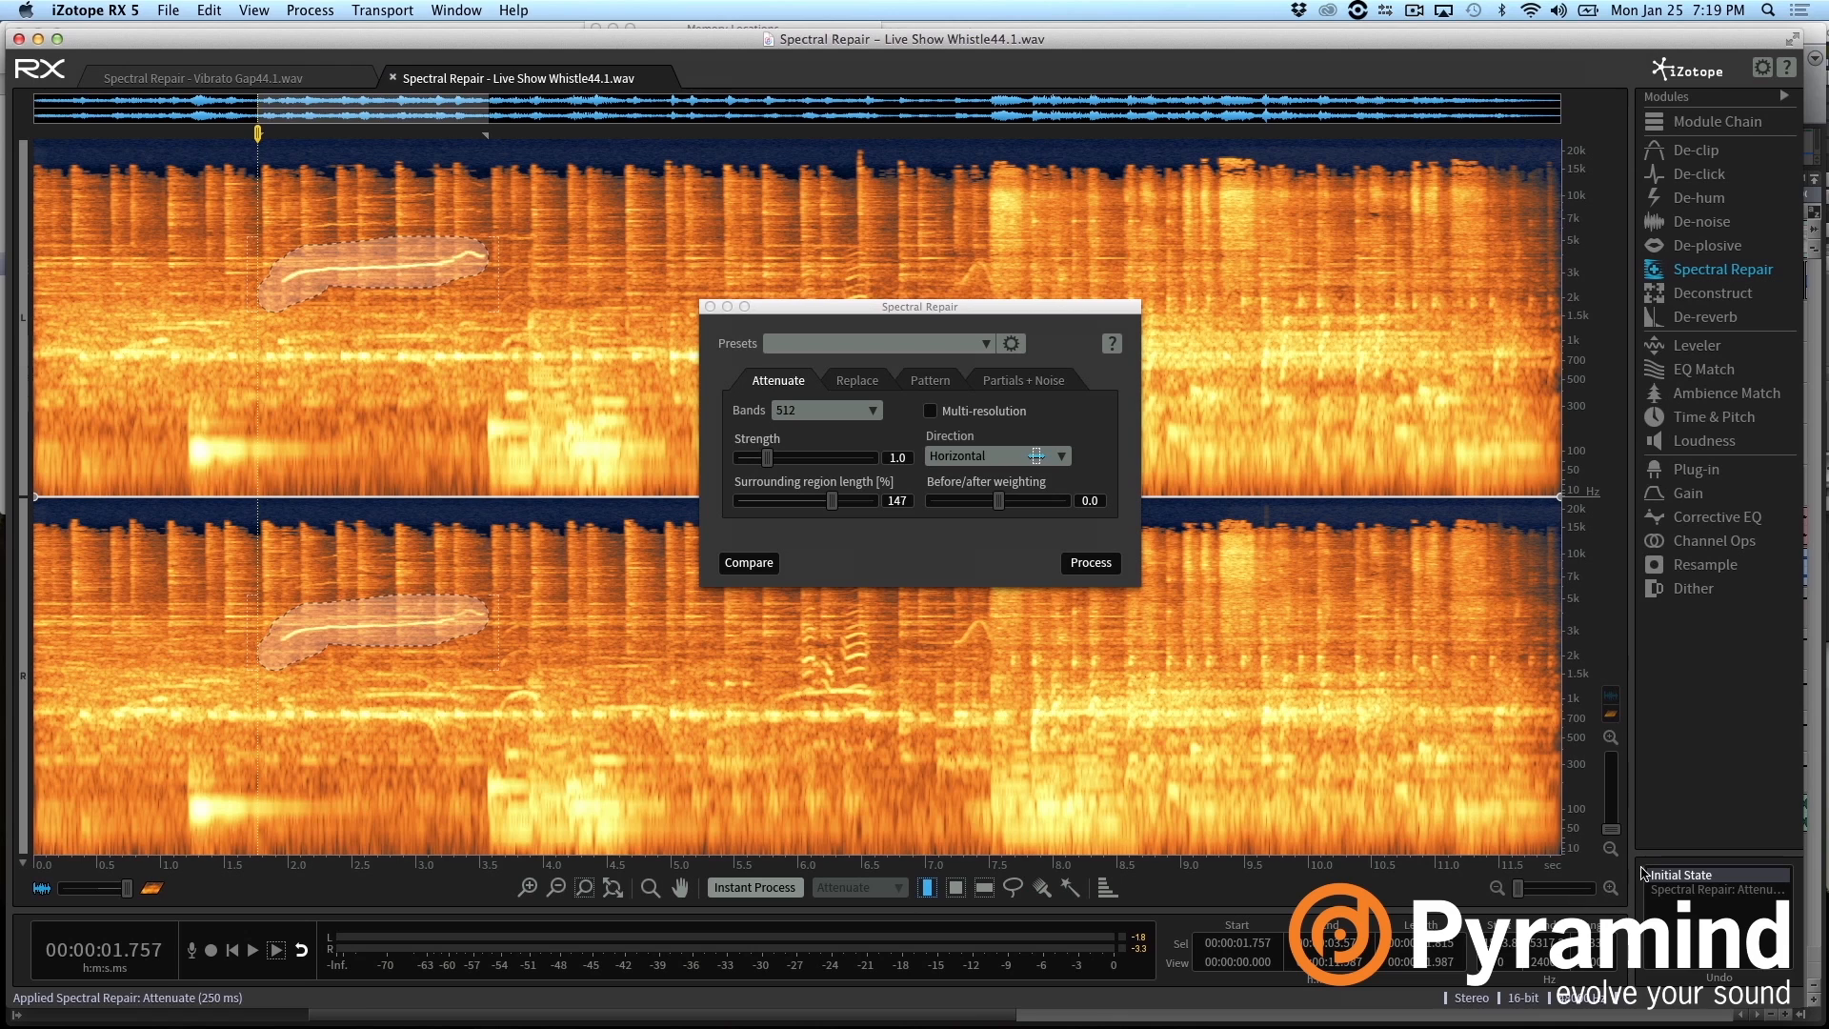
Try Magic Wand selections on several bright low-frequency and midrange areas of the spectrogram
click(307, 689)
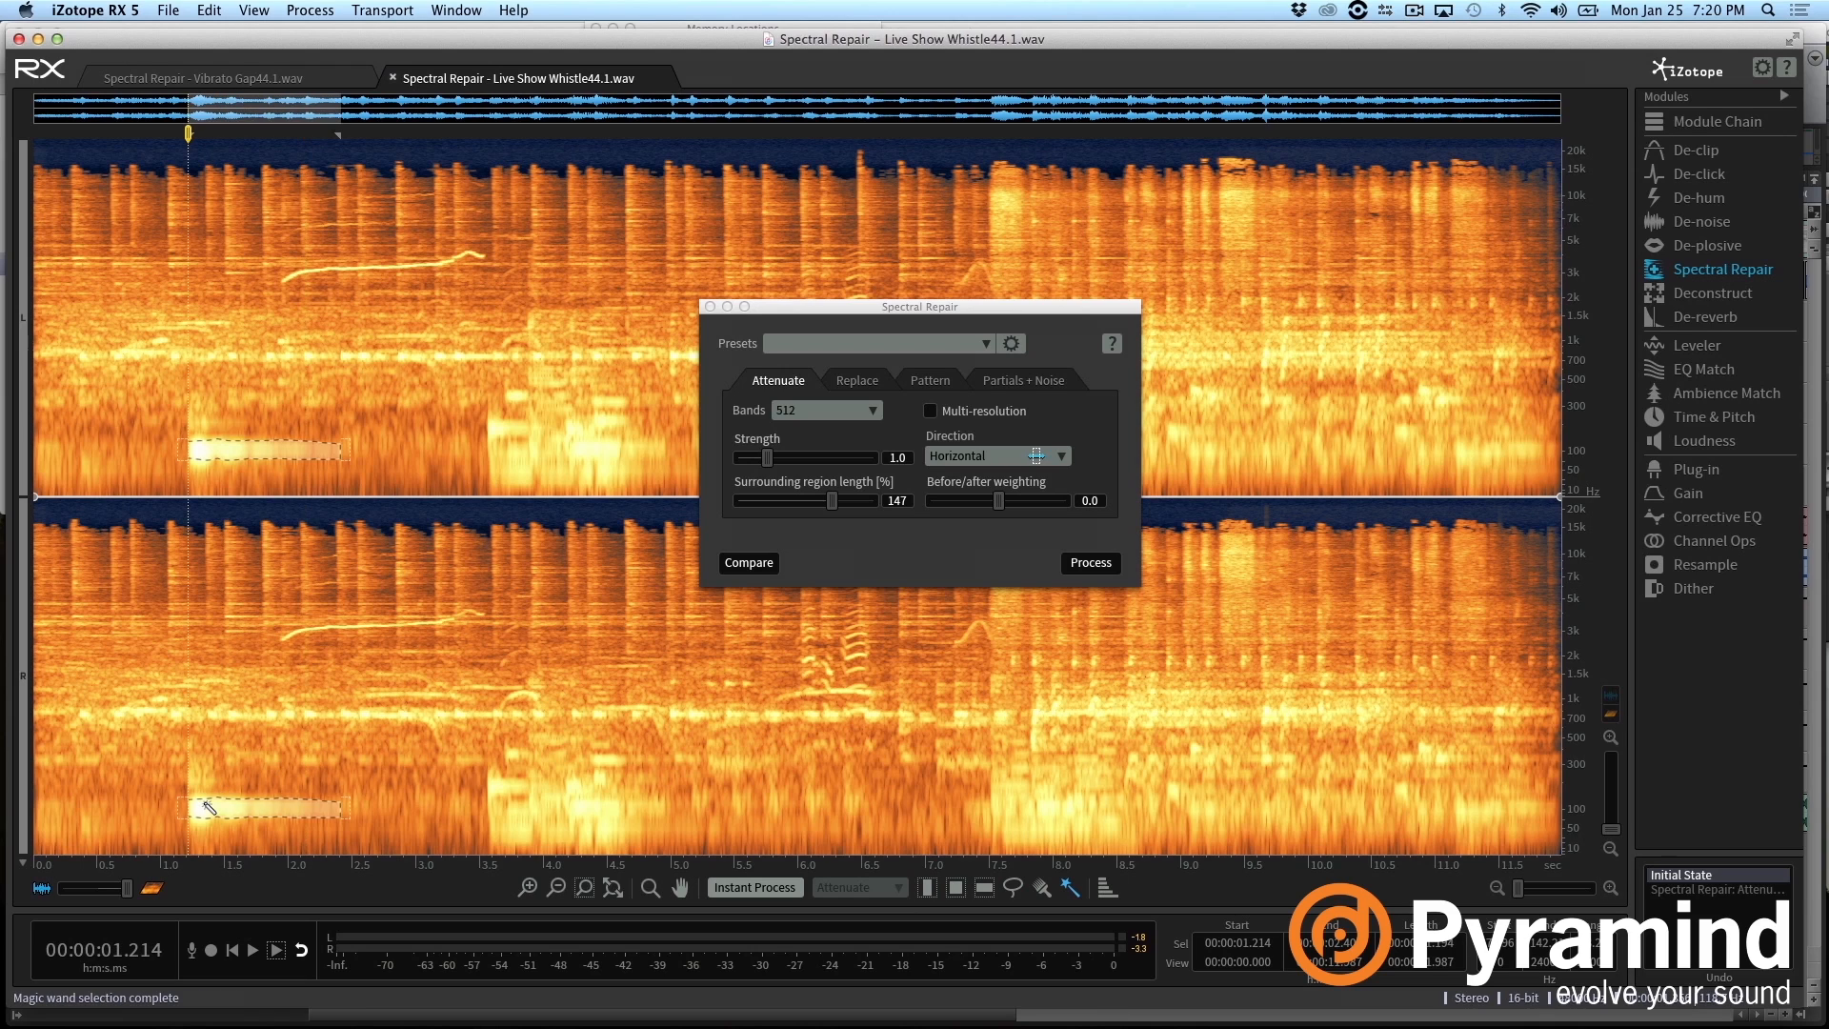
click(588, 806)
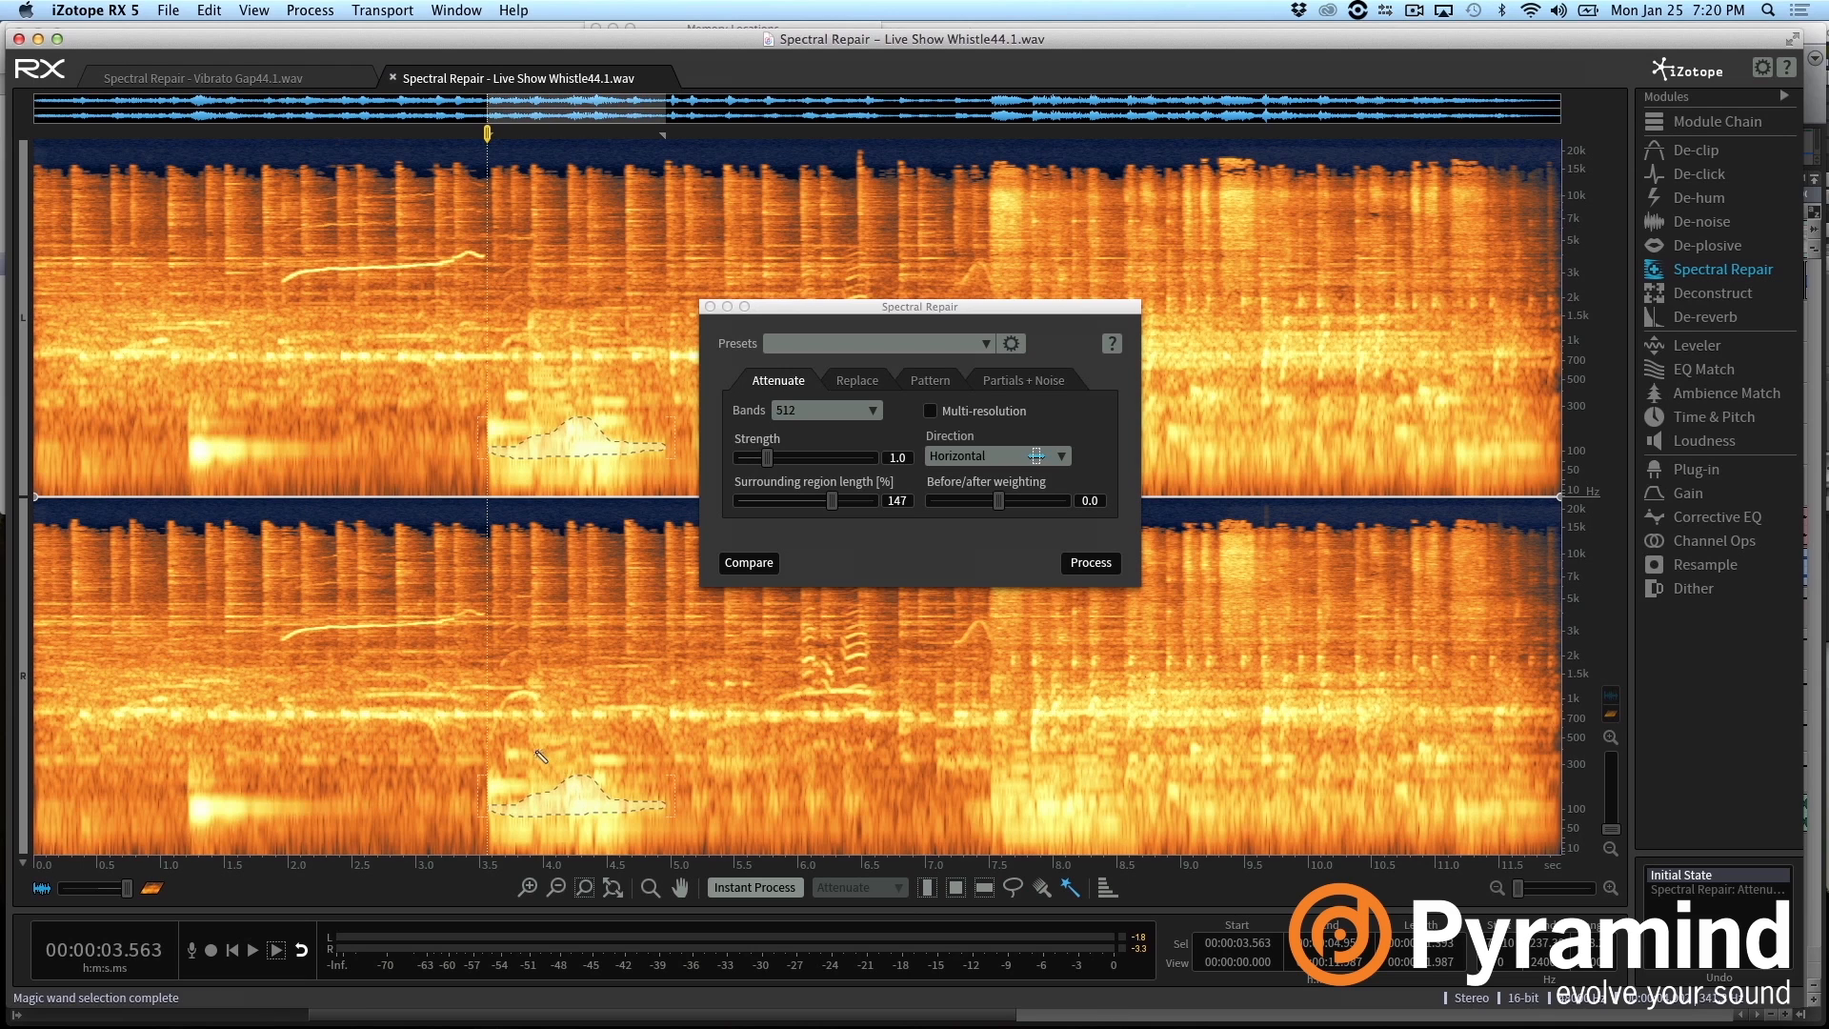
click(522, 703)
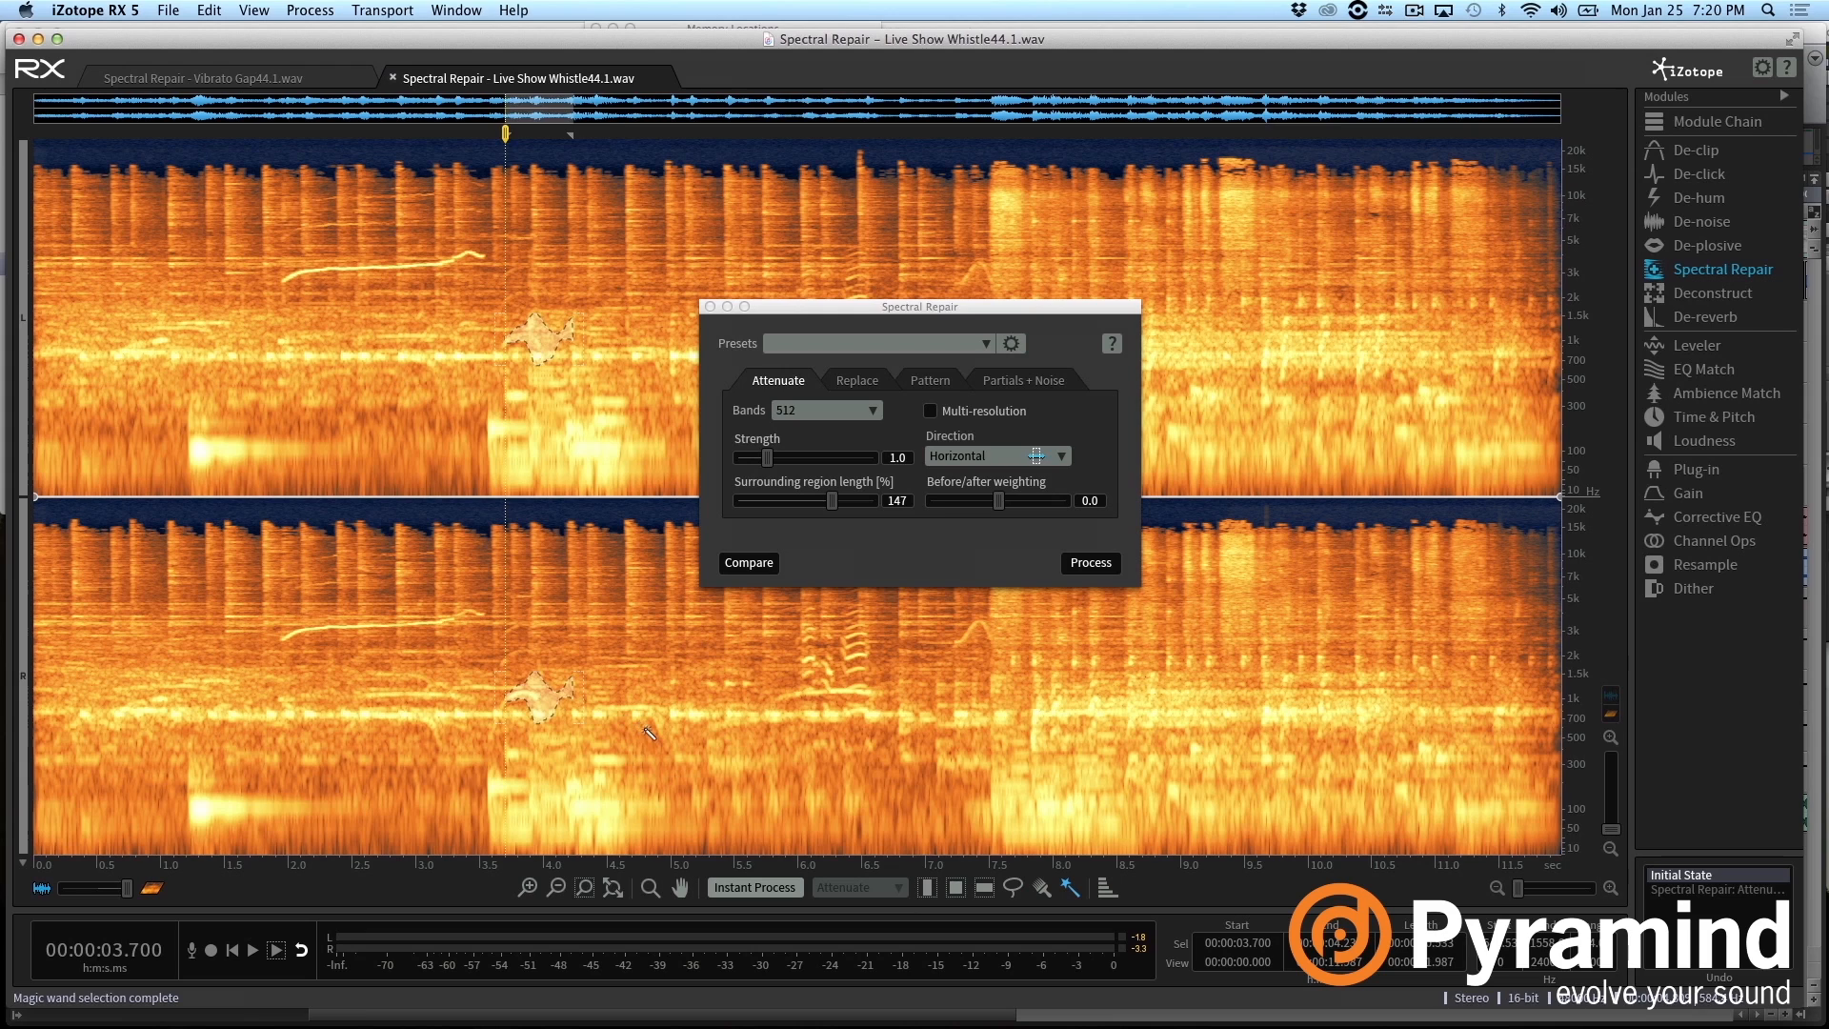
click(681, 716)
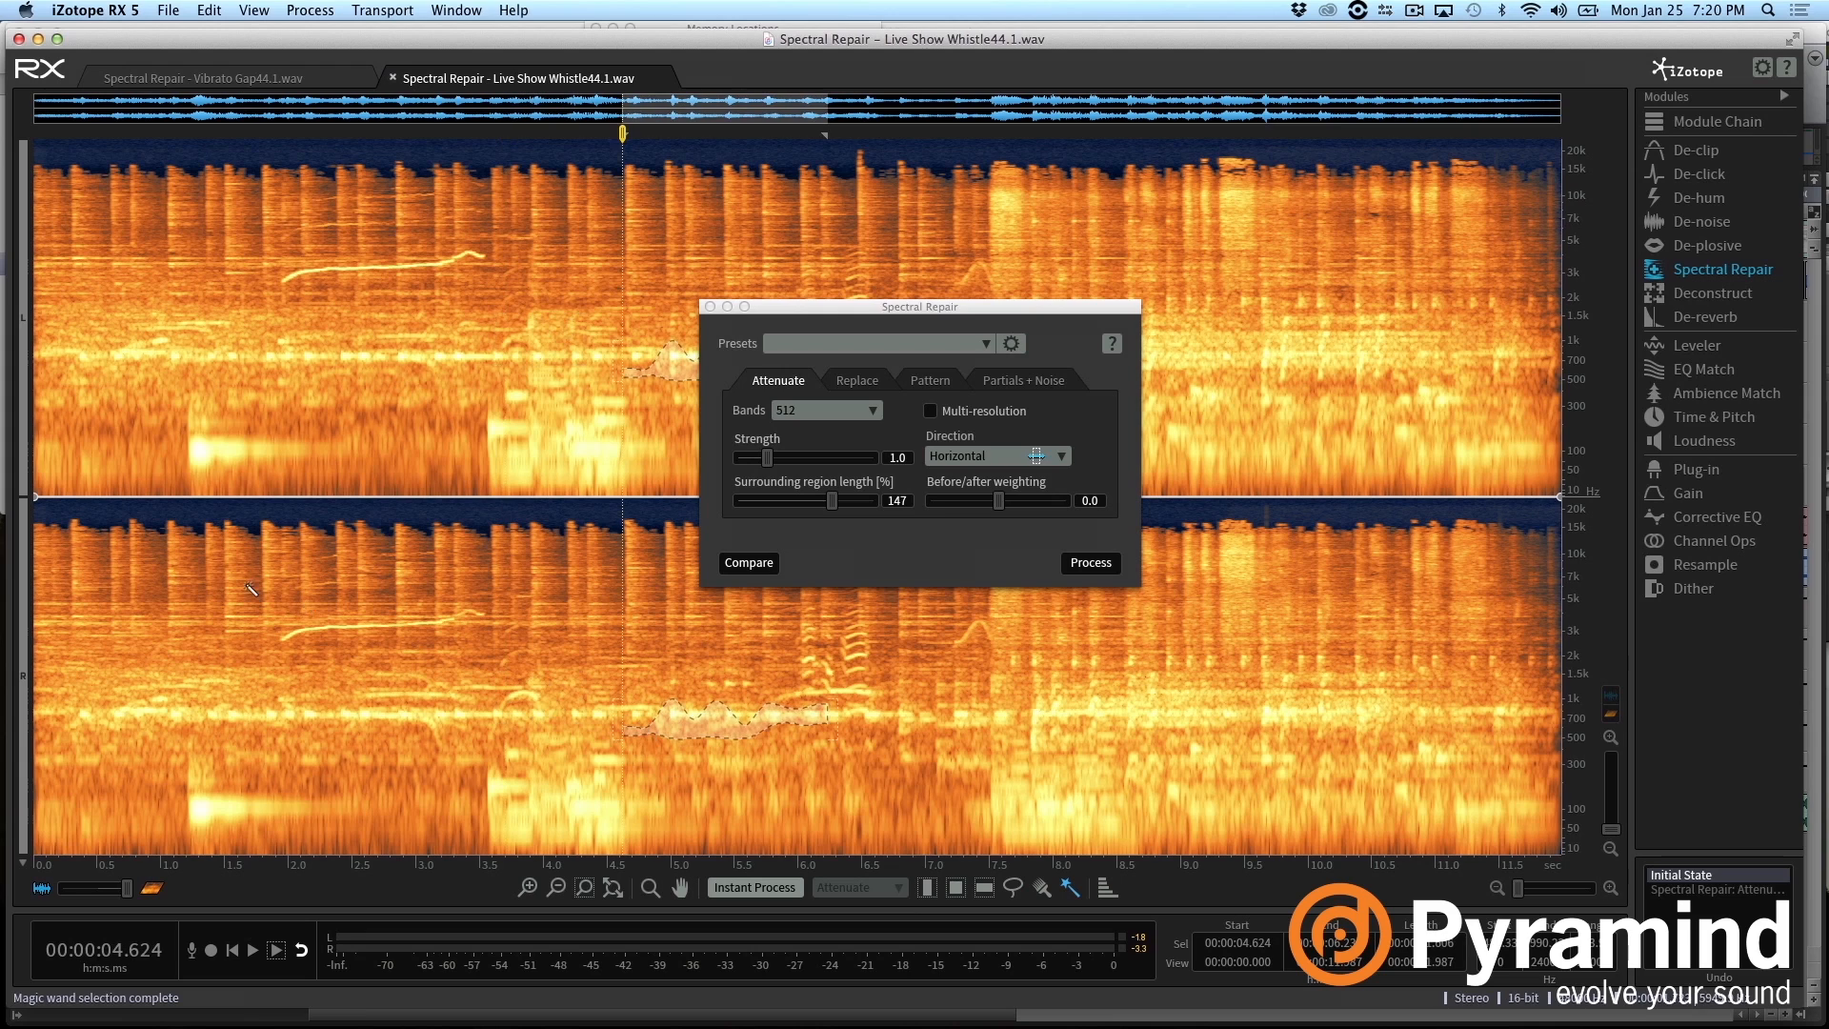
Select the whistle trace with the Magic Wand, and compare normal playback with the selected frequencies alone
click(359, 628)
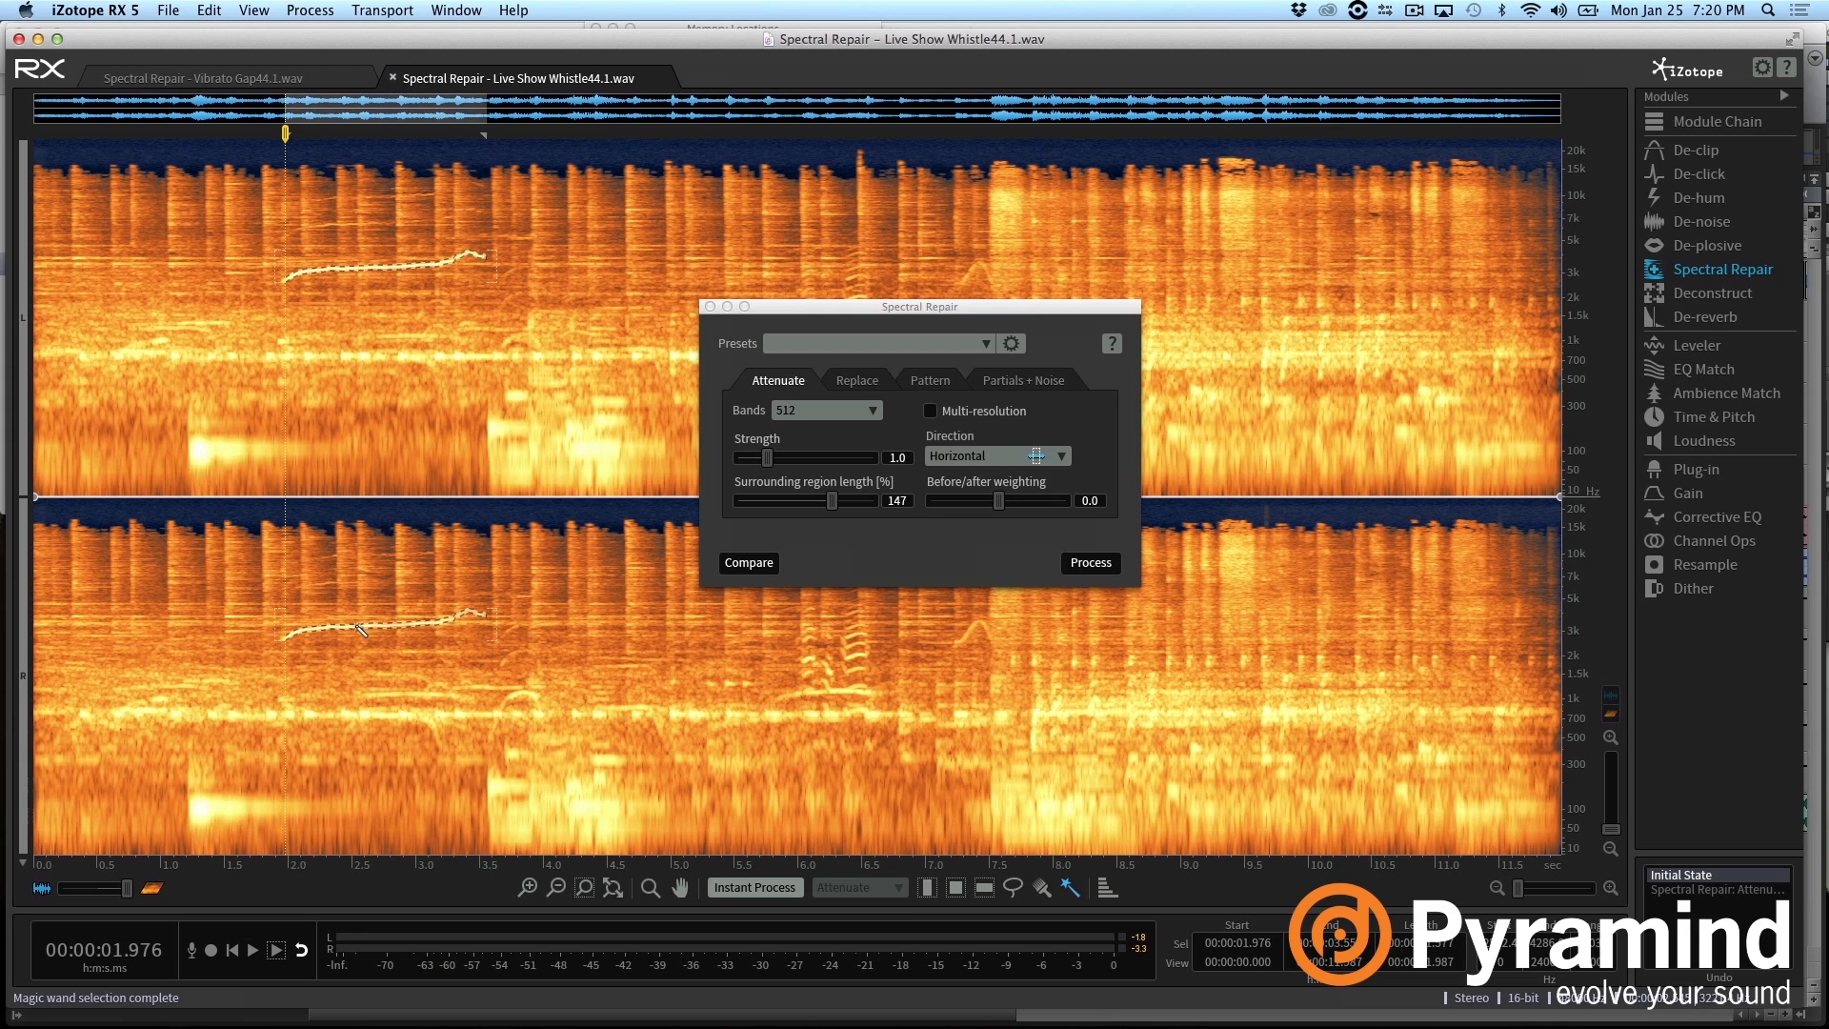
click(253, 951)
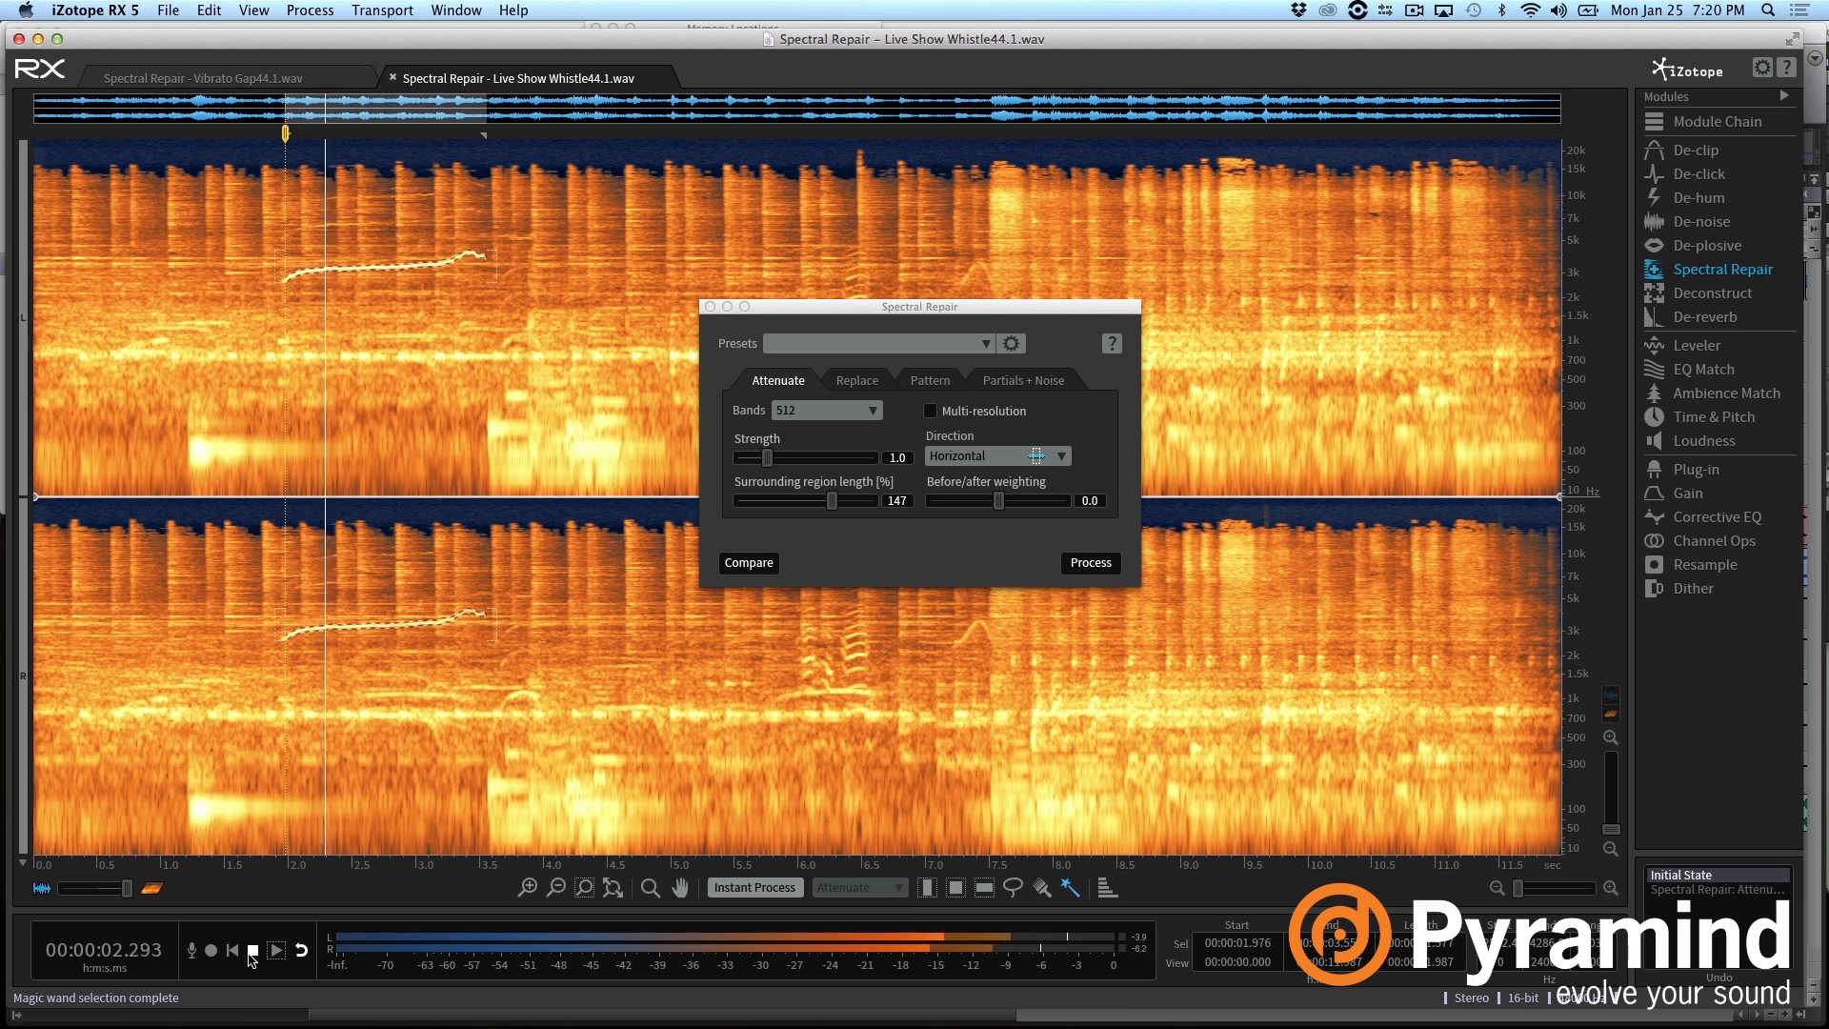
click(252, 951)
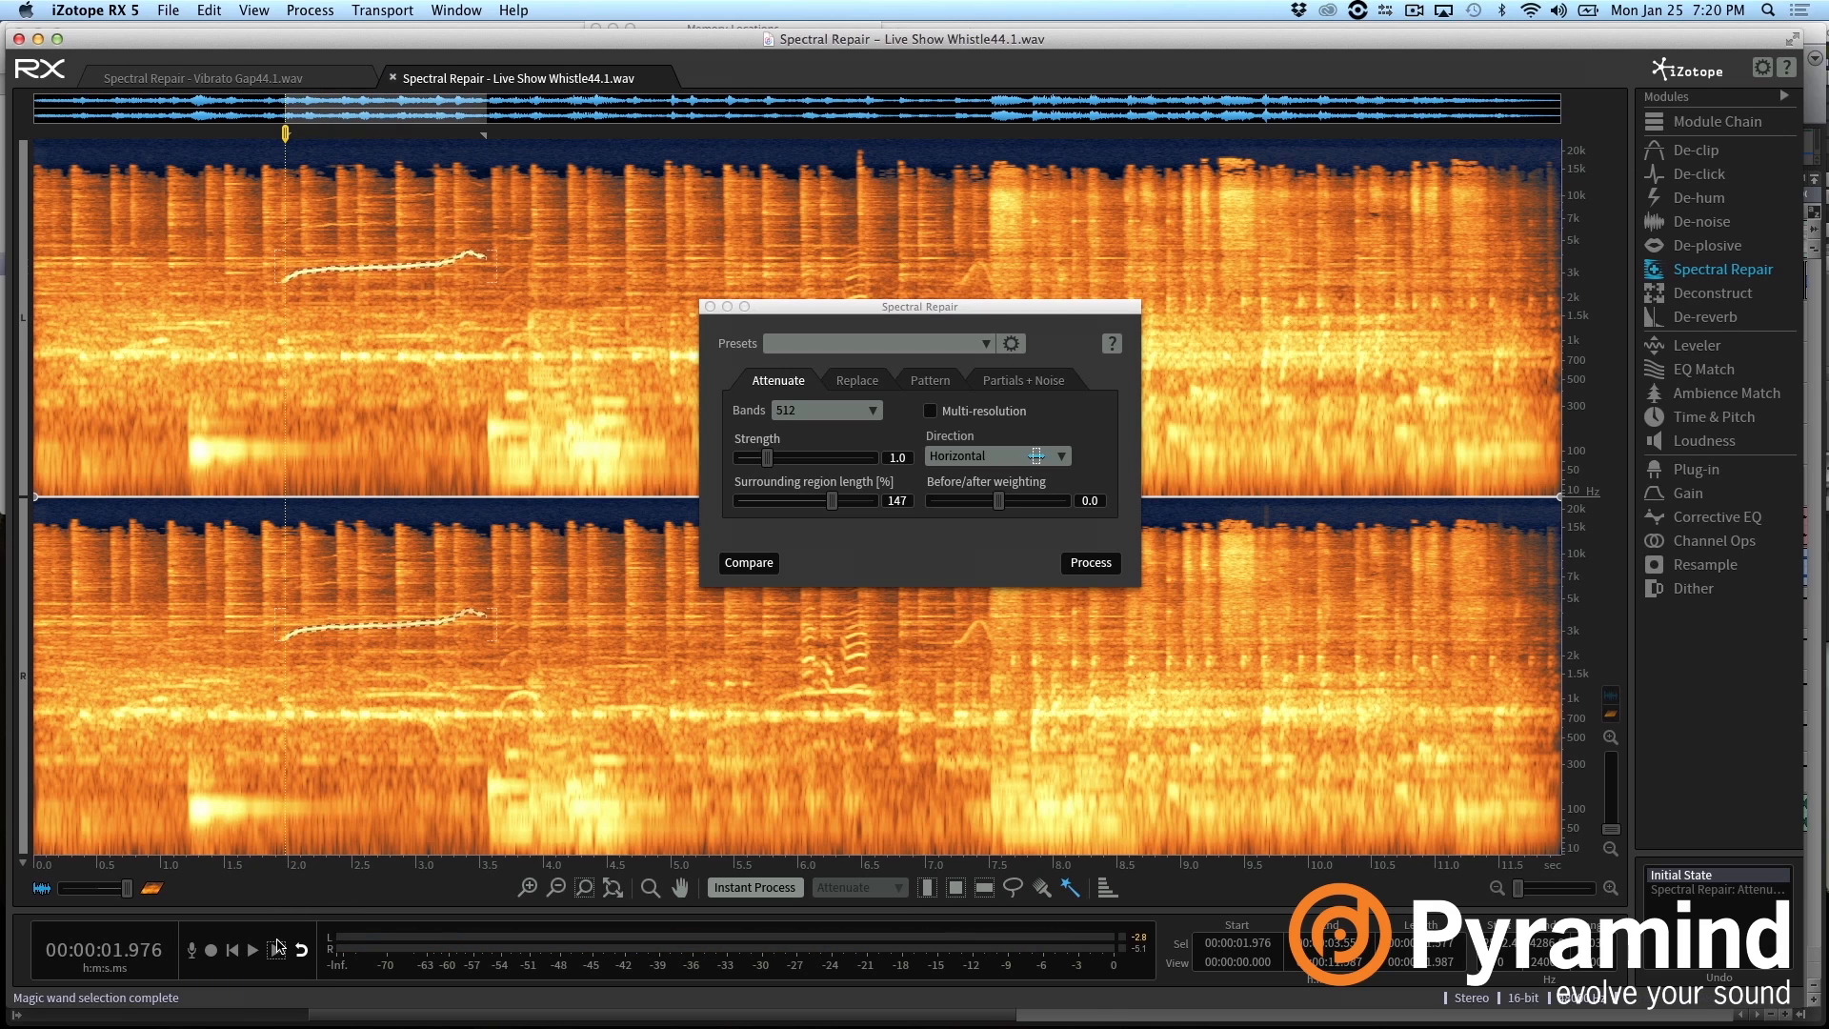
click(275, 953)
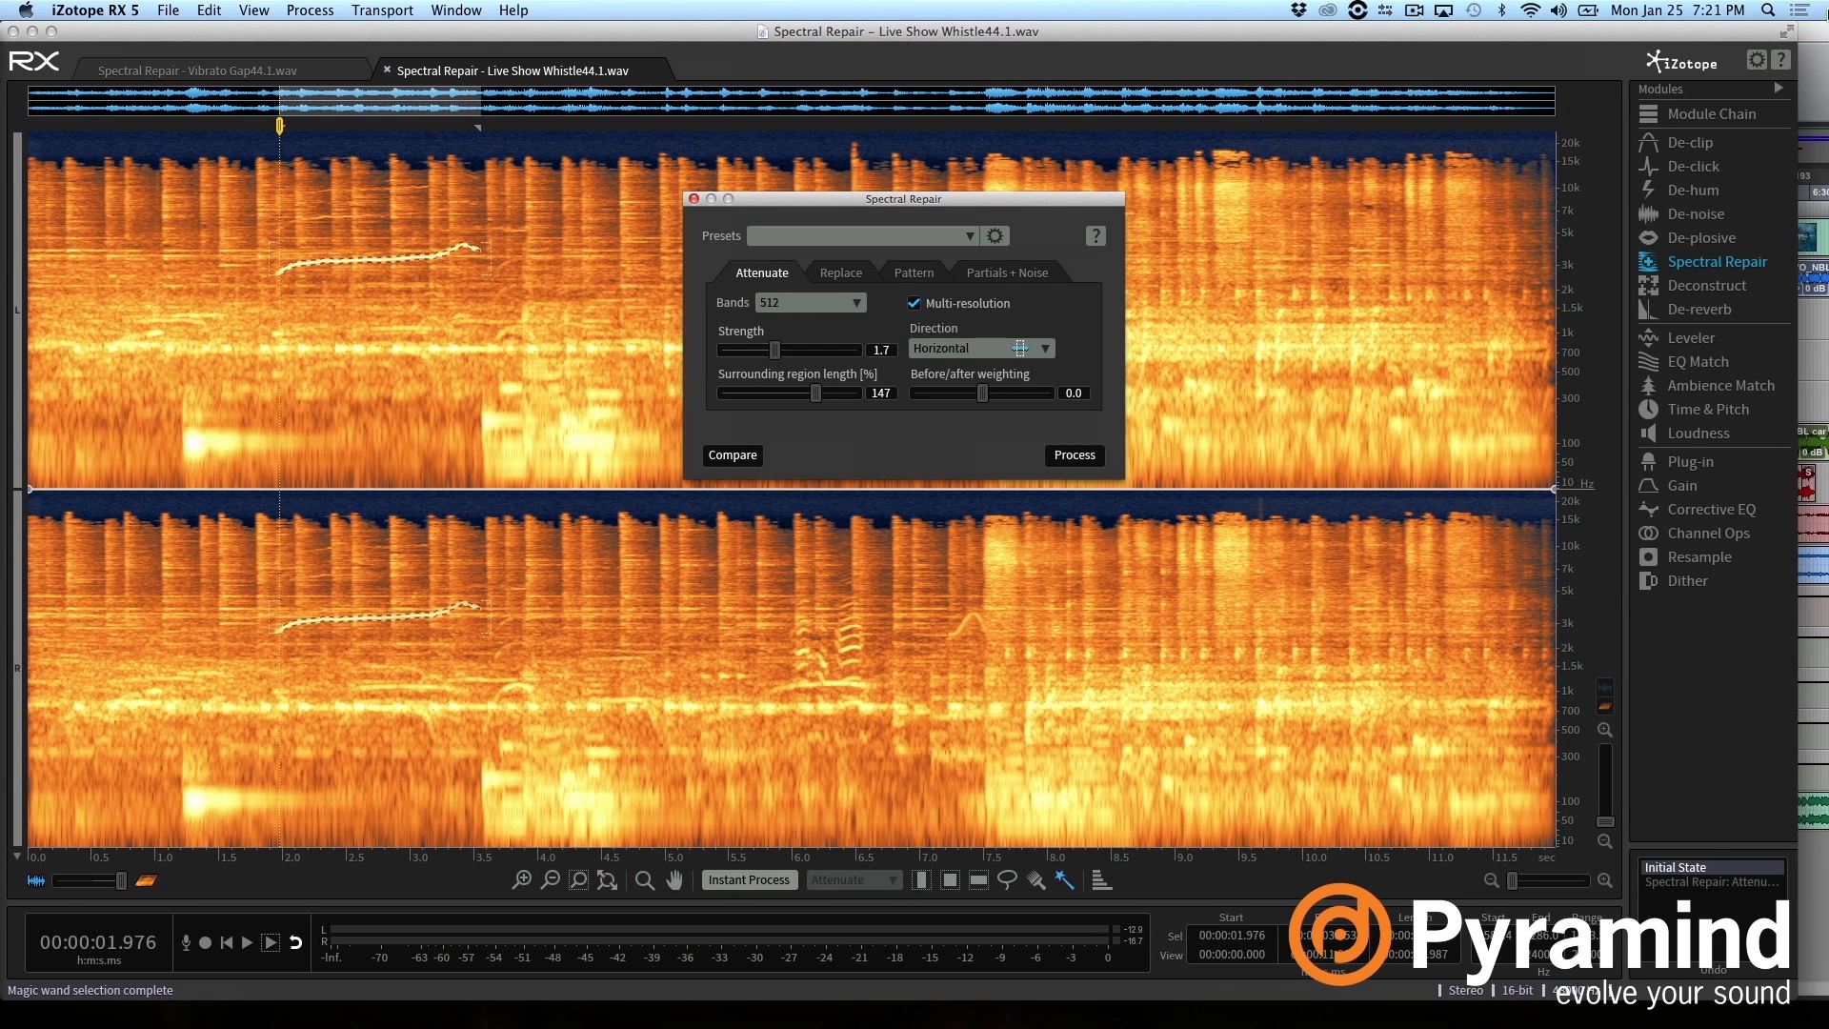
Process the selected whistle with Attenuate at 512 bands, strength 1.7 and horizontal direction, and play back the result from before the whistle
click(1073, 459)
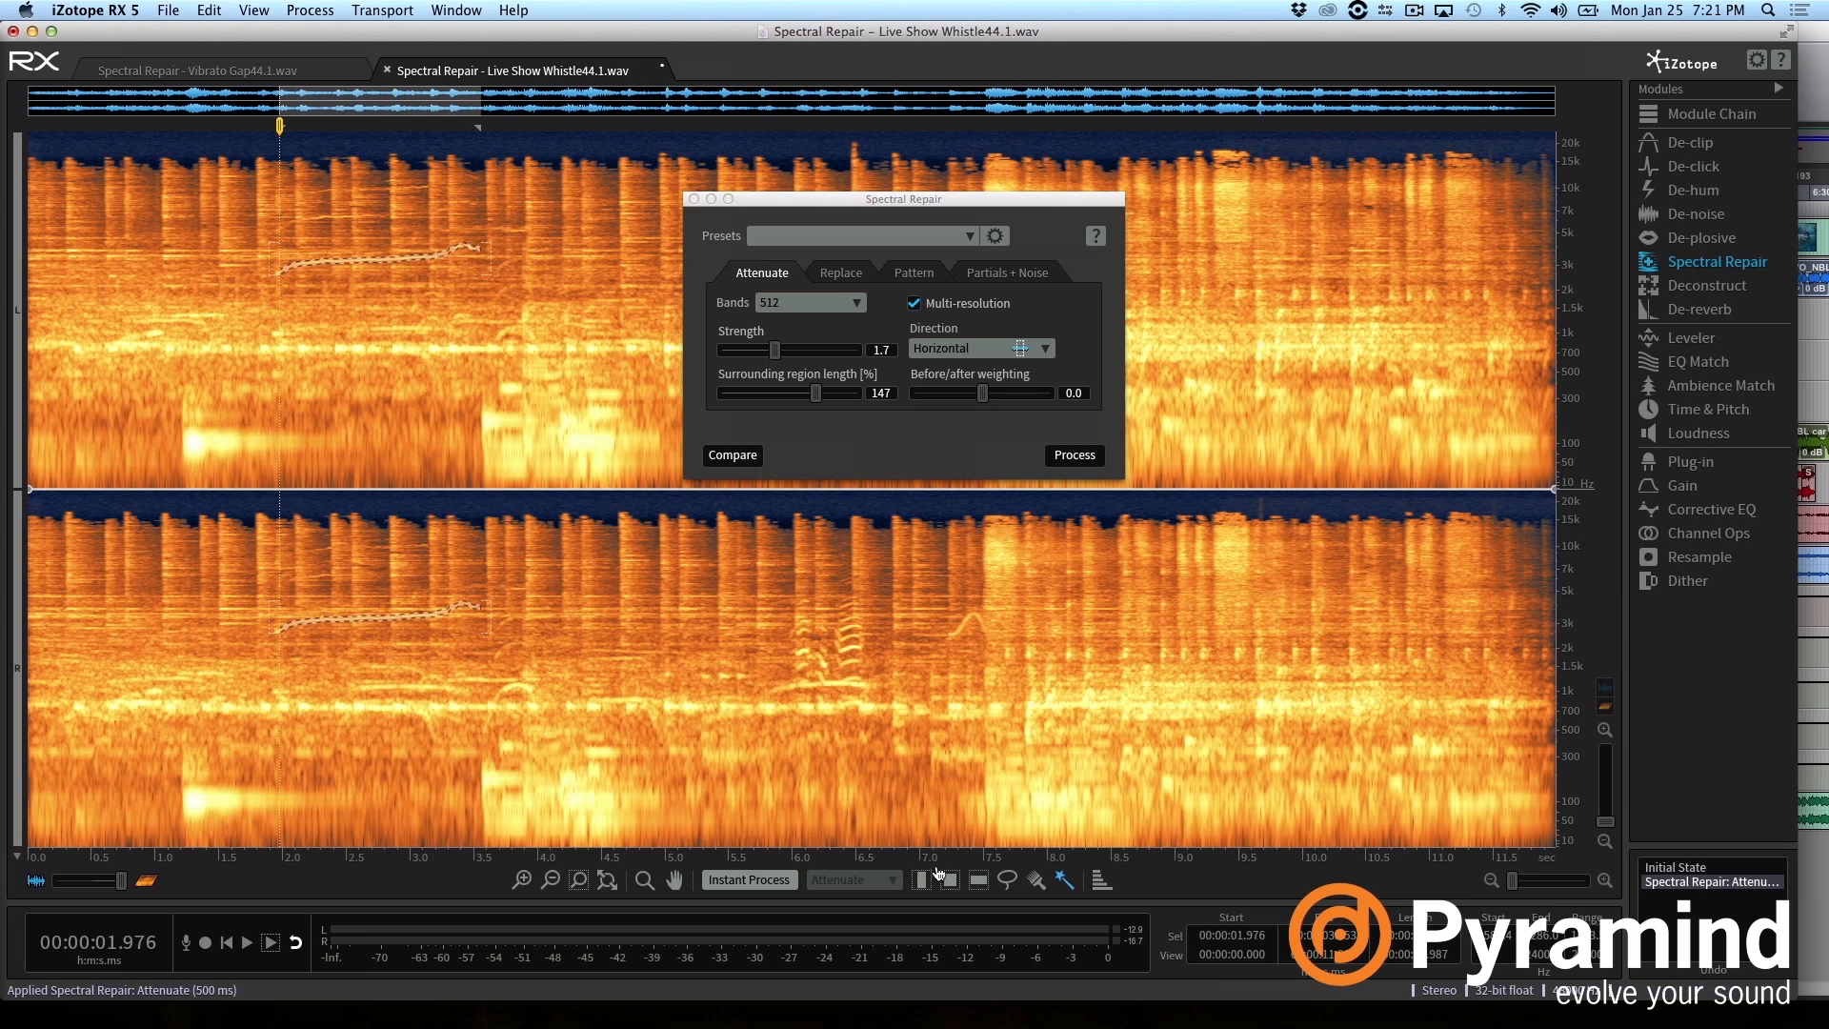
click(103, 638)
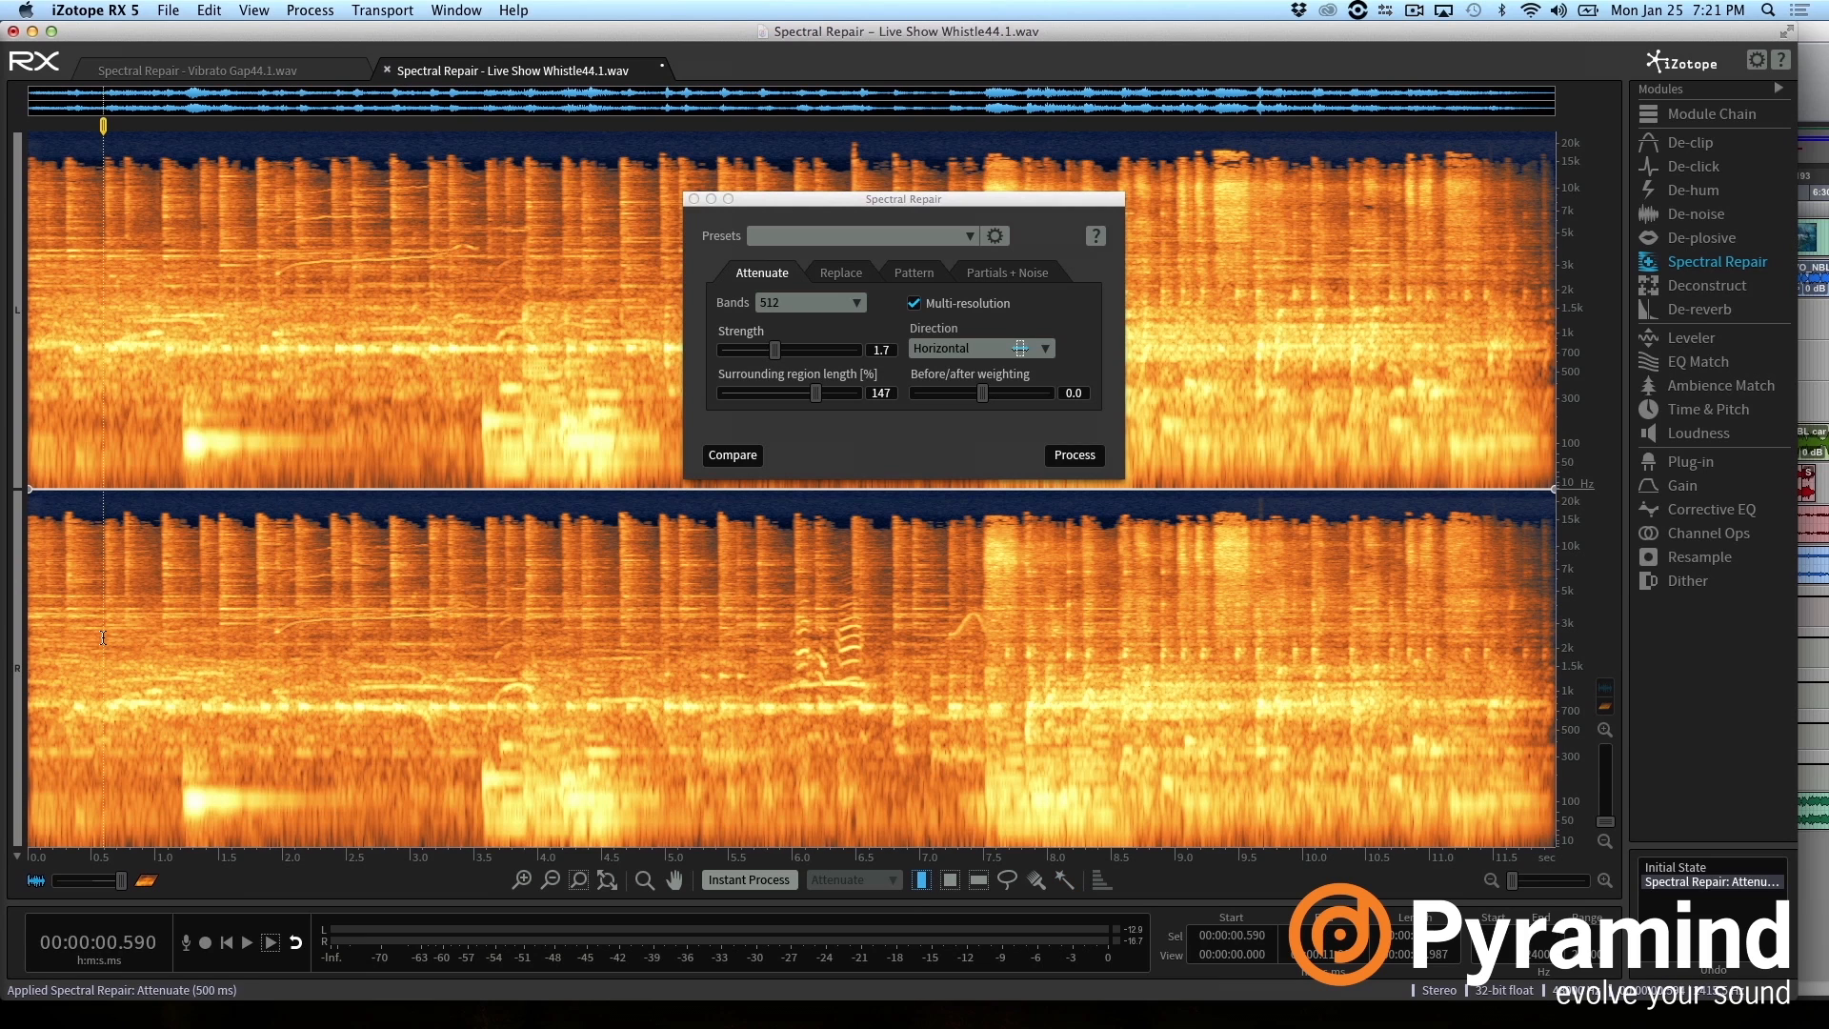
key(space)
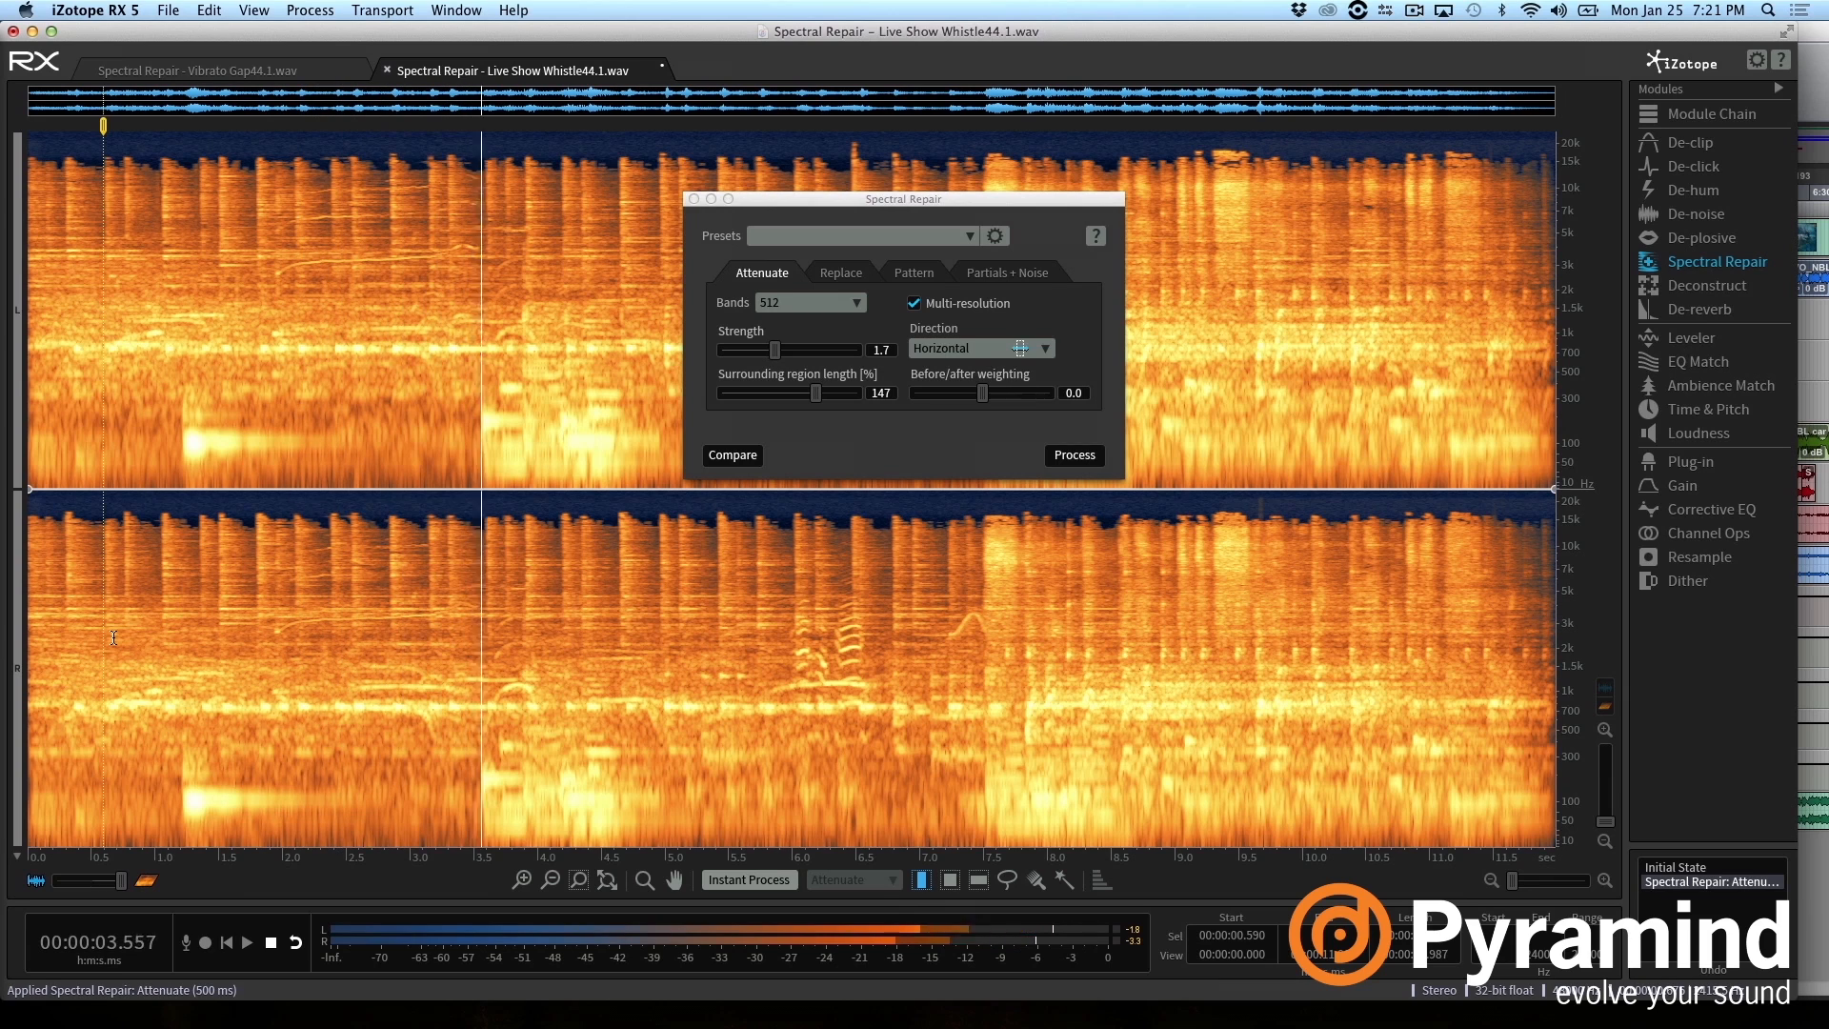
key(space)
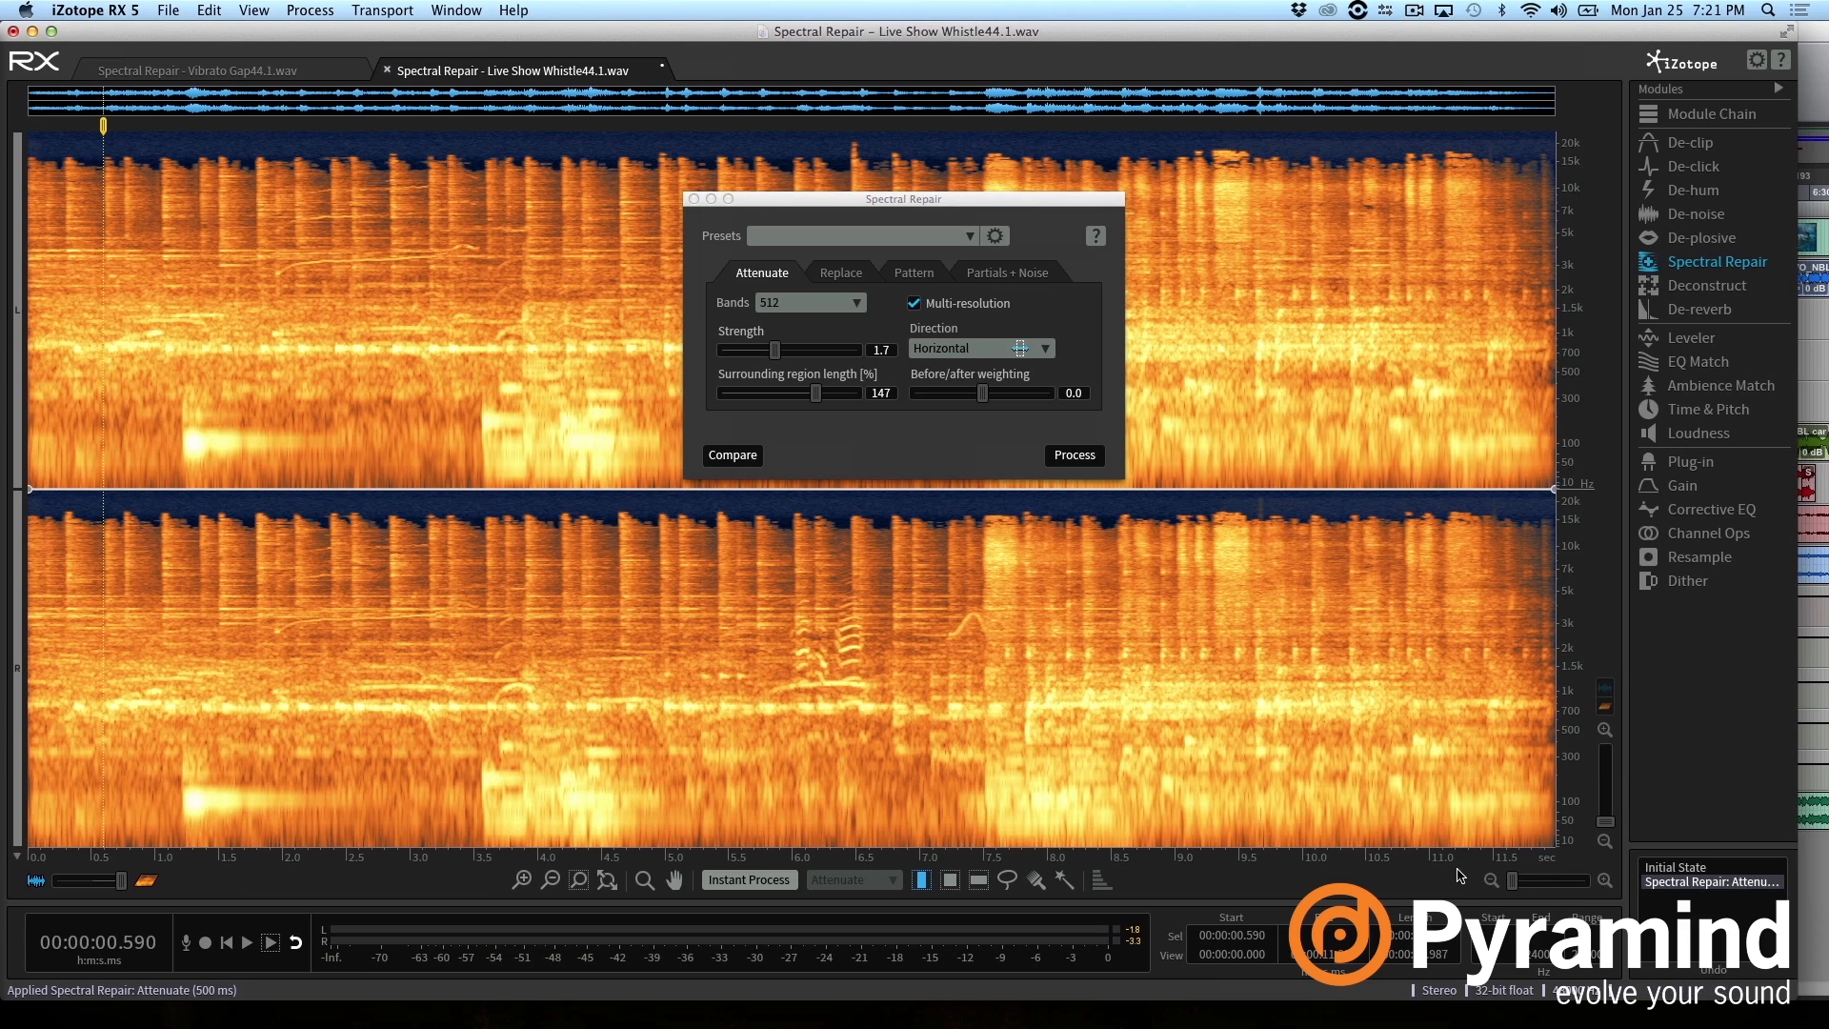
From the initial history state, extend the Magic Wand whistle selection to its harmonics 1-4 and play only the selected frequencies
click(1682, 869)
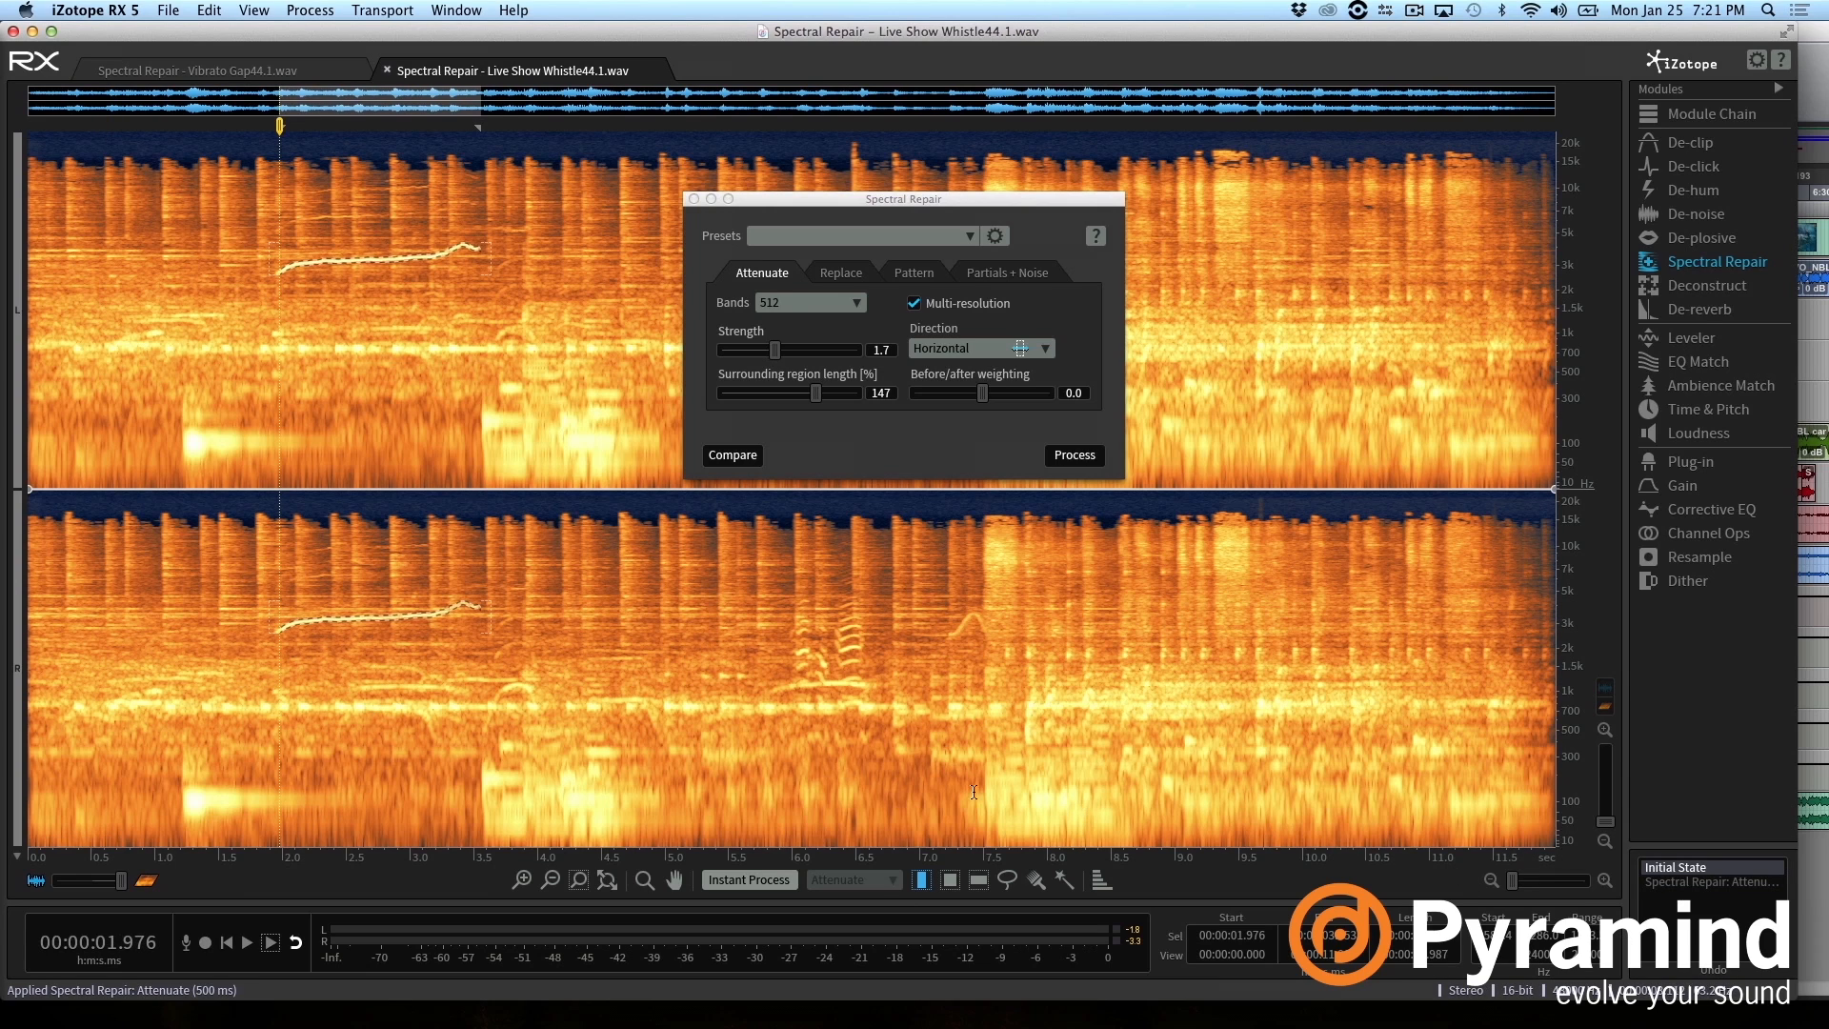
key(w)
double_click(333, 621)
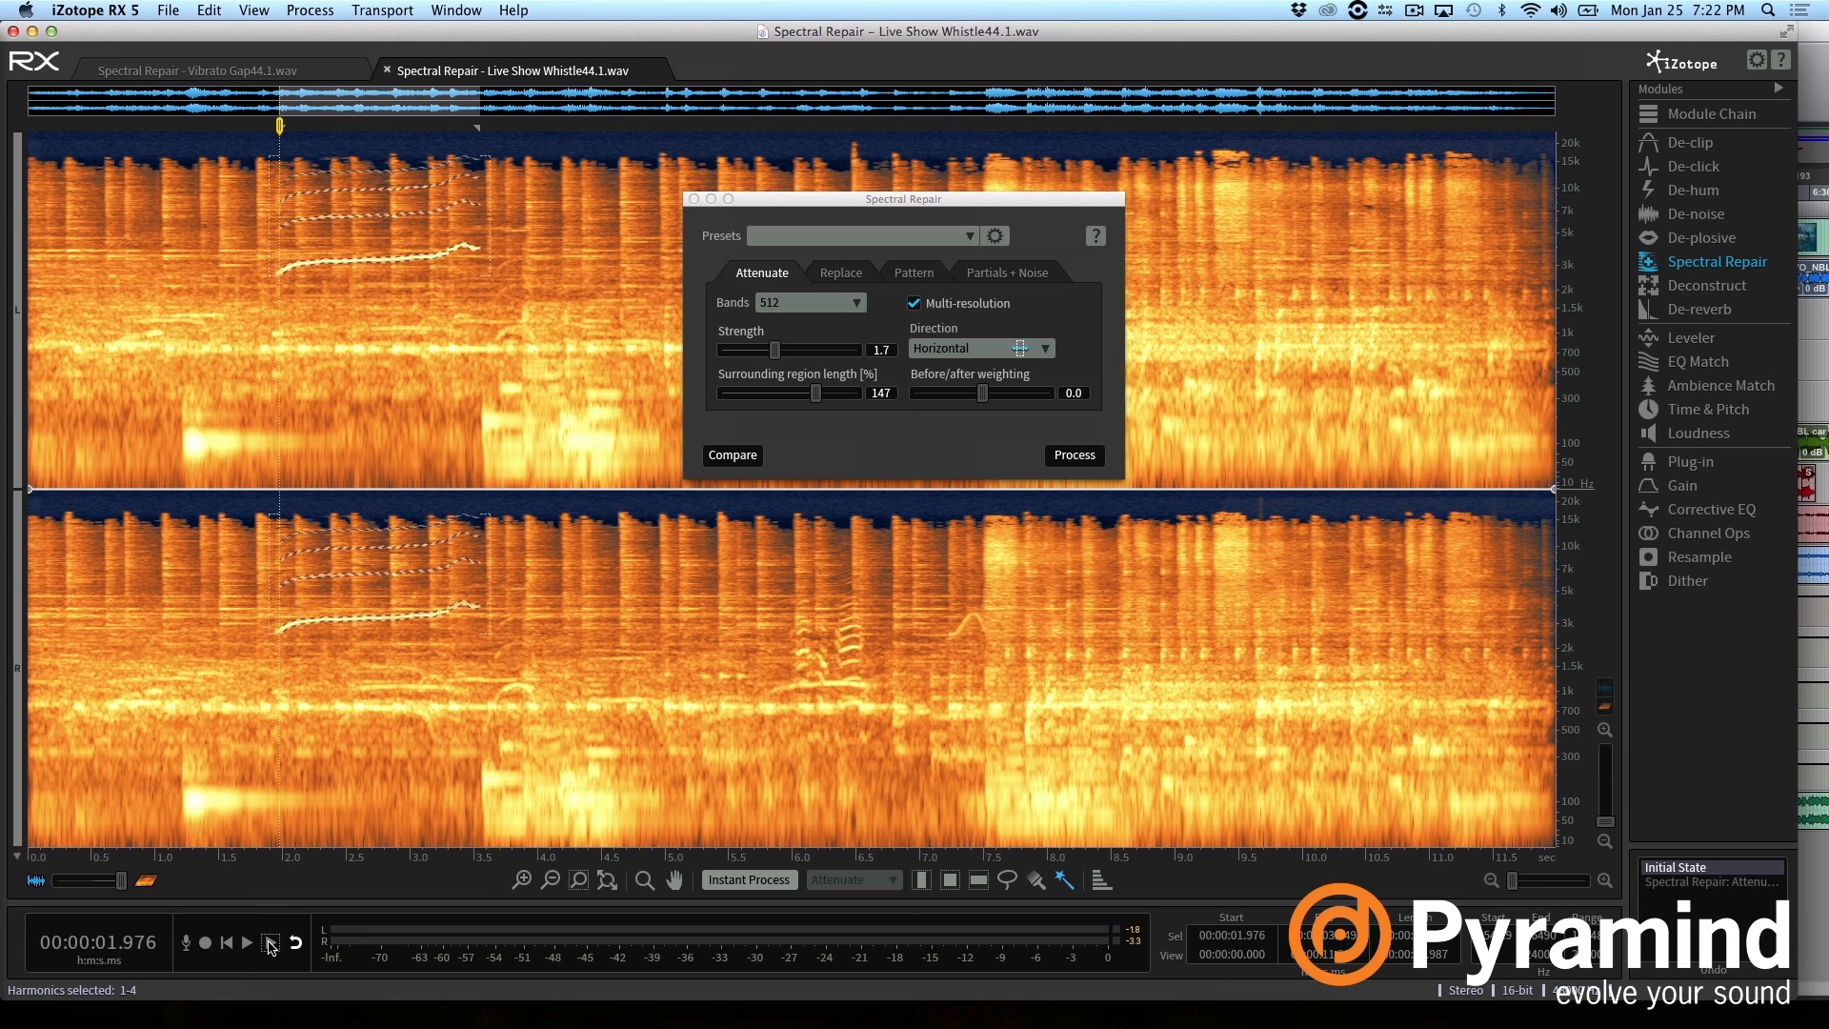
click(270, 943)
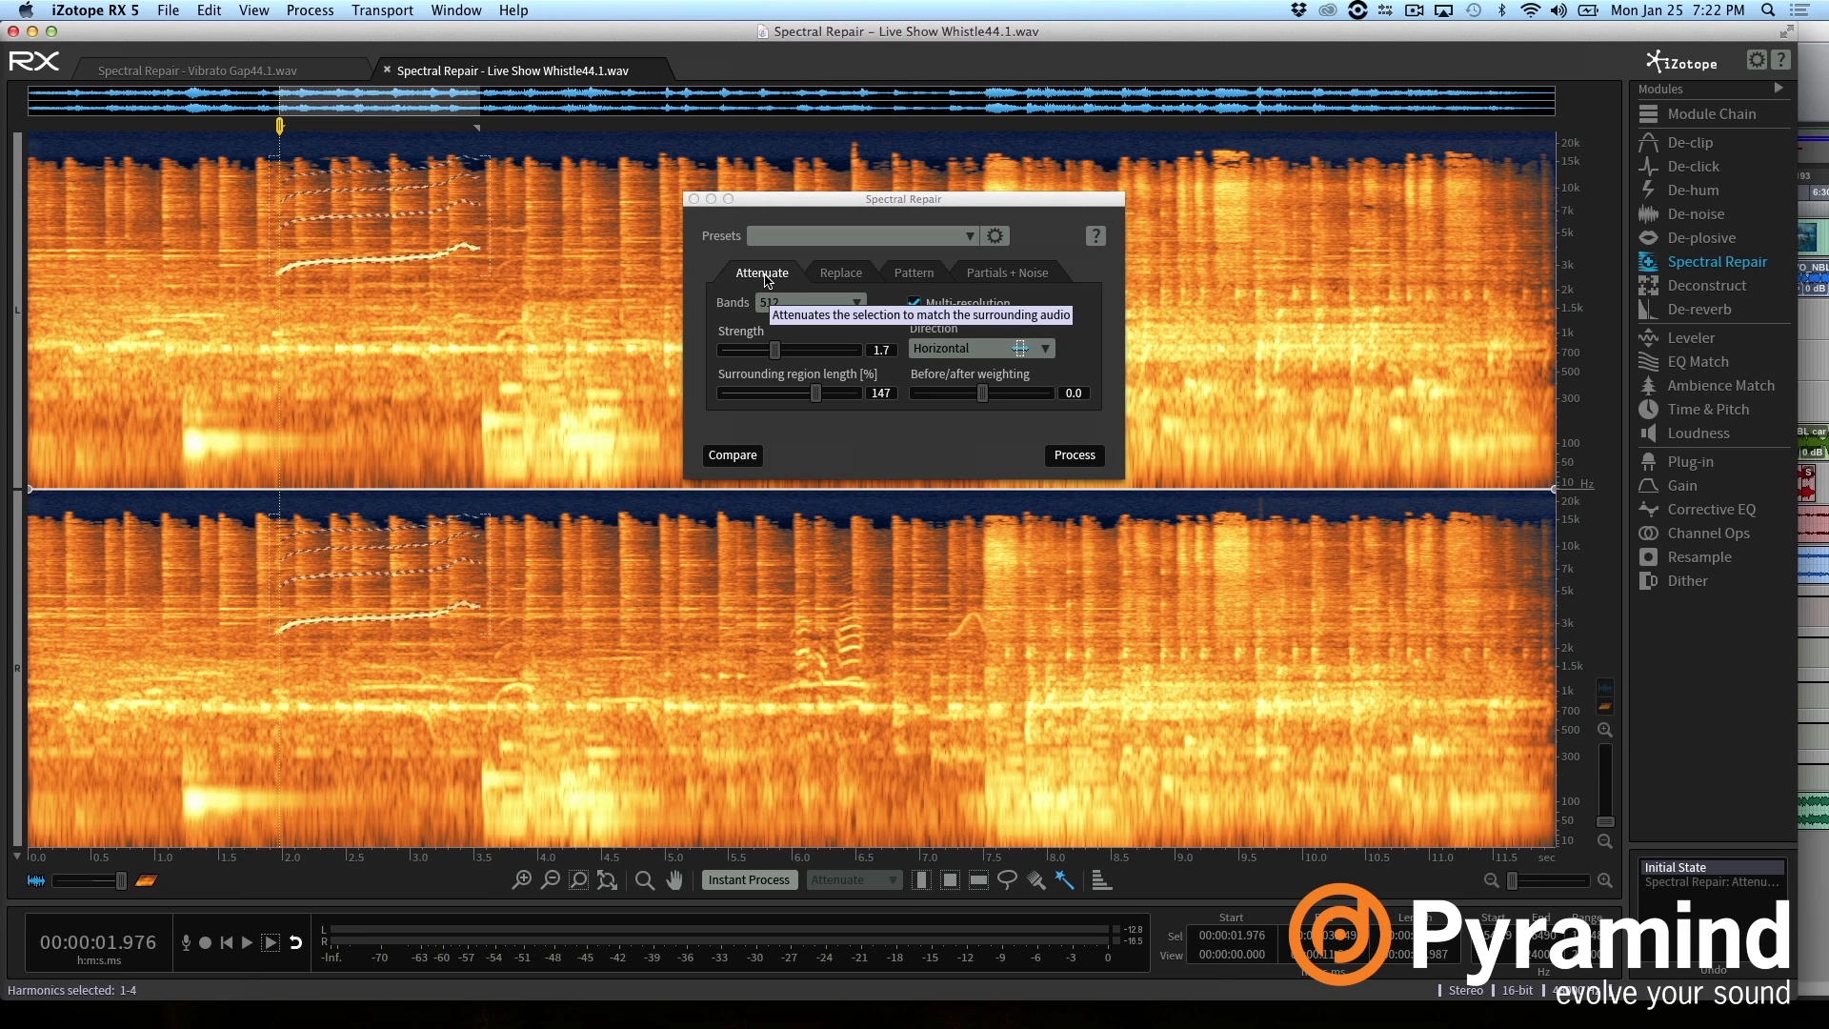
Process the selected whistle and harmonics with Pattern at 2048 bands, multi-resolution enabled and surrounding region length 108%
click(827, 275)
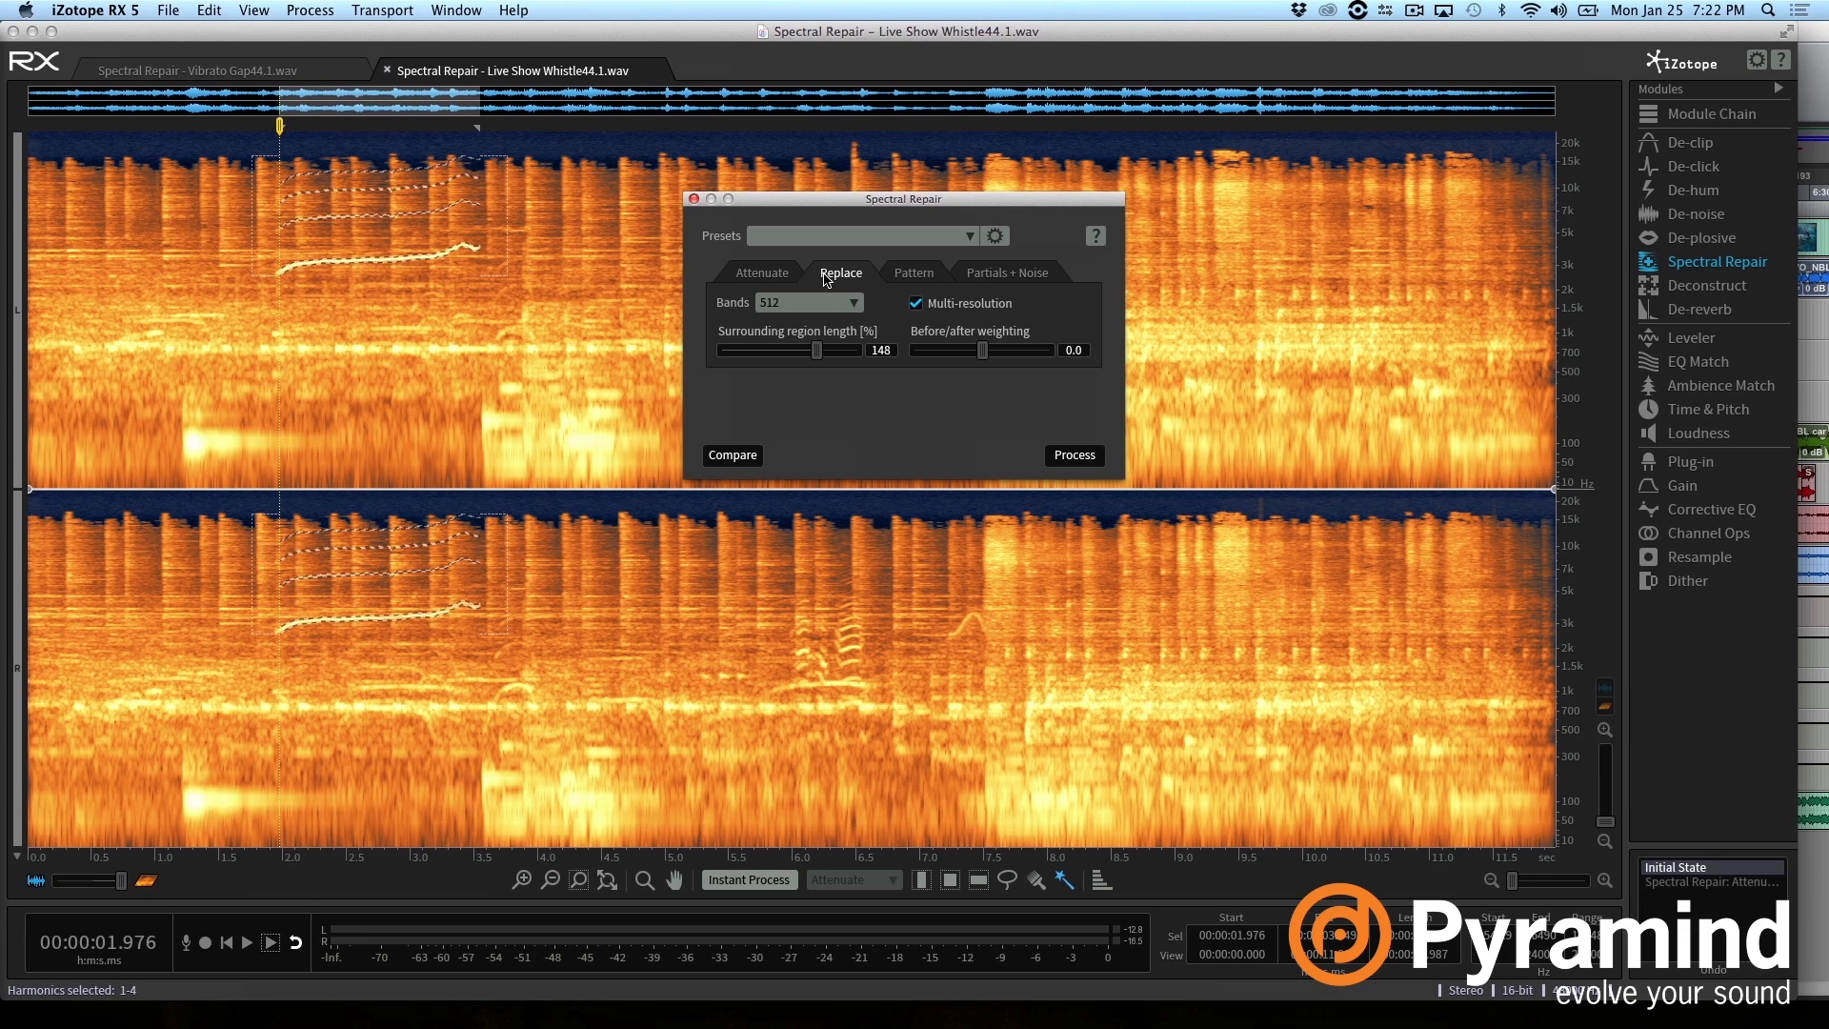
click(908, 278)
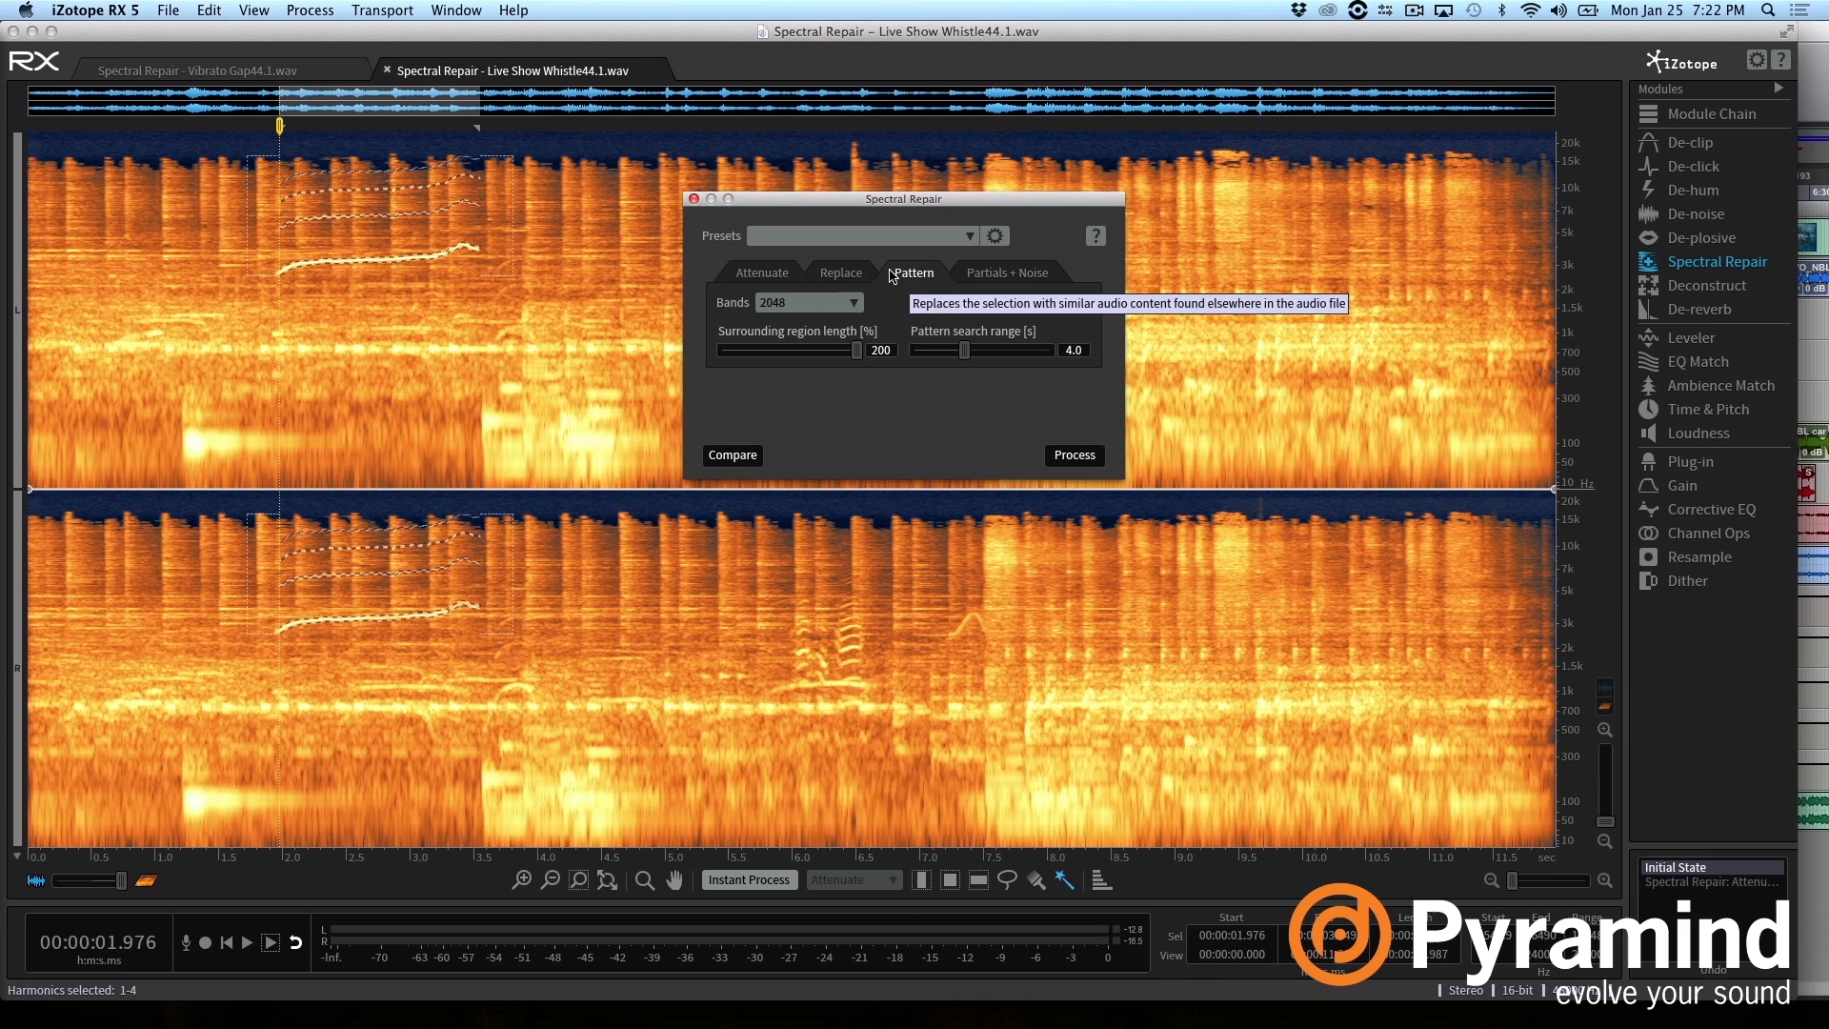
click(842, 274)
click(908, 279)
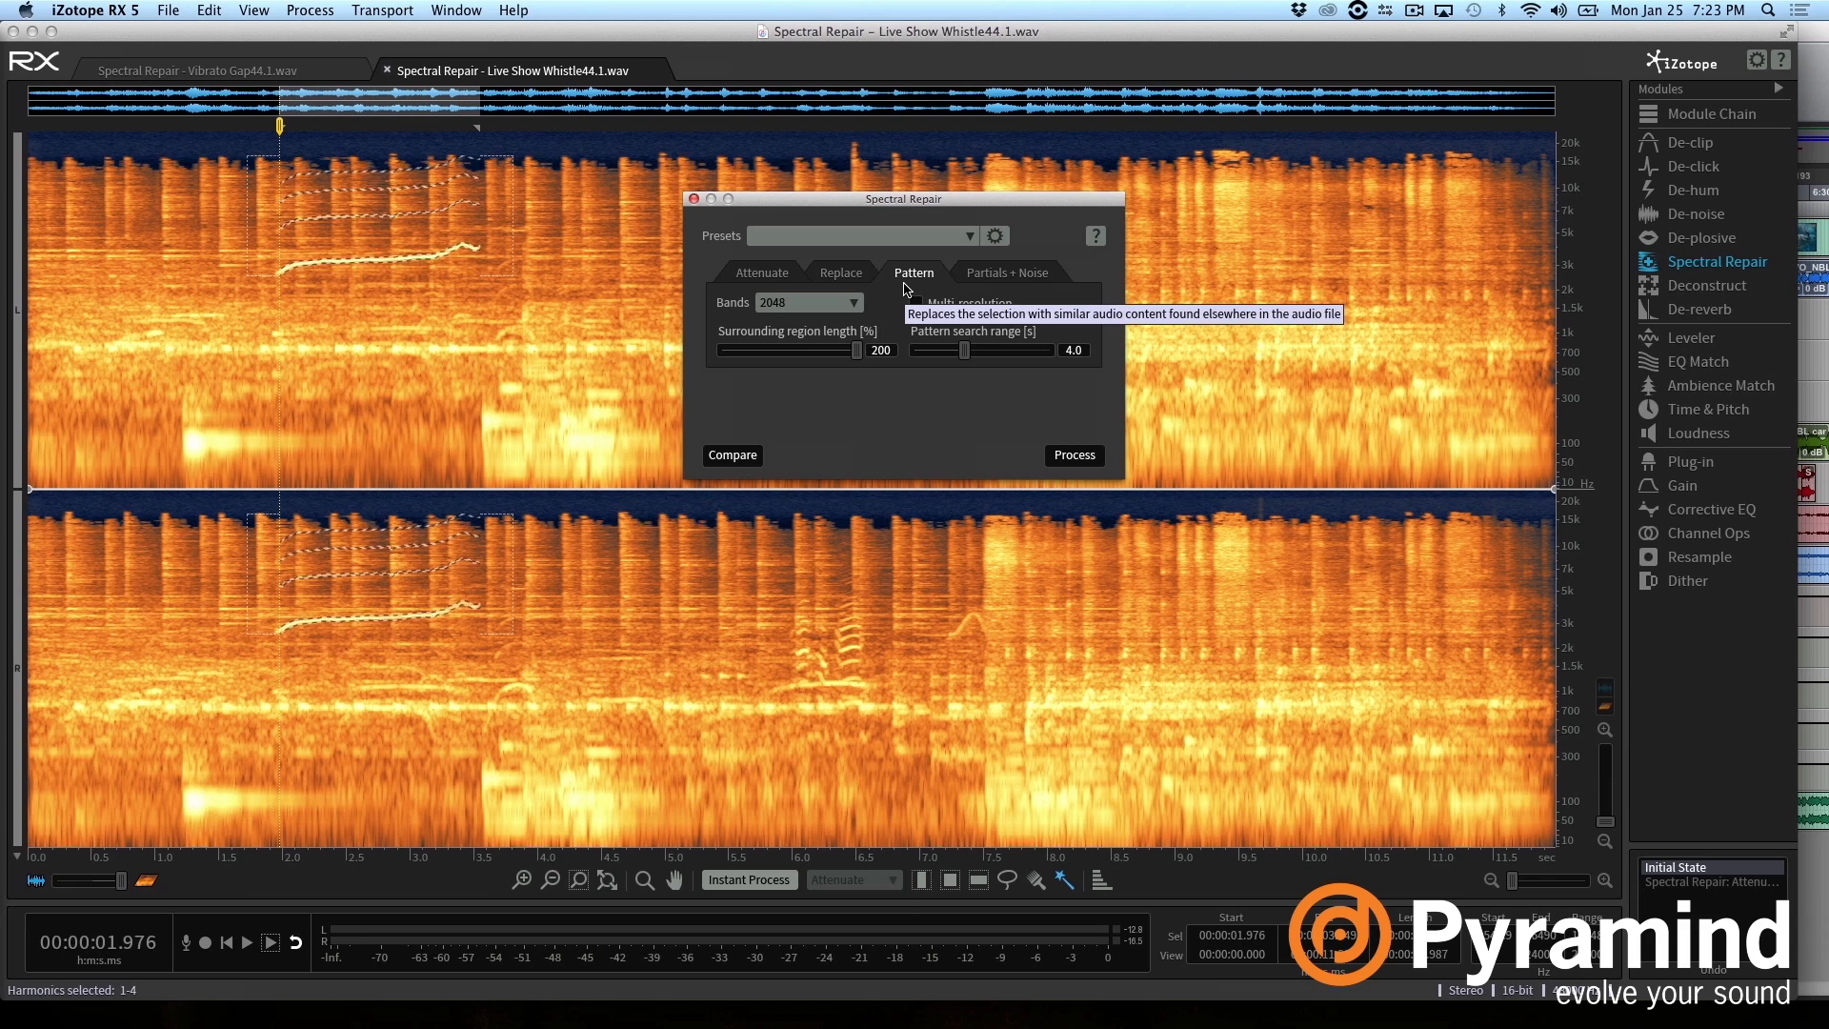
click(916, 303)
drag(857, 350, 770, 358)
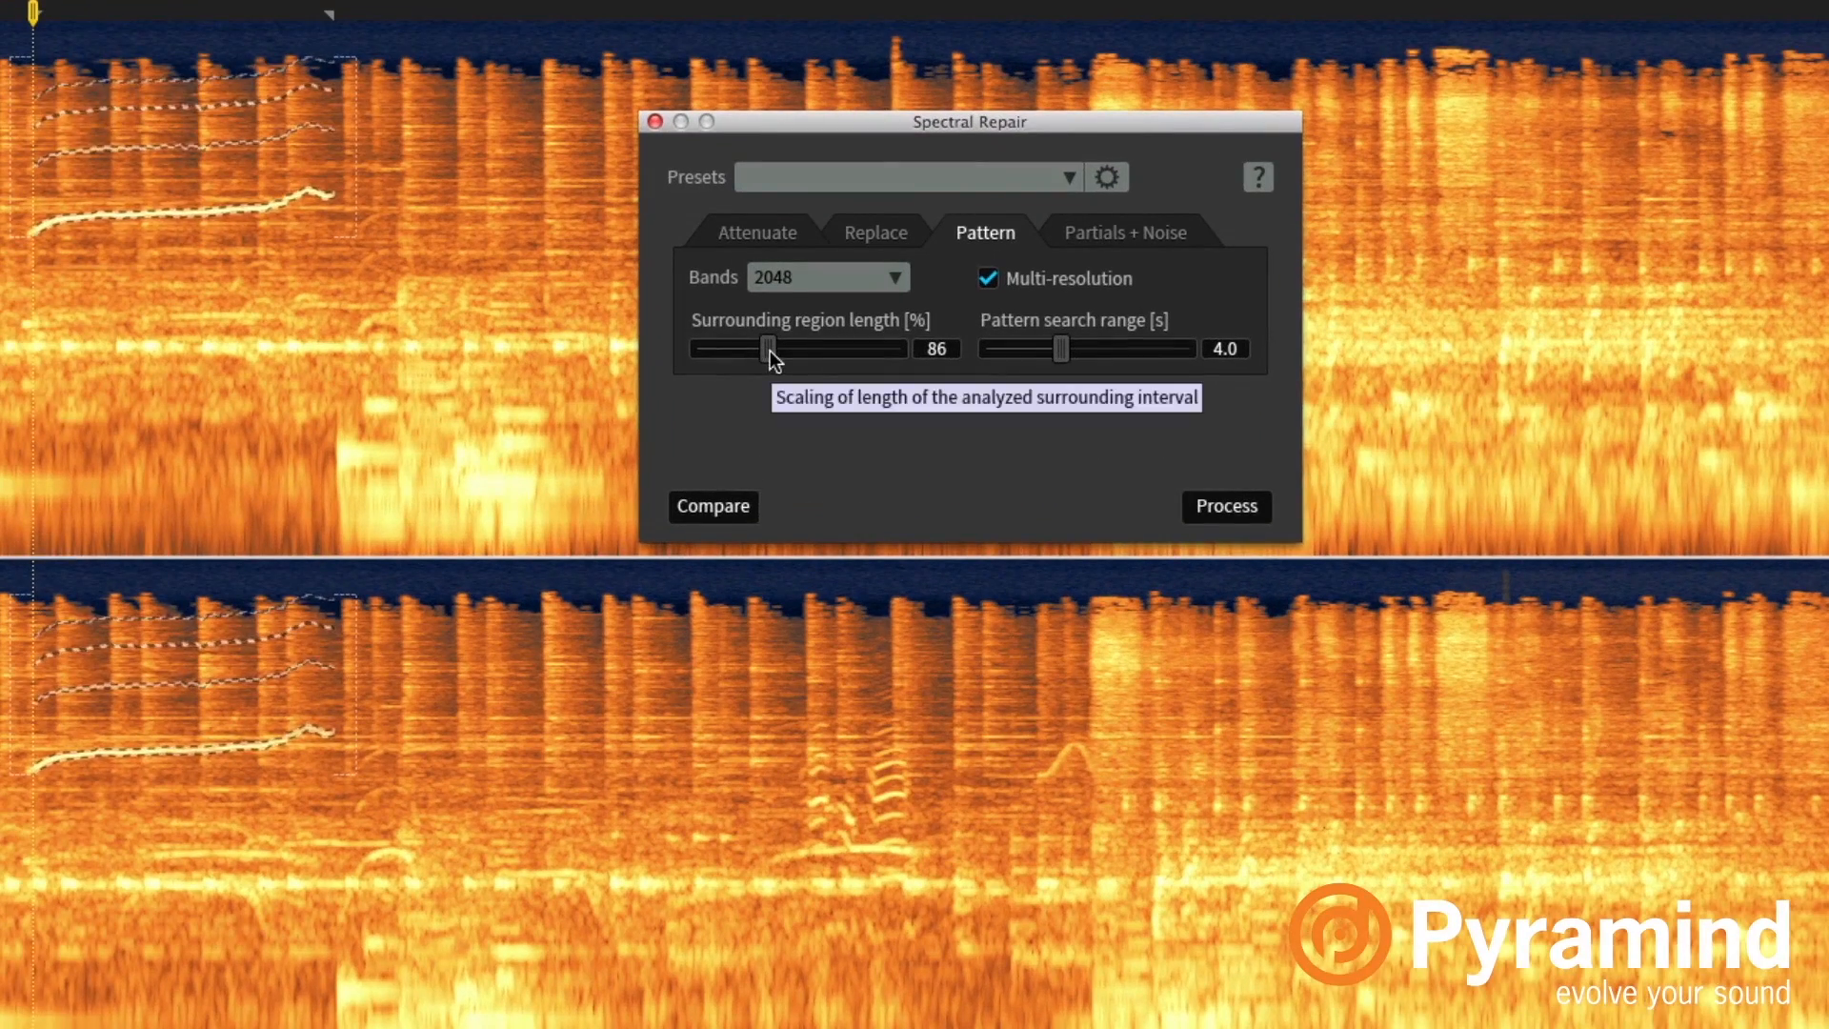
mouse_move(793, 354)
mouse_down()
mouse_move(834, 356)
mouse_move(742, 352)
mouse_move(826, 359)
mouse_up()
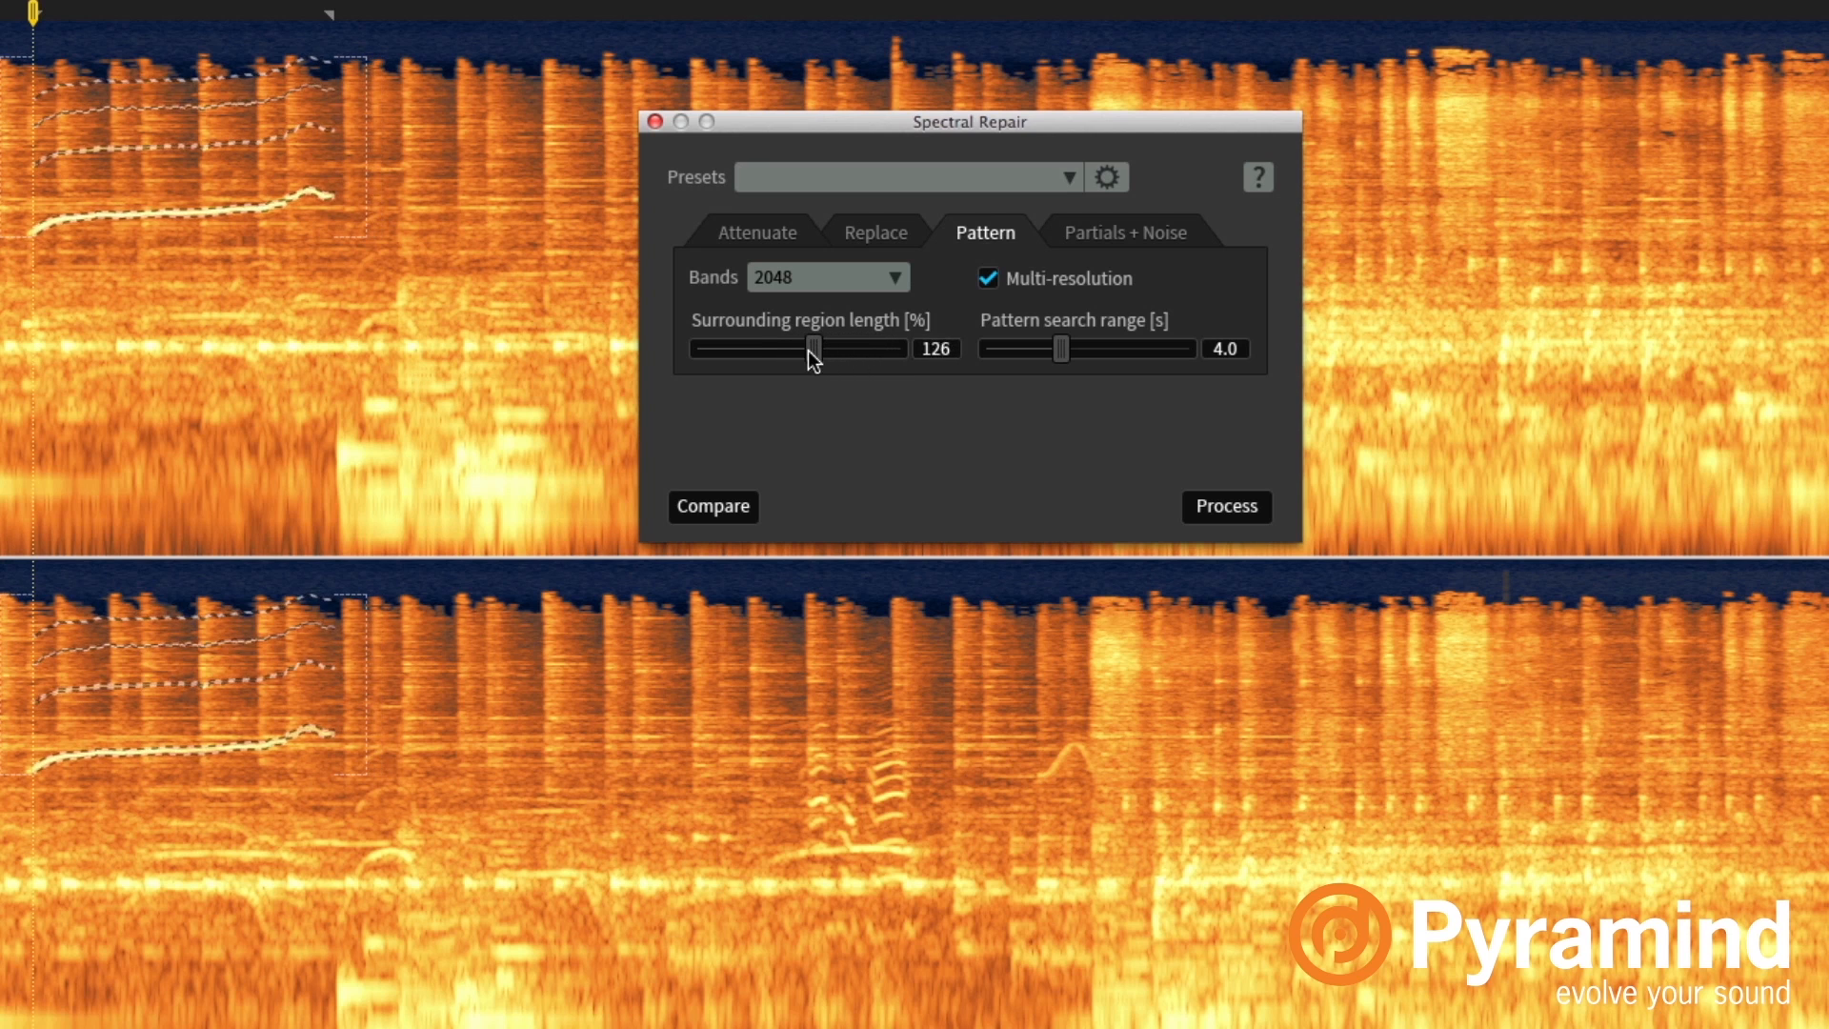
drag(753, 352, 795, 358)
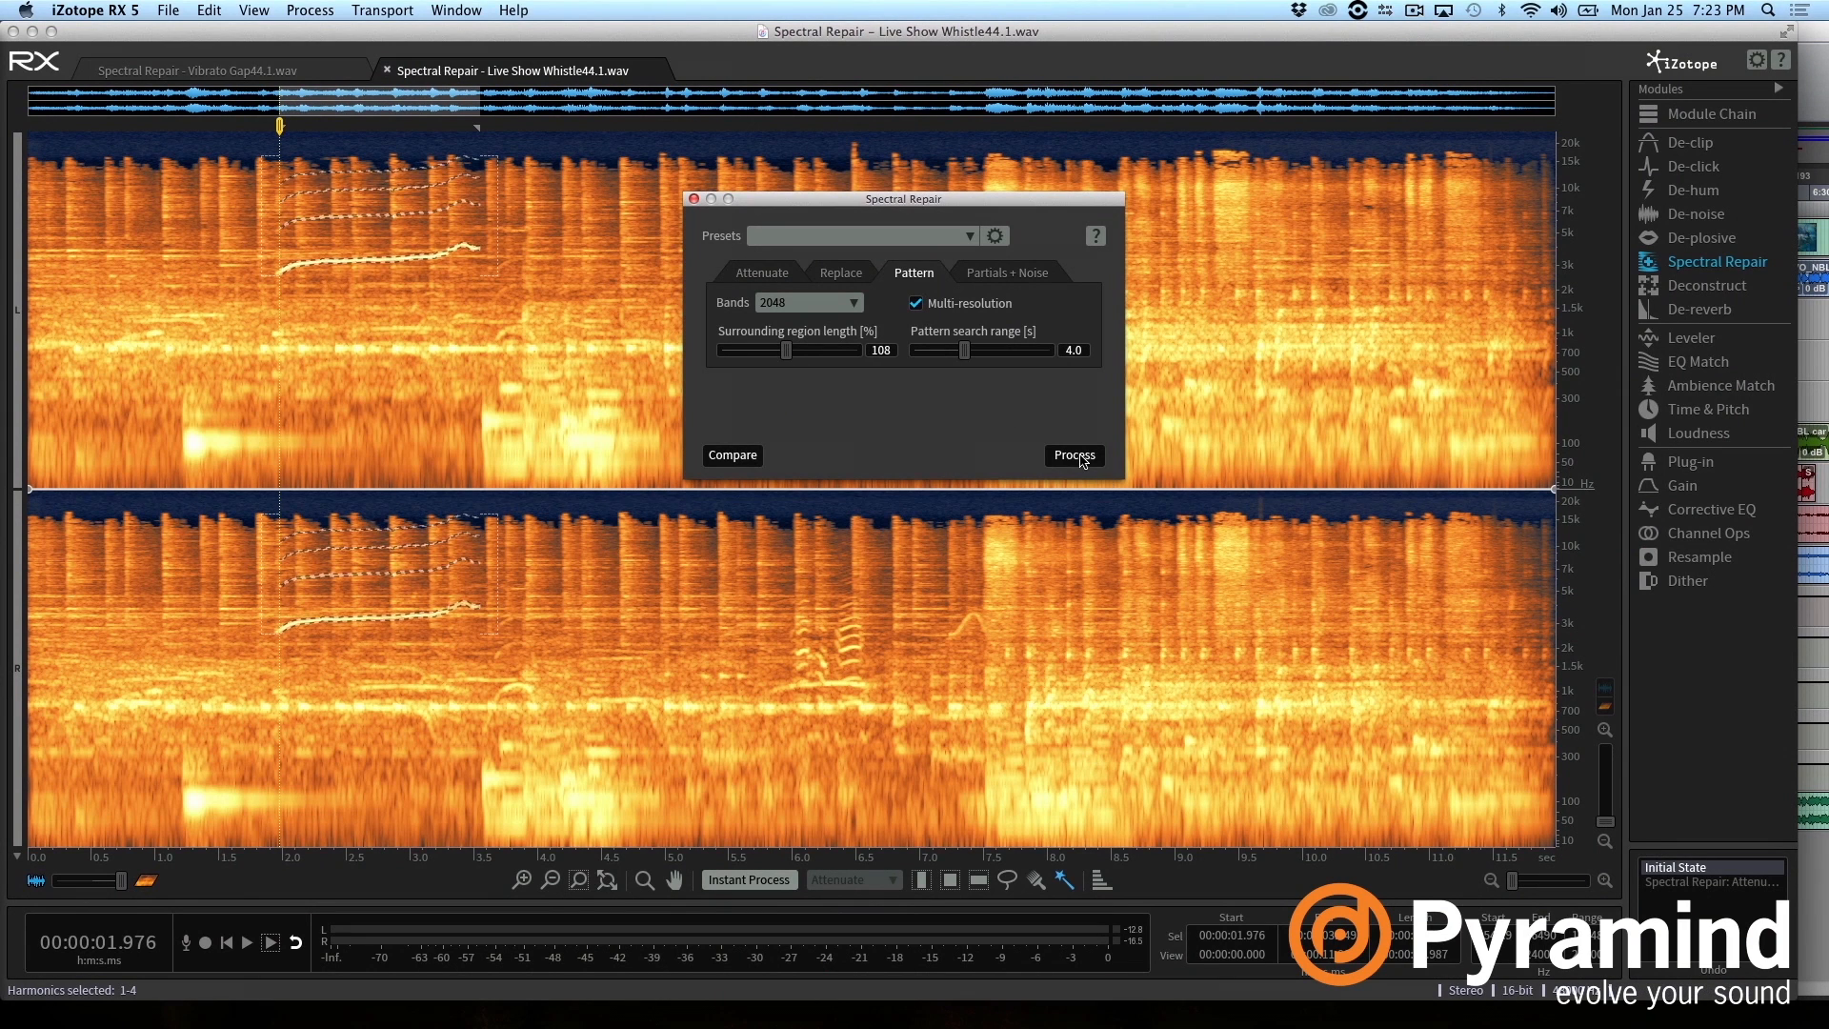
click(1077, 456)
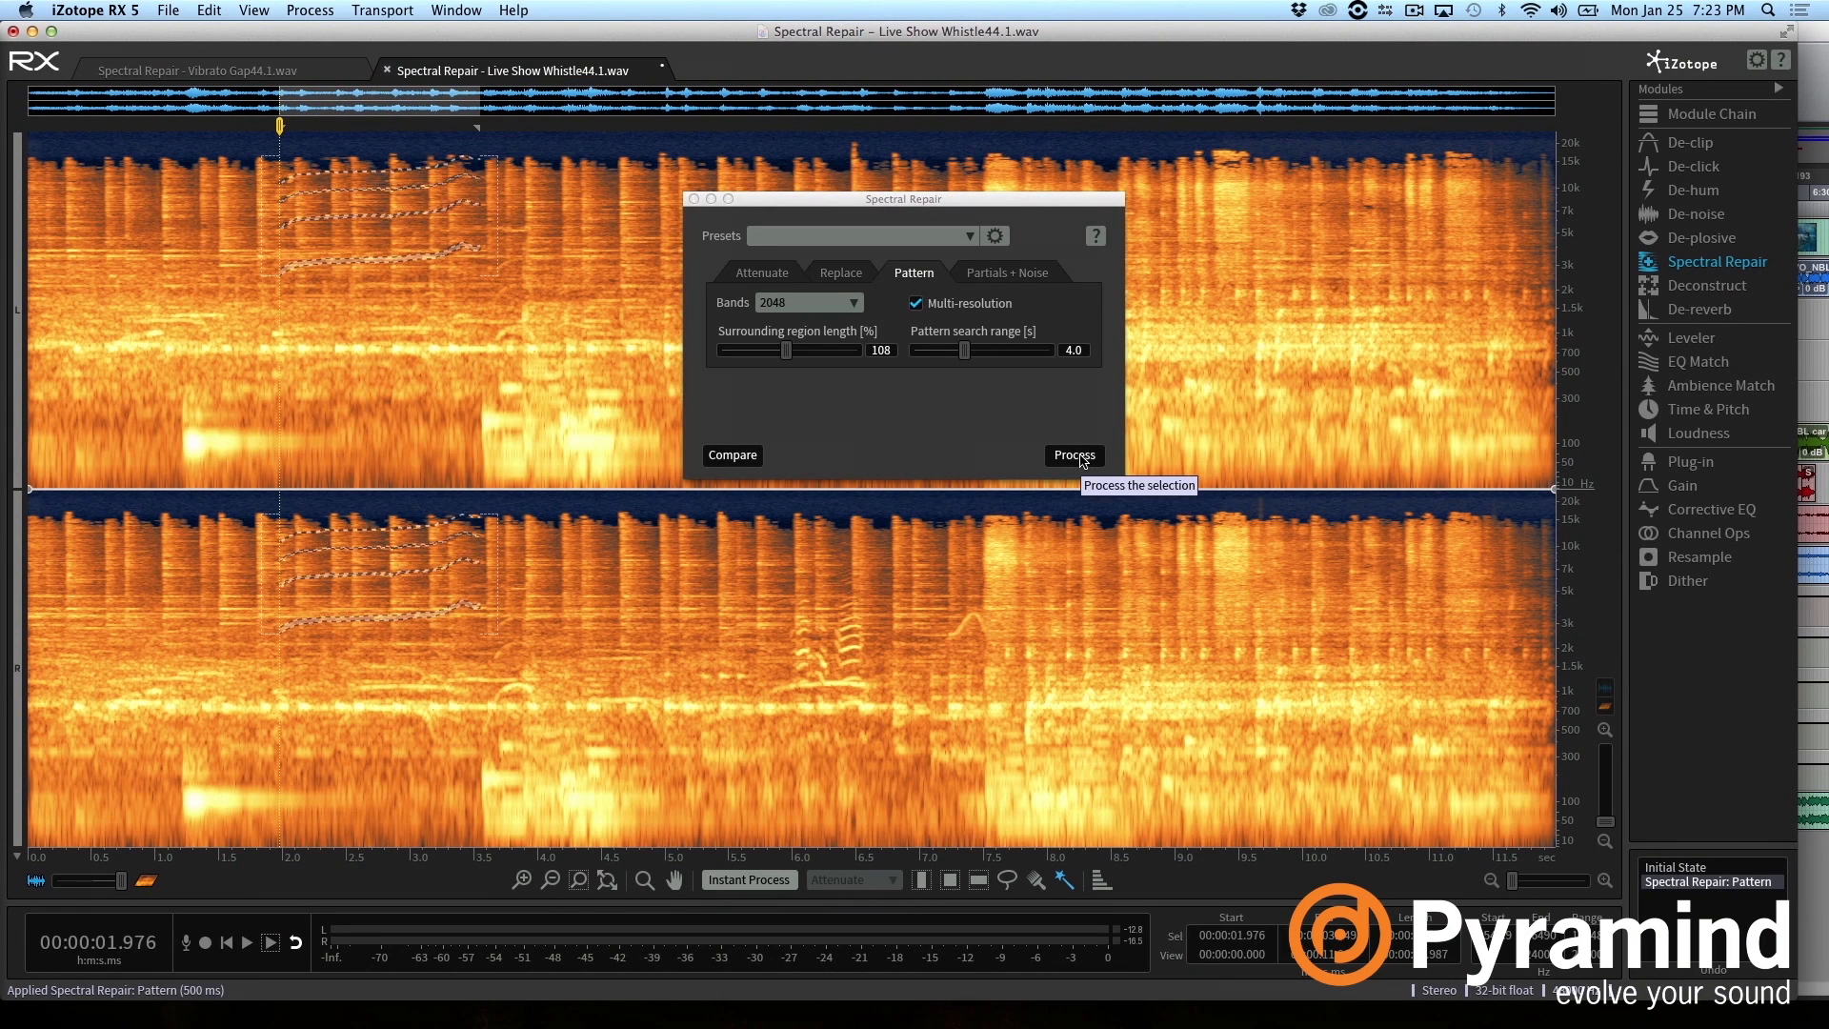
key(Return)
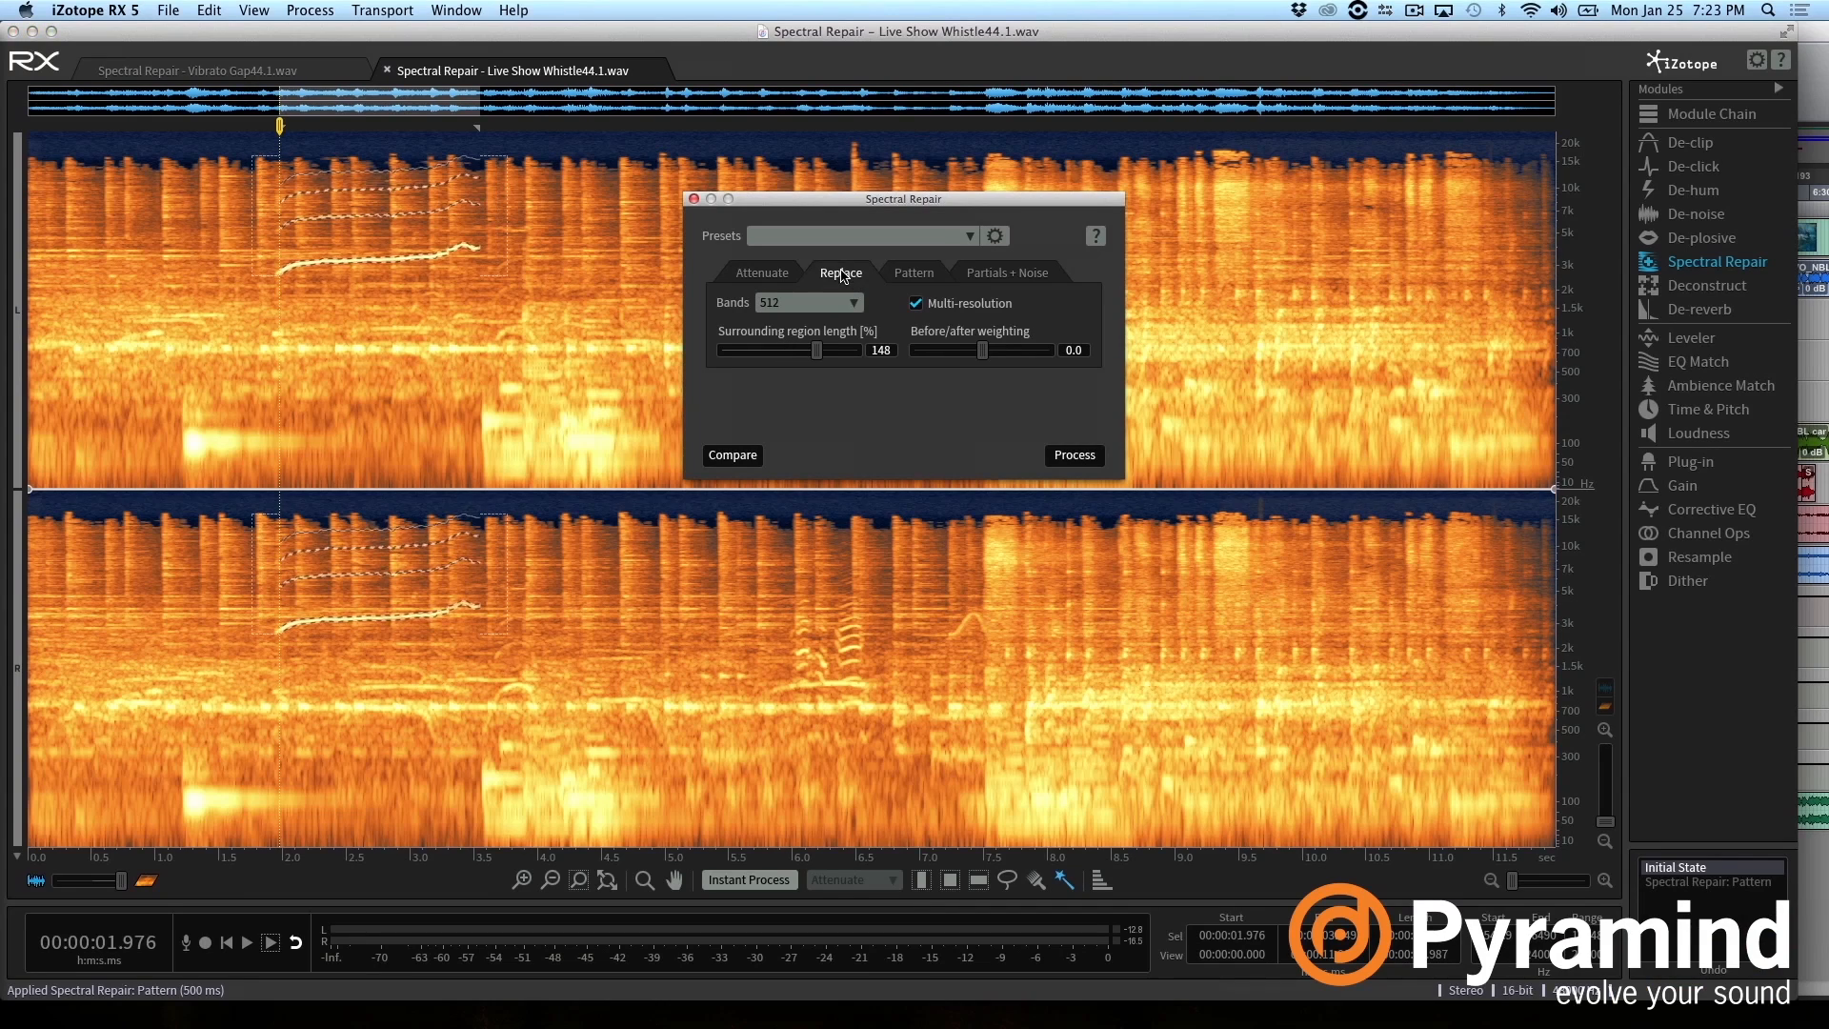
Process the whistle and harmonics with Replace at 512 bands and surrounding region length 148%, and play the result from the start
click(1068, 458)
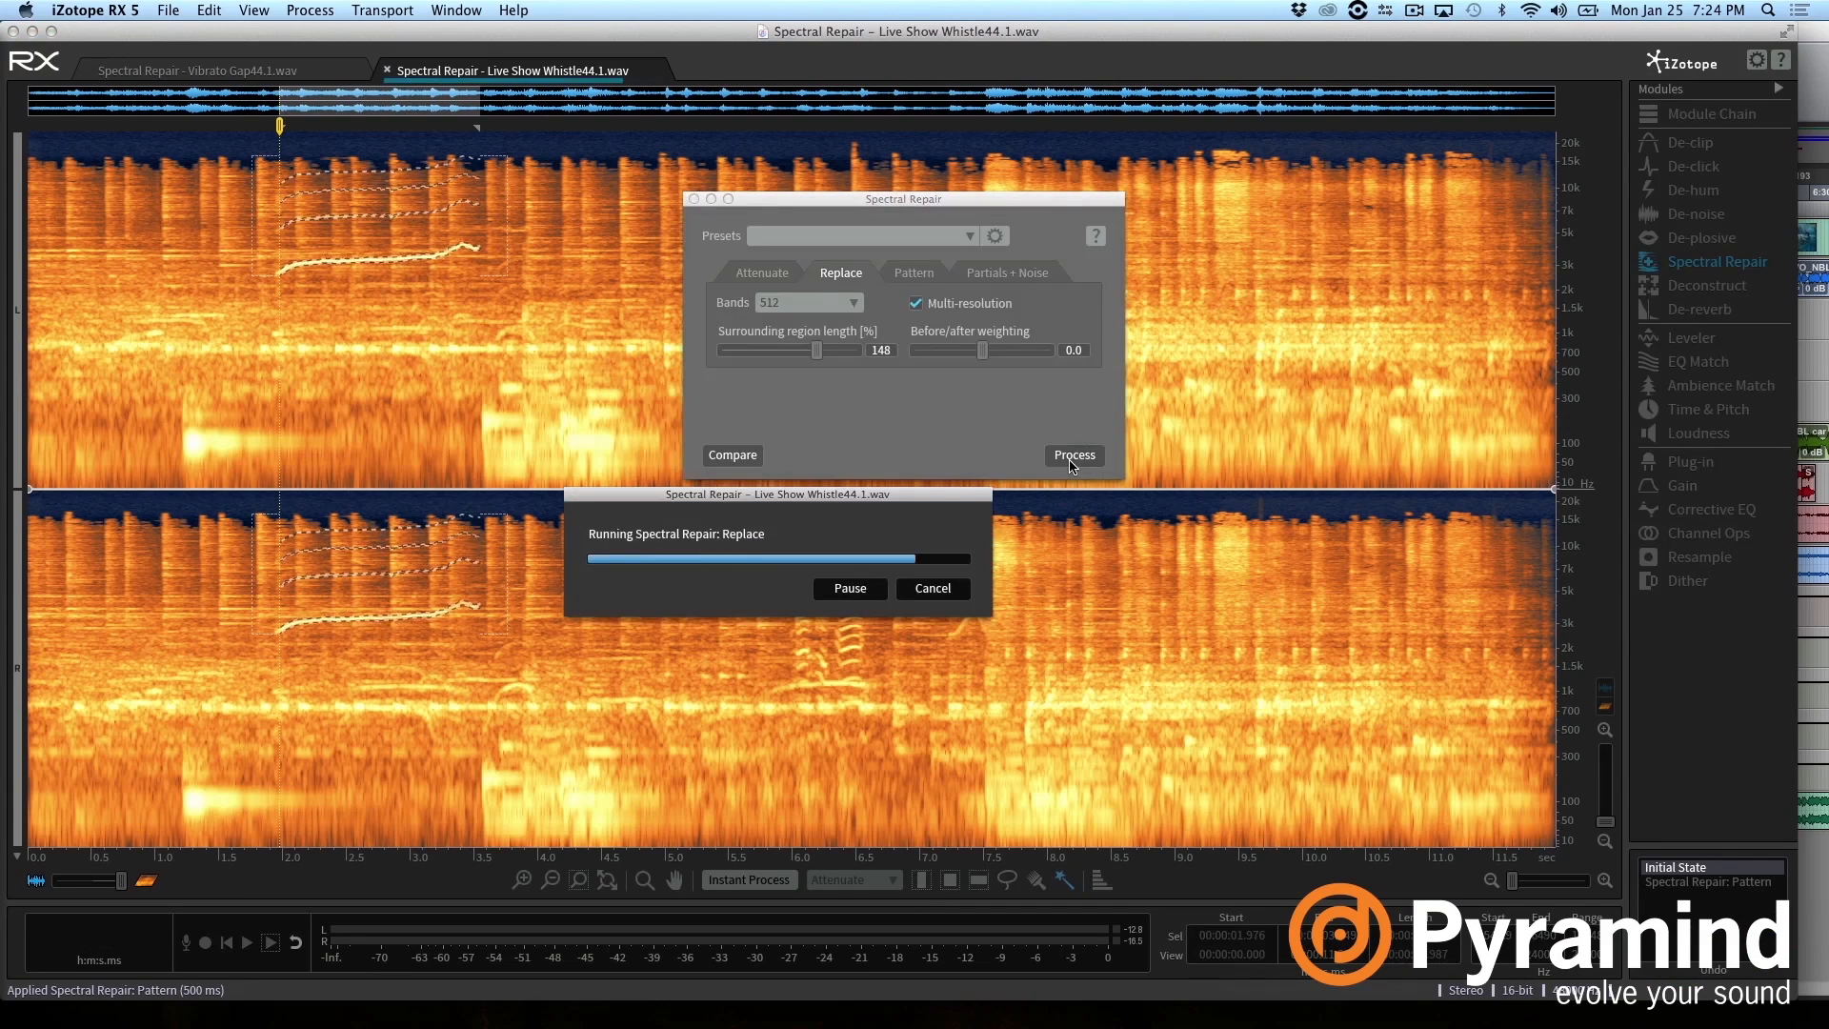
key(Return)
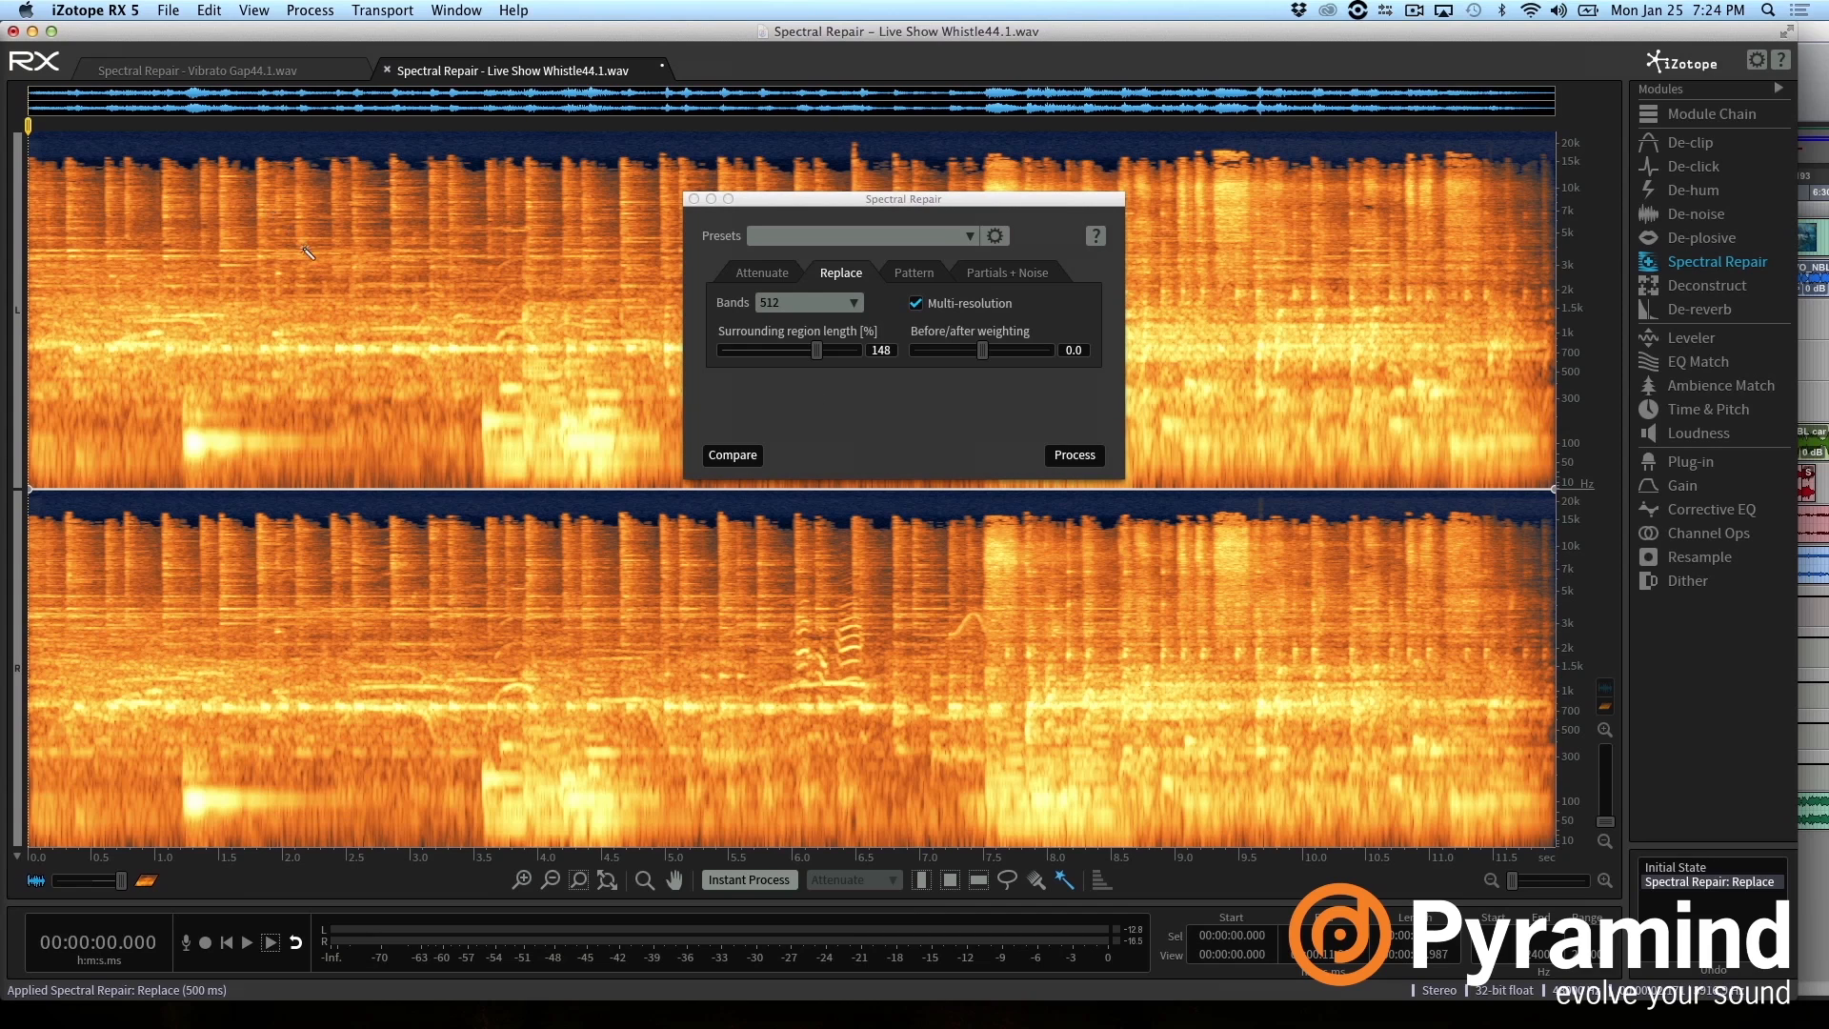
key(space)
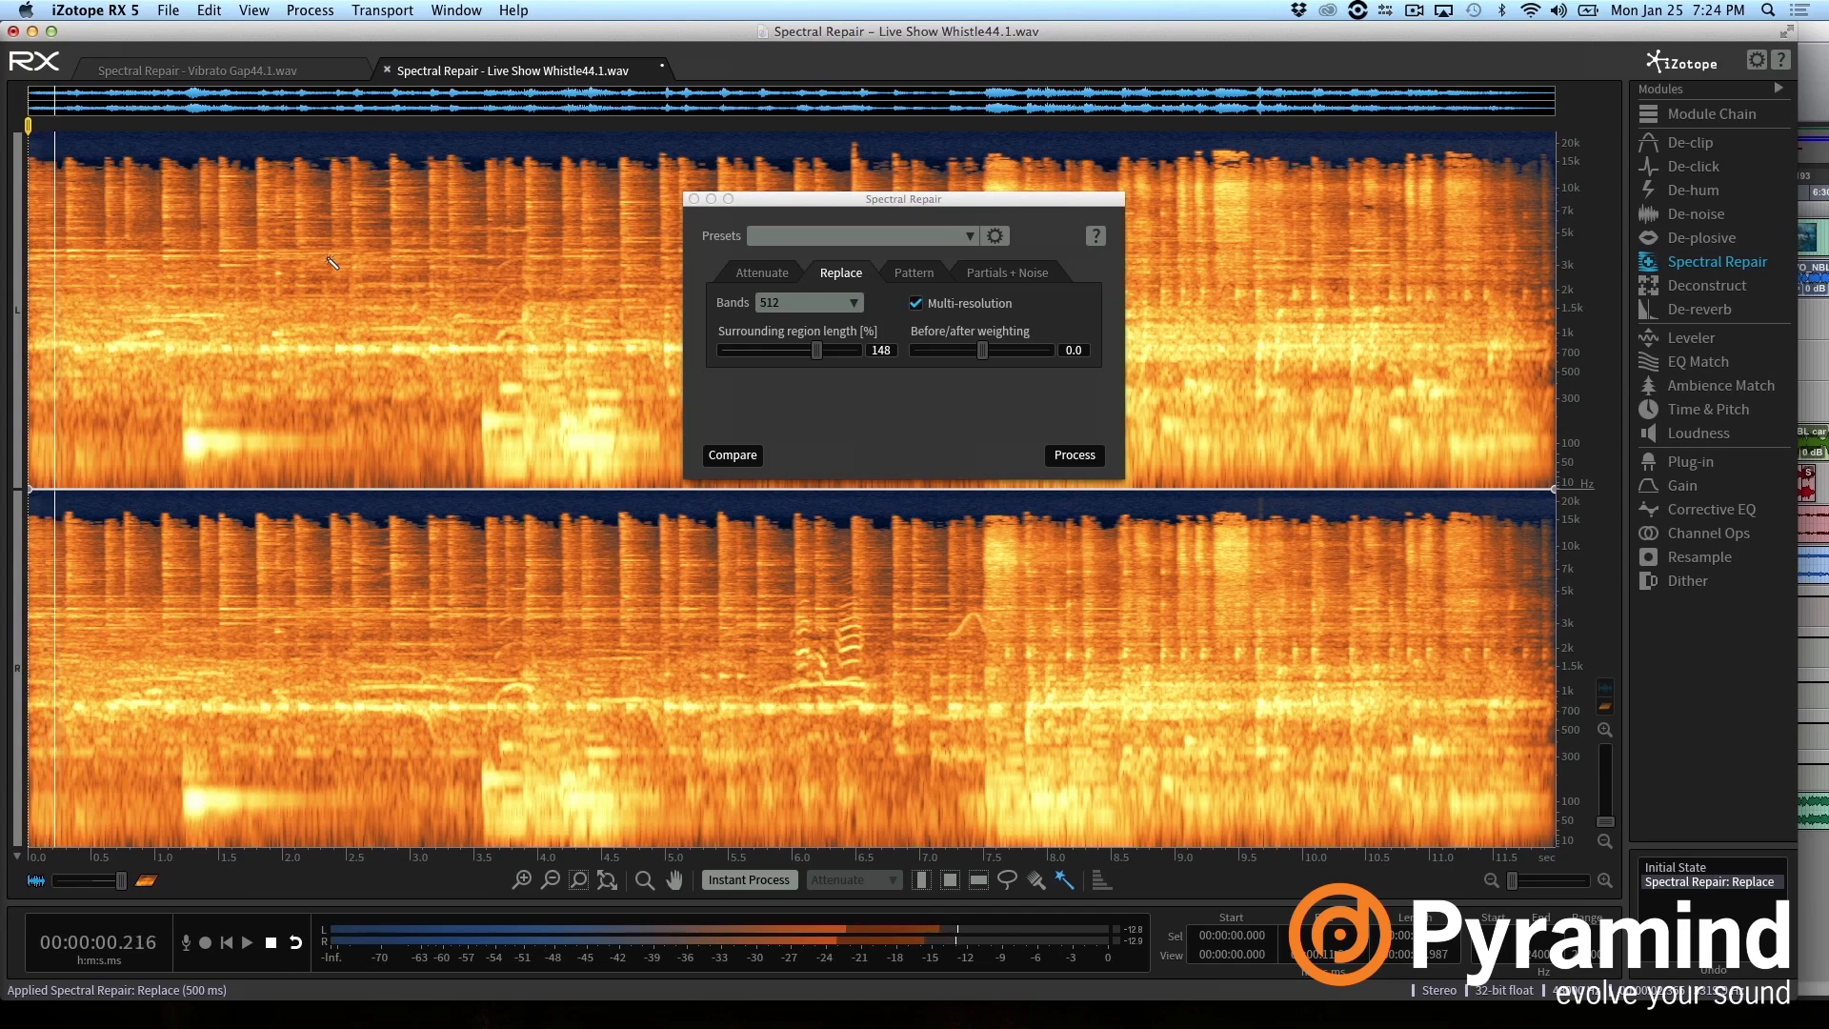